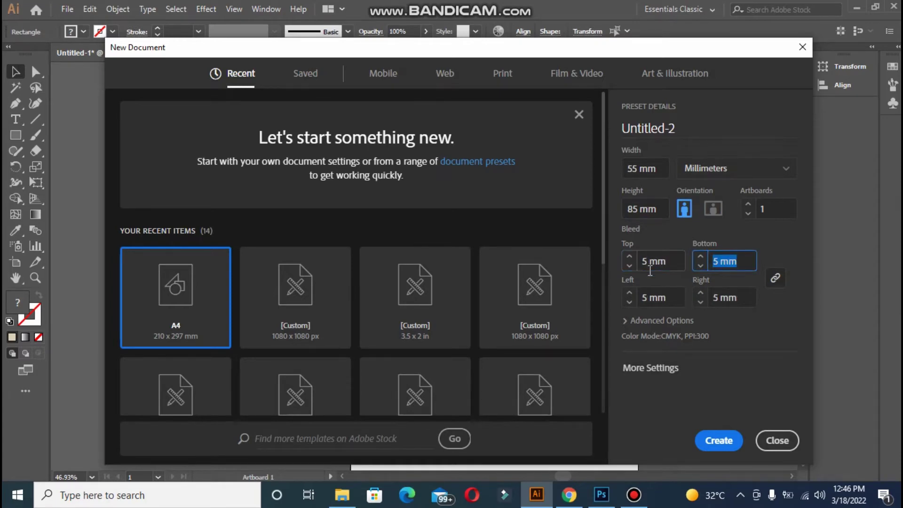
Create the 55 × 85 mm document with 5 mm bleed in CMYK Color mode
left_click(663, 322)
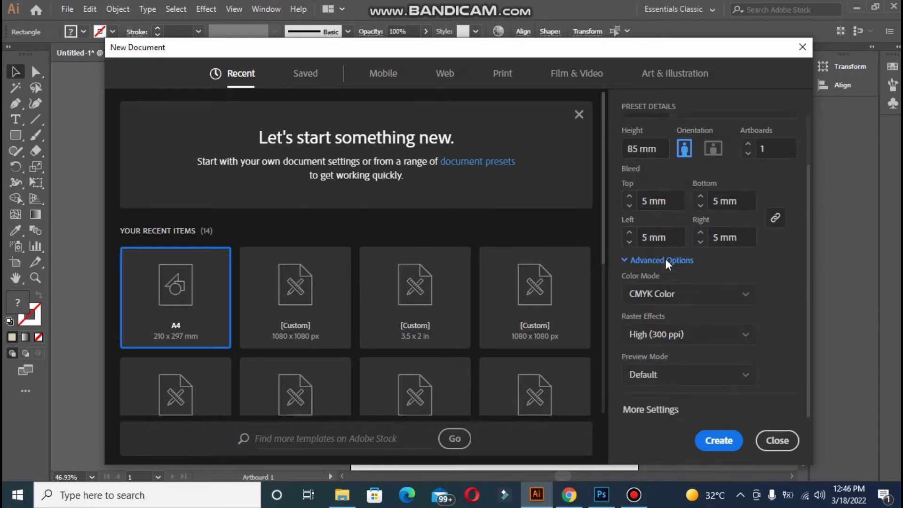
left_click(663, 301)
left_click(664, 334)
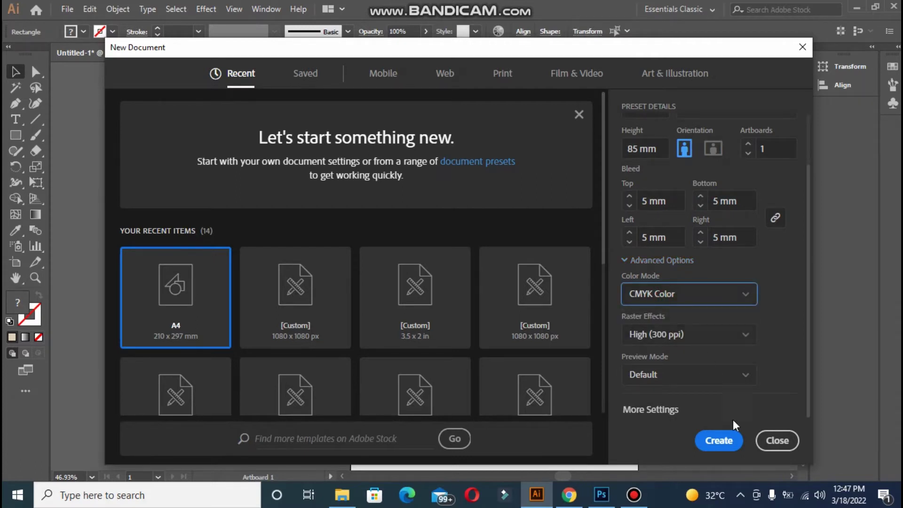
left_click(728, 438)
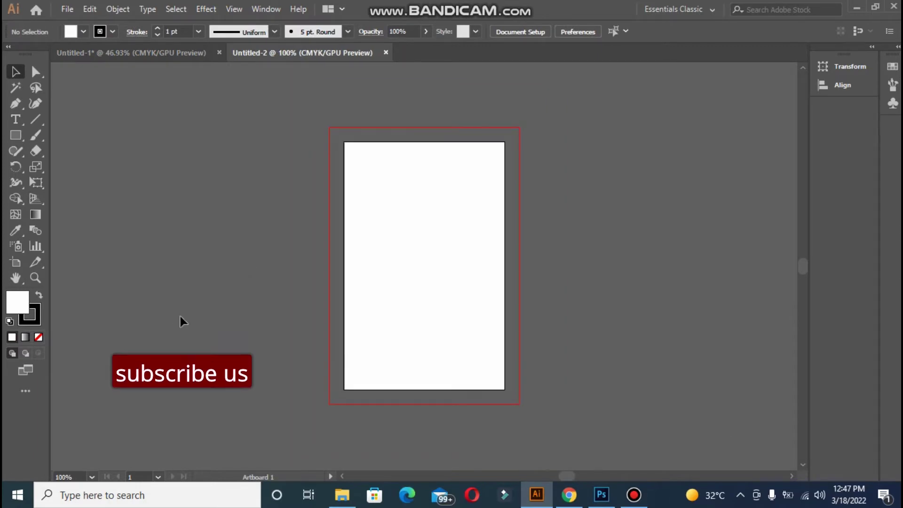
Duplicate the artboard to the right of the first one
left_click(16, 262)
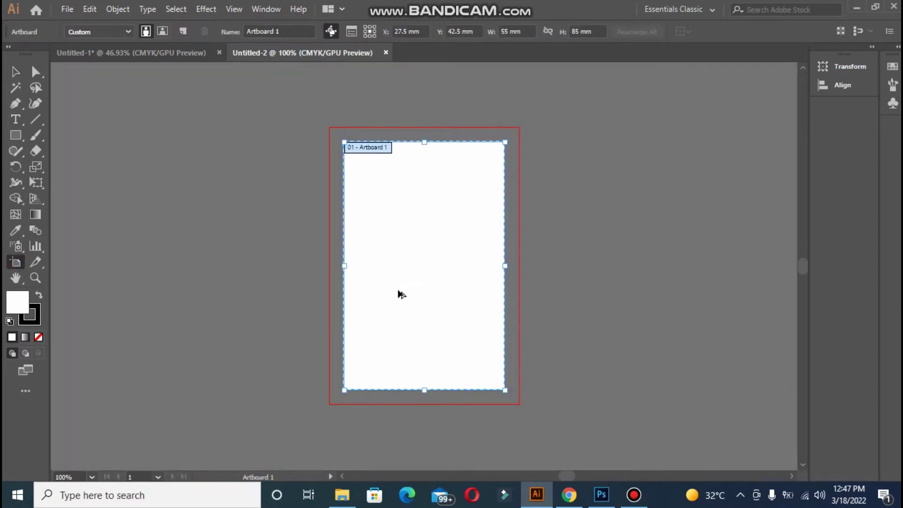
left_click_drag(401, 294, 586, 291)
key("Right")
key("Right")
key("Right")
key("Right")
key("Right")
key("Right")
key("Right")
key("Right")
key("Right")
key("Right")
key("Right")
key("Right")
key("Right")
key("Right")
key("Right")
key("Right")
key("Right")
key("Right")
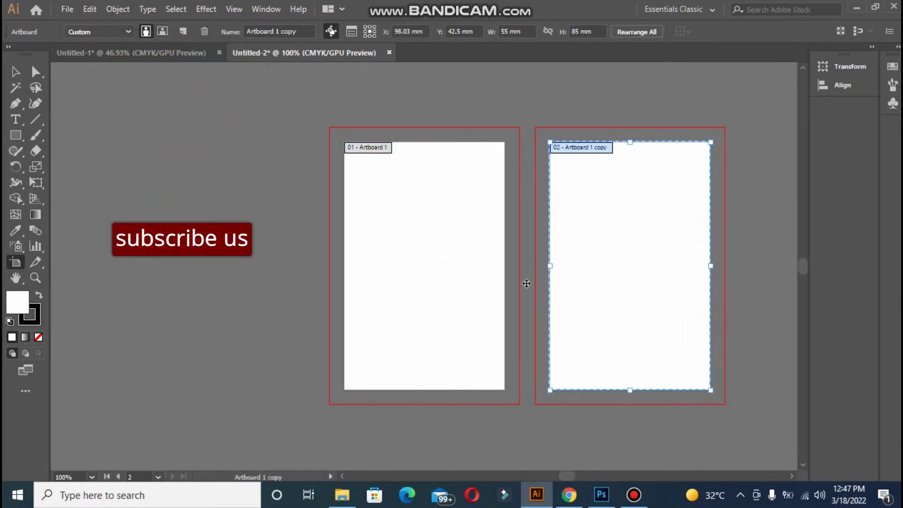
Paste the mauve and beige colour squares onto the canvas left of the artboards
left_click(17, 73)
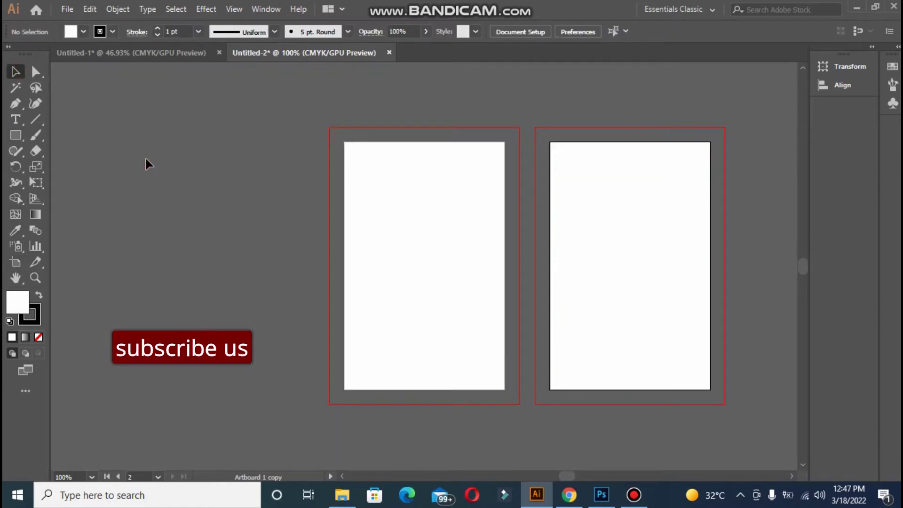
key("ctrl+v")
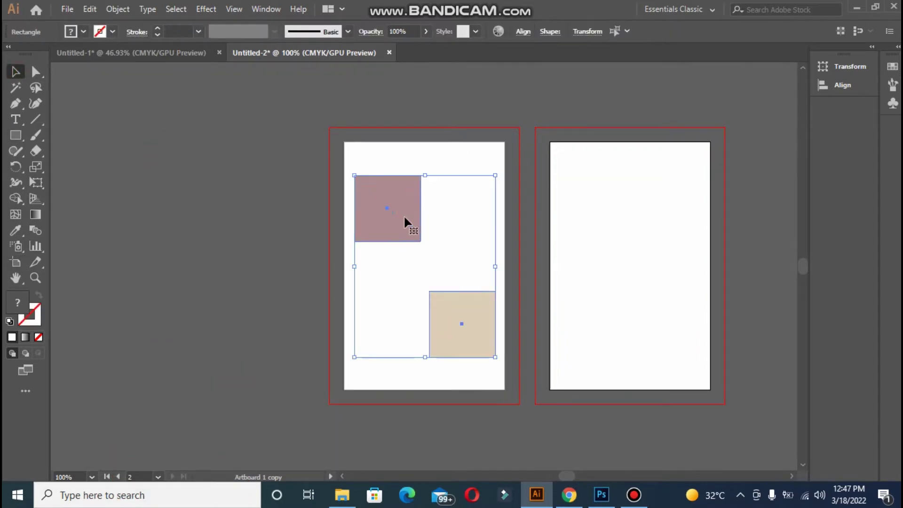
left_click_drag(403, 215, 172, 180)
left_click(280, 306)
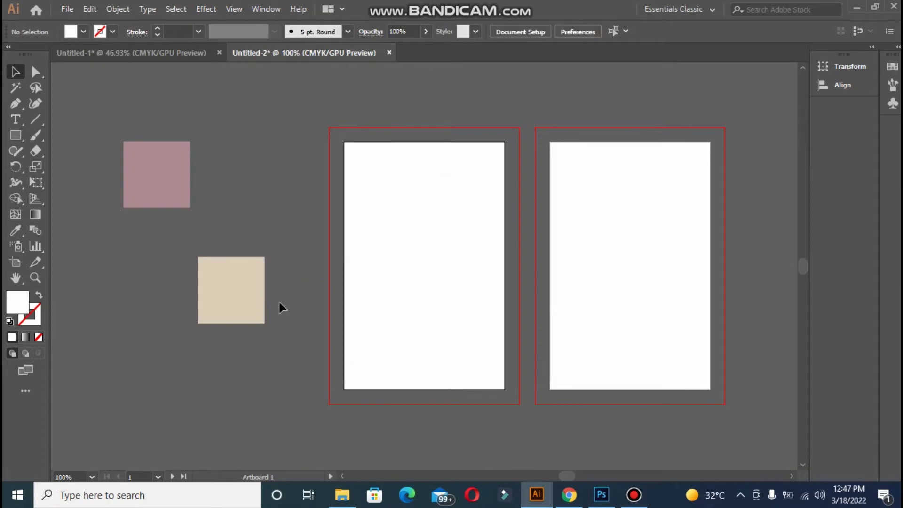
key("ctrl+plus")
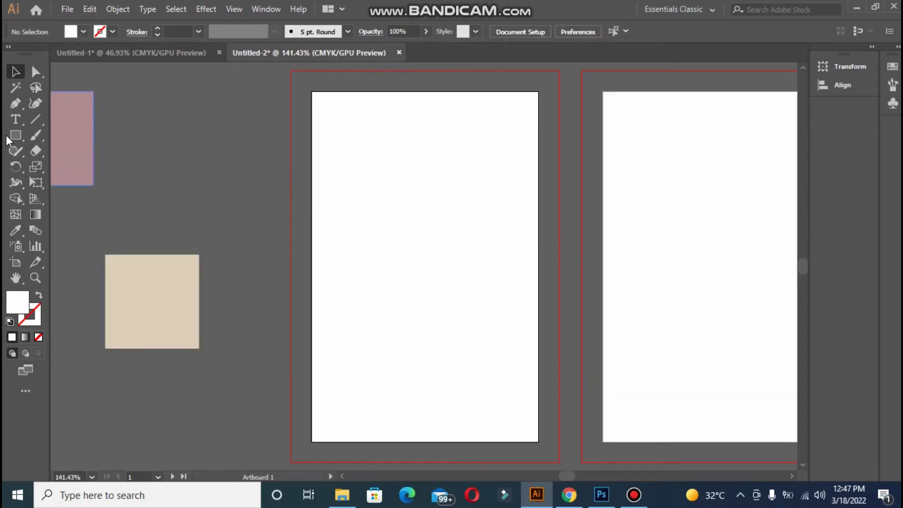
key("ctrl+minus")
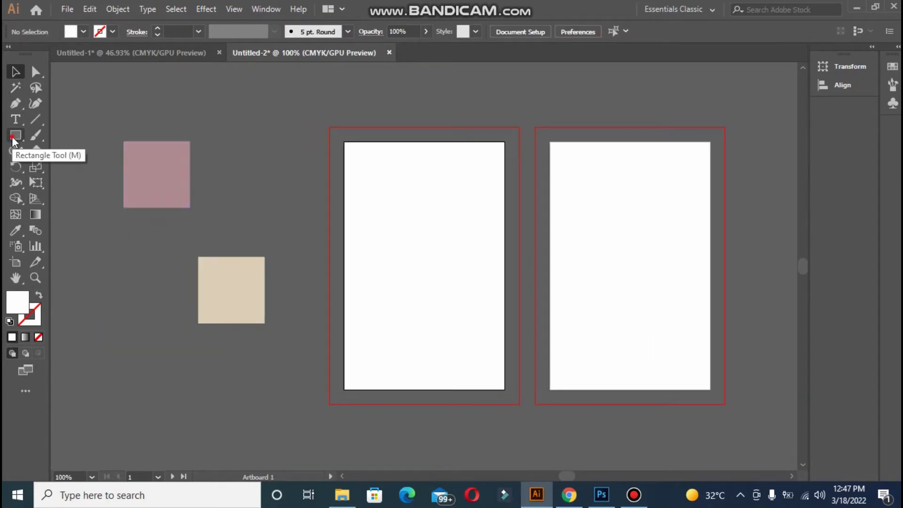
Draw a bleed-sized rectangle over the first artboard and fill it with mauve A0777F
left_click(13, 138)
left_click_drag(330, 127, 519, 404)
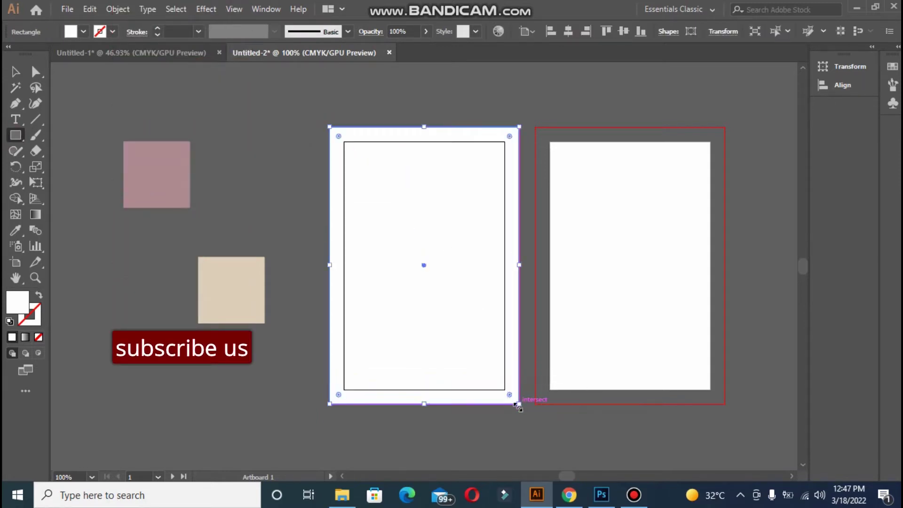
left_click(16, 231)
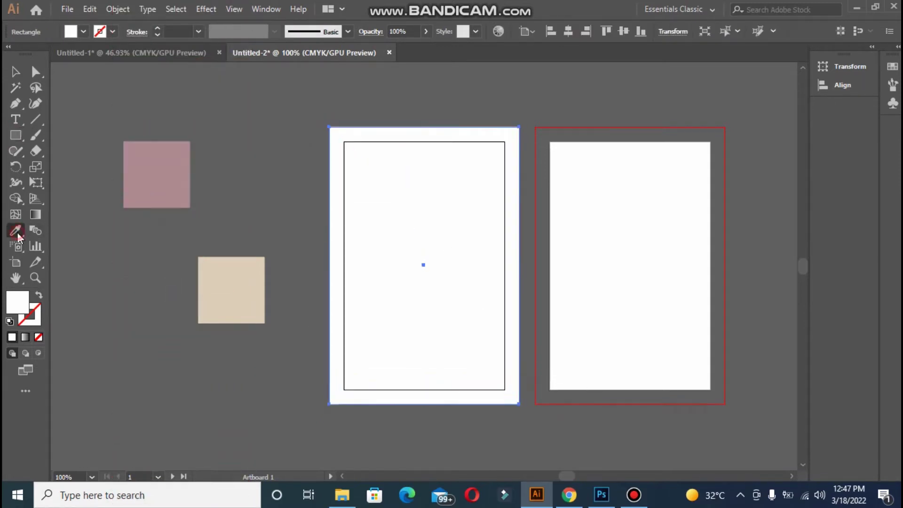
left_click(166, 168)
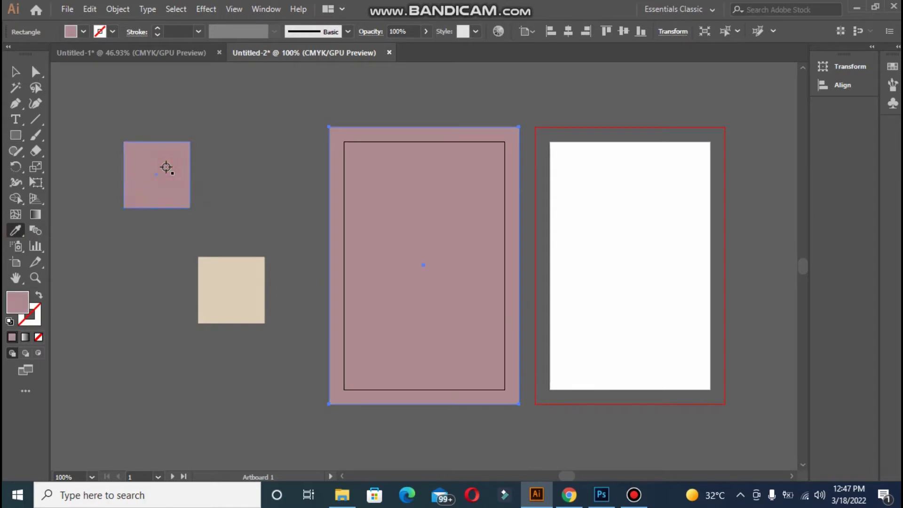
double_click(17, 305)
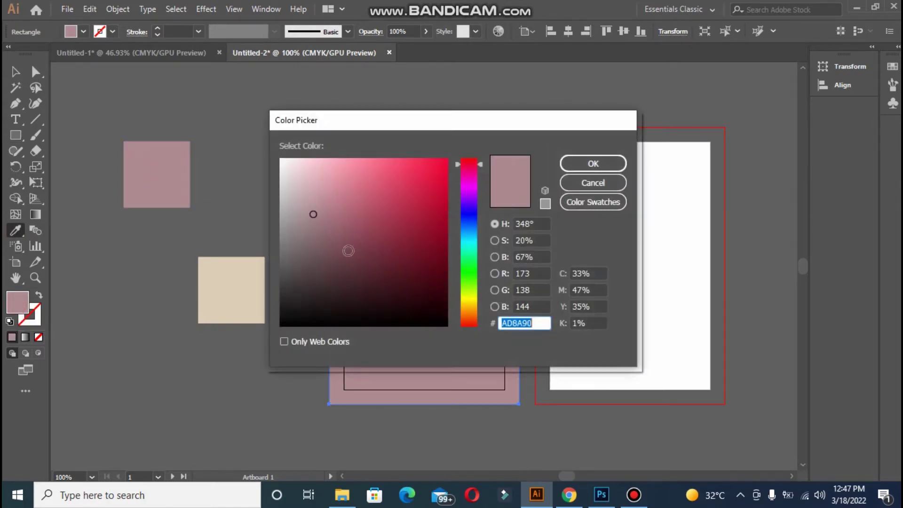
left_click(324, 221)
left_click(594, 164)
key("v")
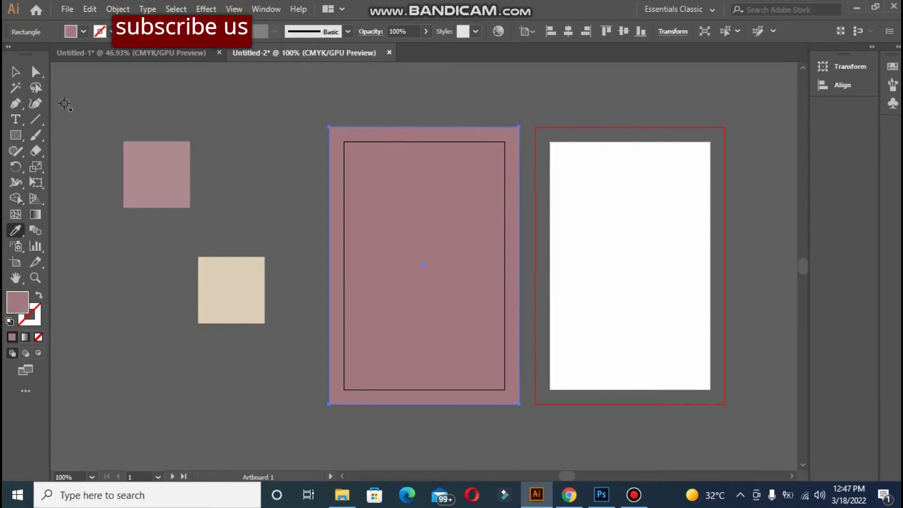
left_click(208, 116)
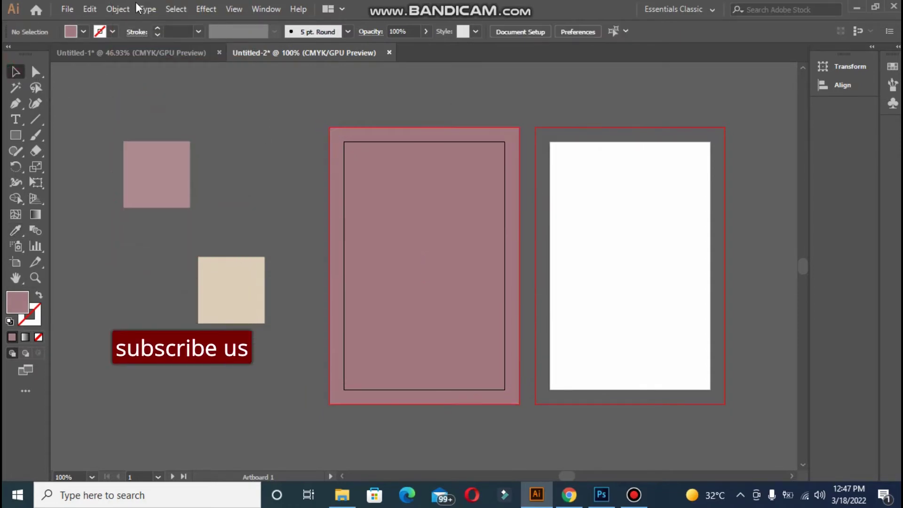
left_click(75, 8)
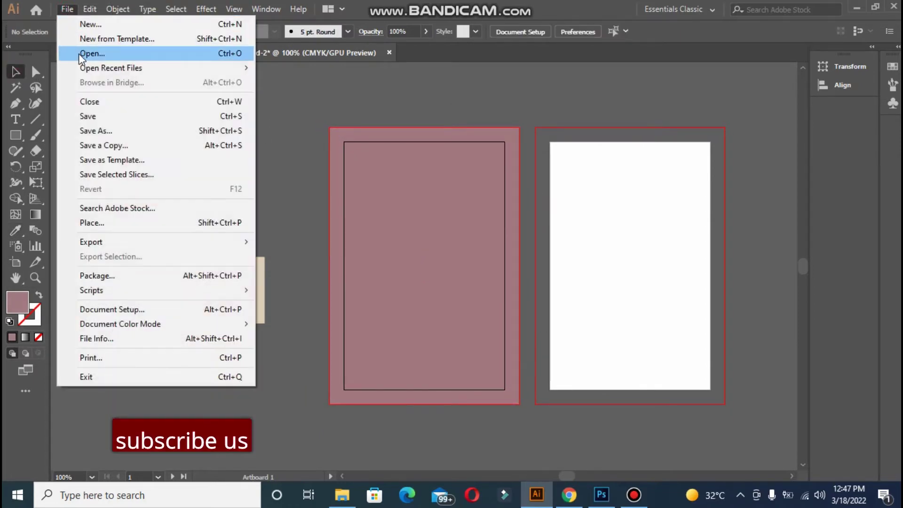
Browse to Desktop › bandi video › logo and open the file 62233
left_click(78, 53)
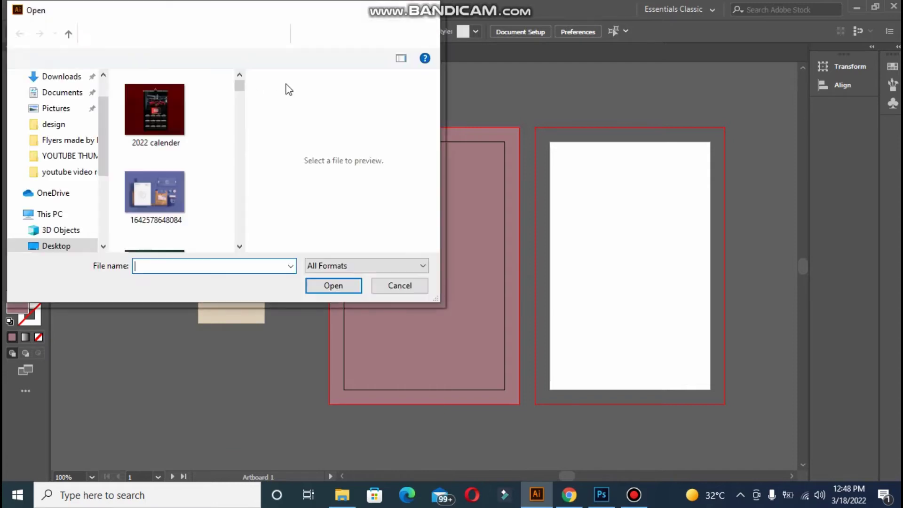
left_click(156, 34)
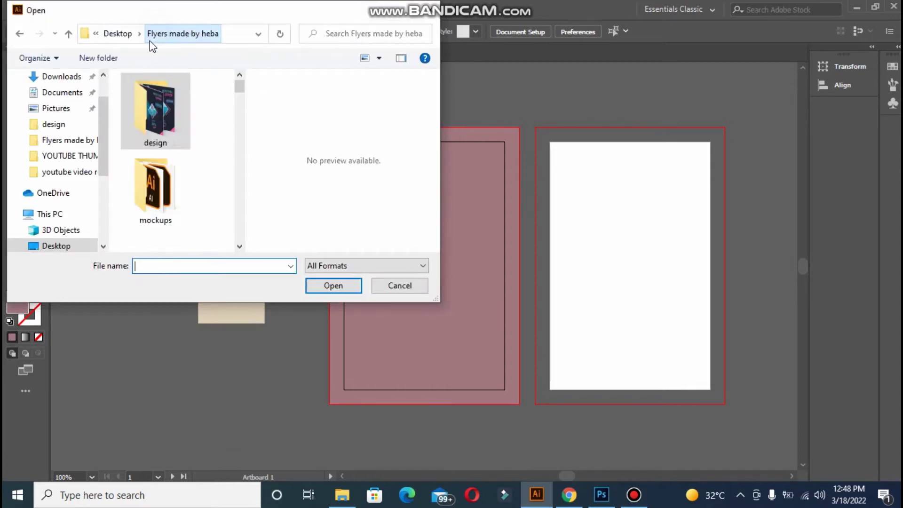
left_click(116, 33)
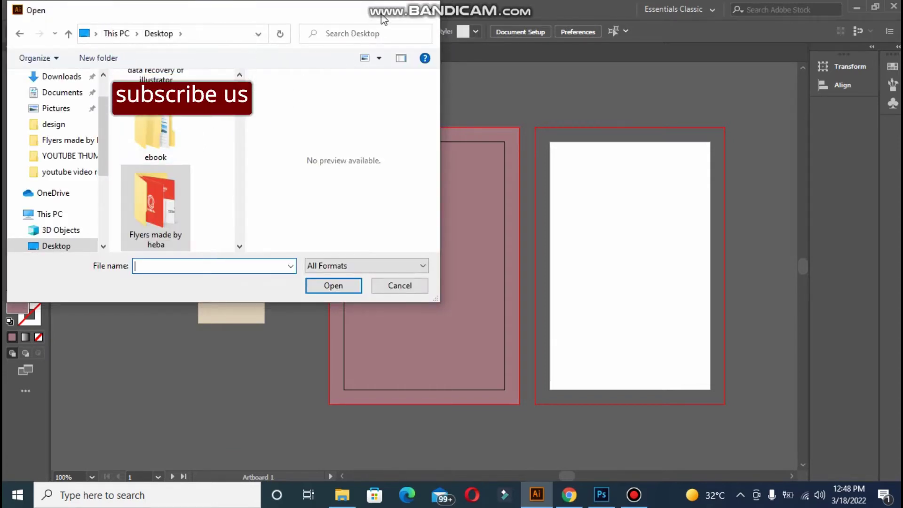
left_click_drag(240, 94, 238, 88)
double_click(157, 101)
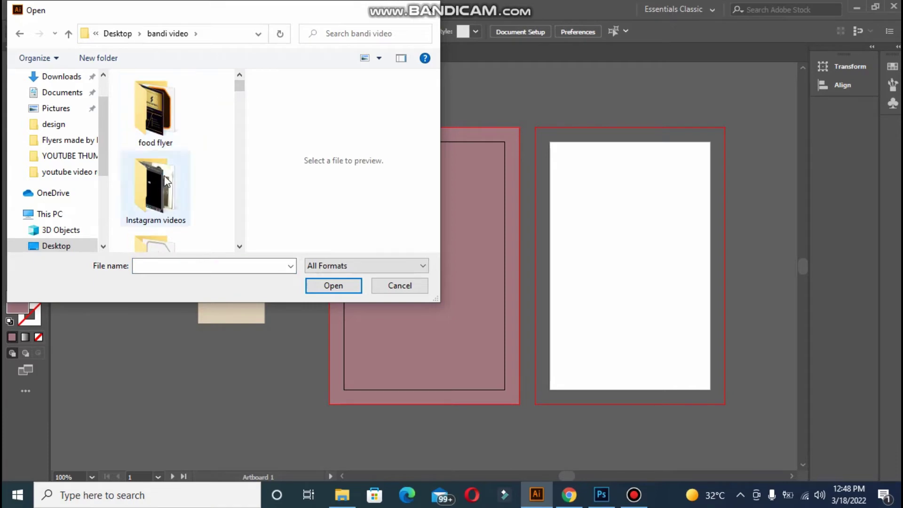
left_click_drag(241, 93, 240, 95)
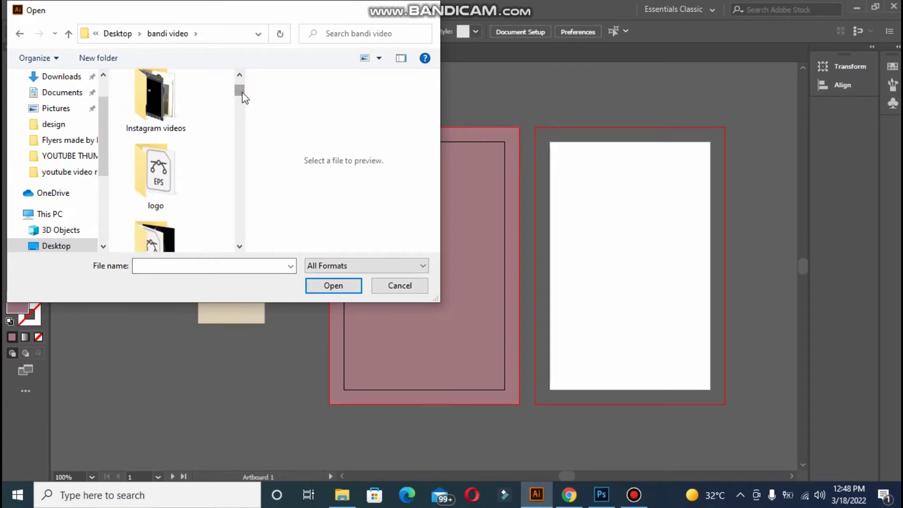
double_click(159, 202)
left_click(175, 98)
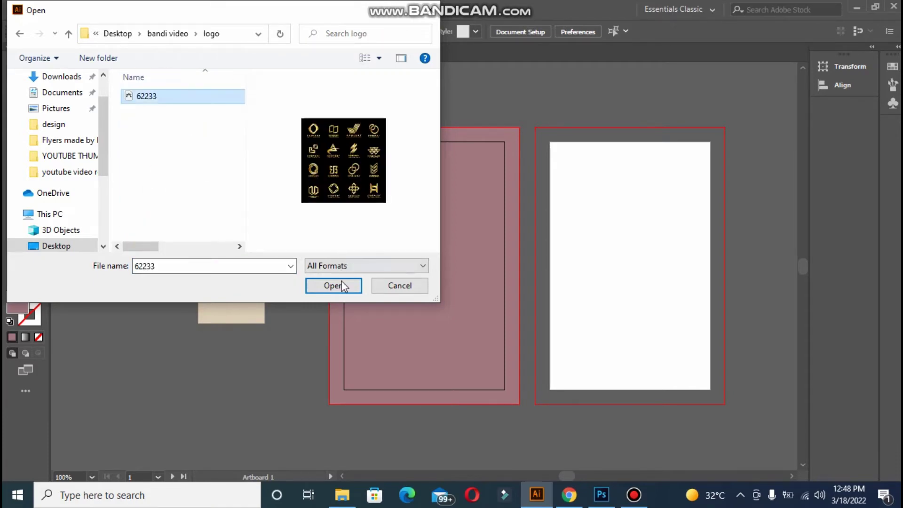
left_click(340, 284)
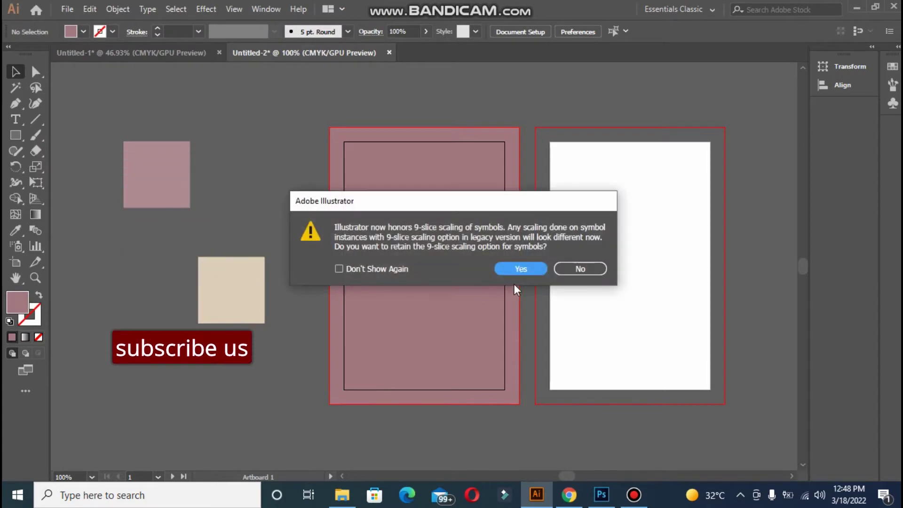
Accept the 9-slice prompt, ungroup the logo sheet and copy the gold H COMPANY logo
left_click(521, 269)
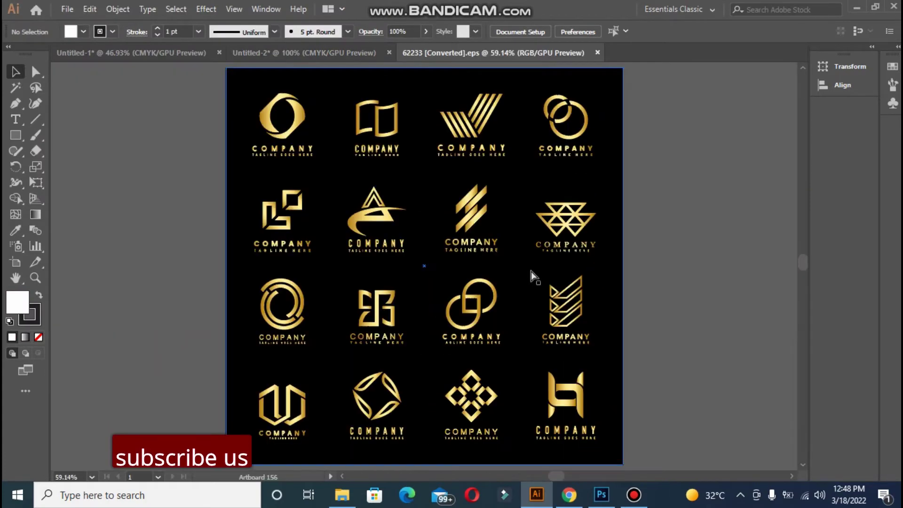
left_click(570, 403)
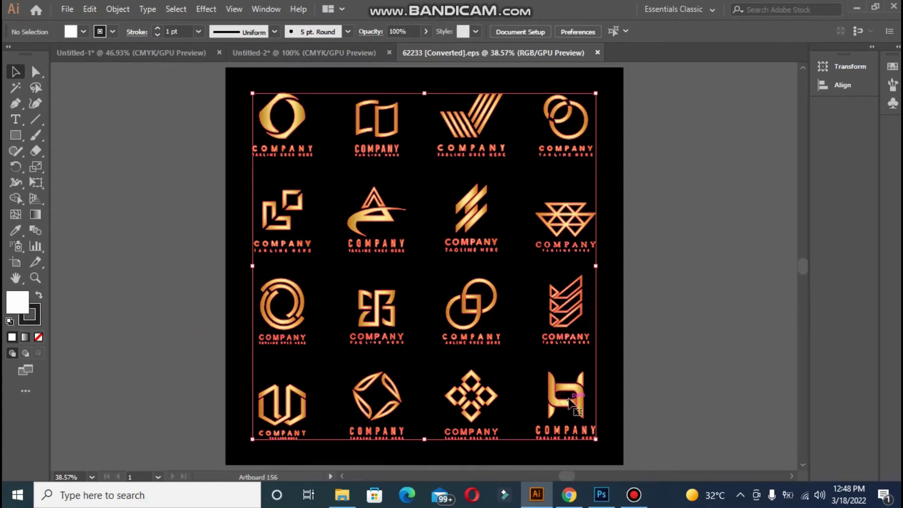
right_click(550, 200)
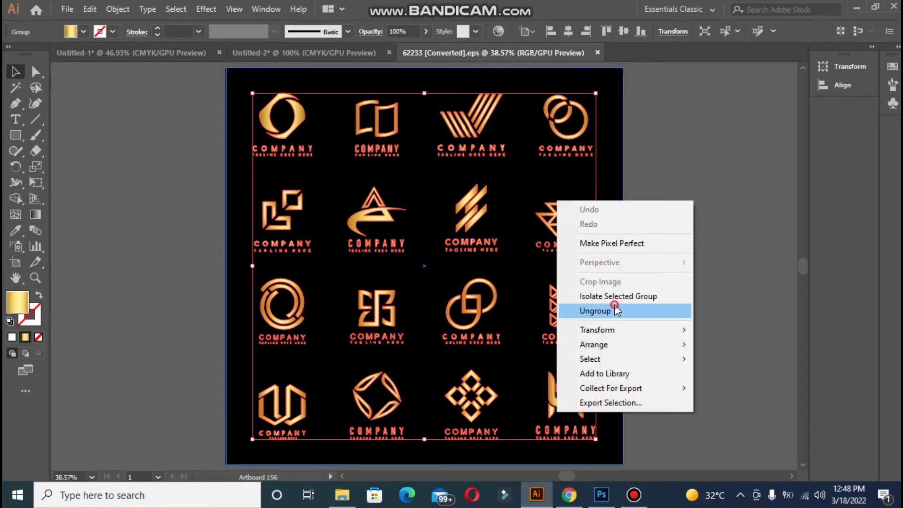
left_click(672, 312)
left_click(672, 312)
left_click(542, 365)
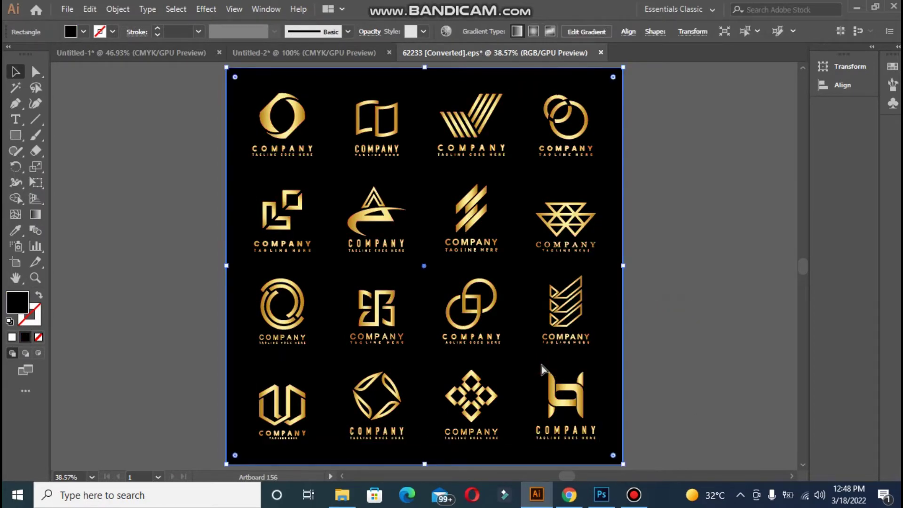
key("ctrl+2")
left_click(589, 431)
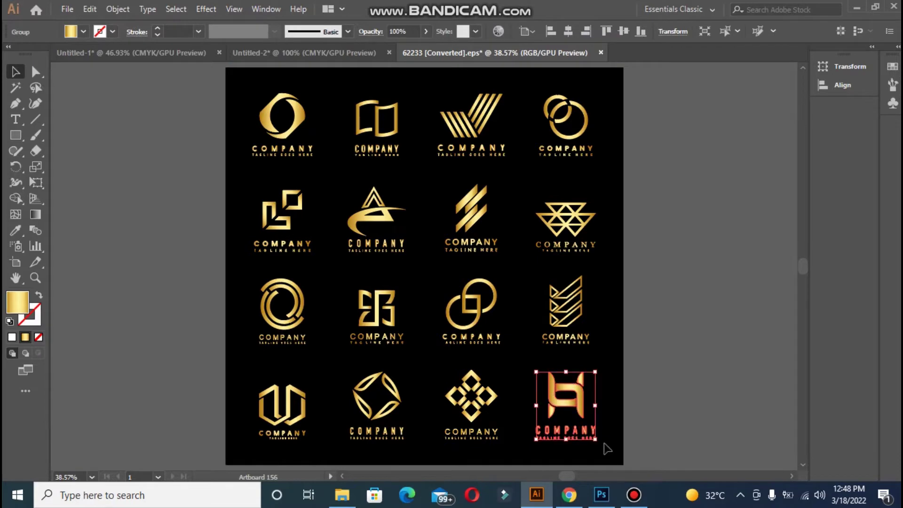
key("ctrl+c")
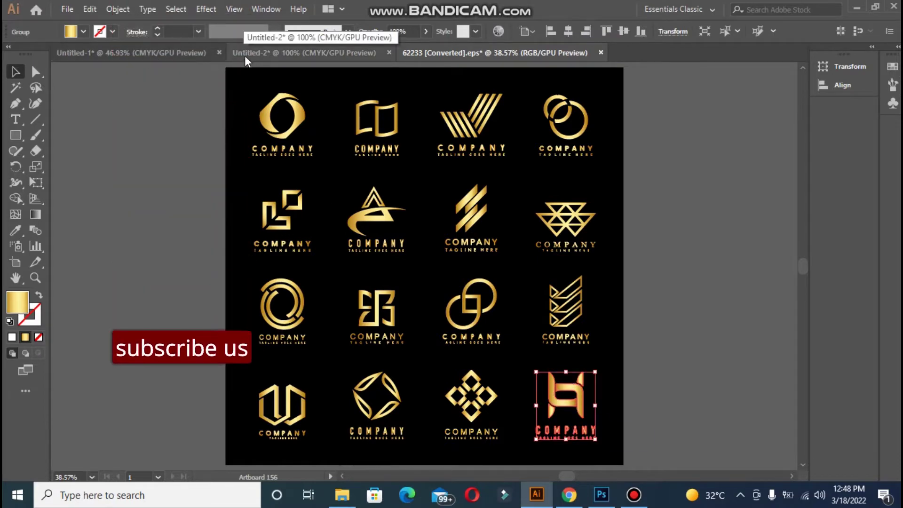
Paste the H COMPANY logo into Untitled-2 beside the card
left_click(244, 54)
key("ctrl+v")
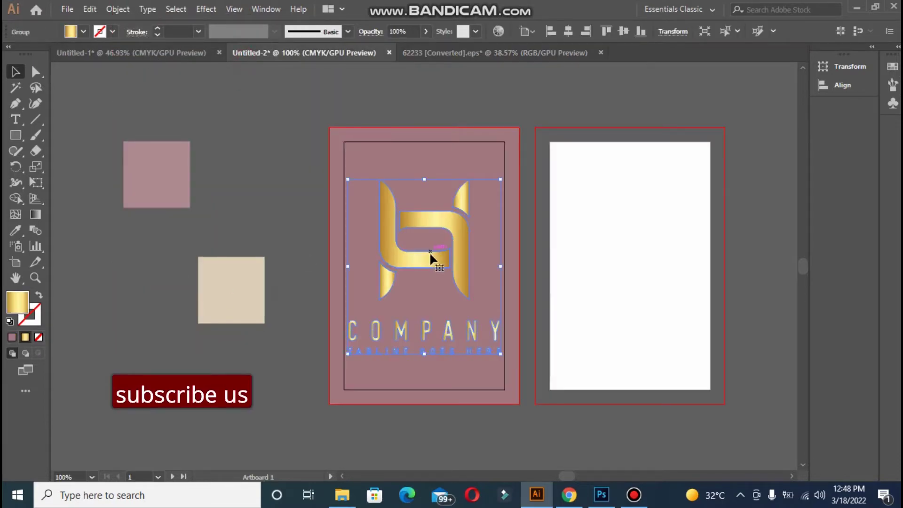
left_click_drag(432, 264, 199, 336)
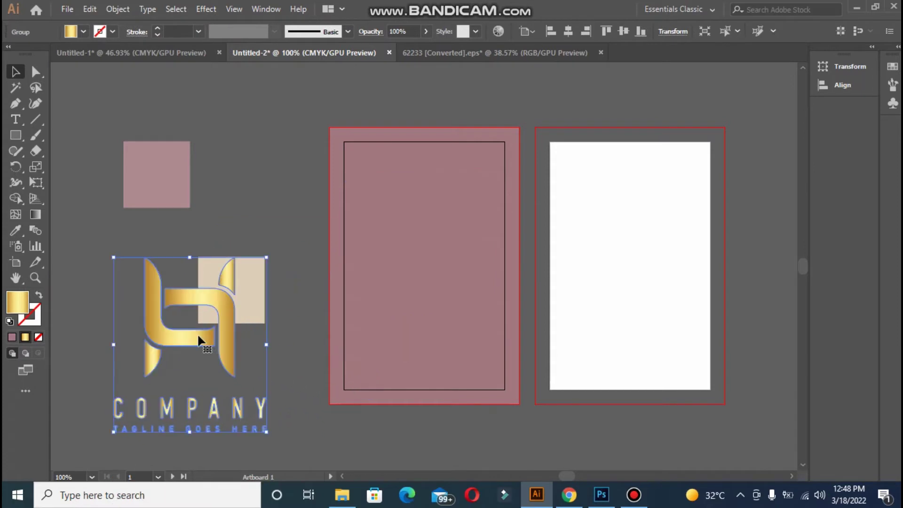
Draw a square centred on the front card and fill it with the beige swatch colour
left_click(16, 137)
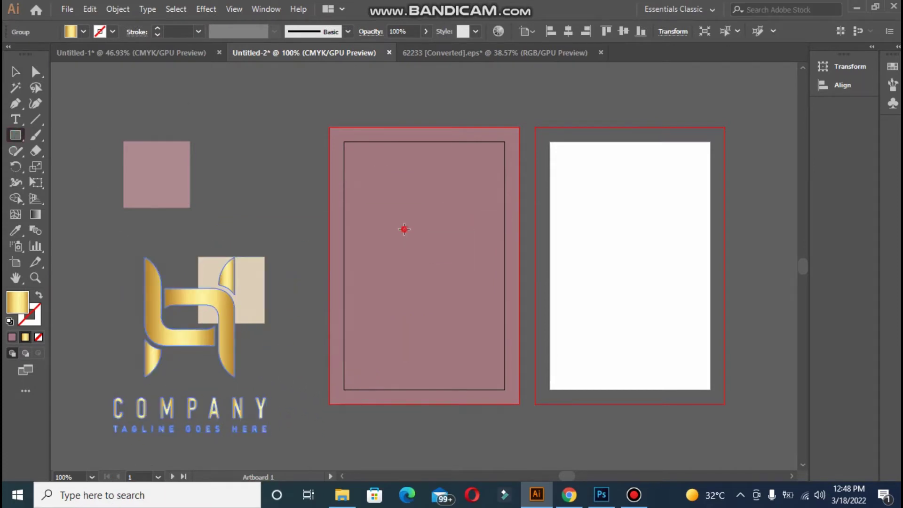
left_click_drag(404, 229, 469, 292)
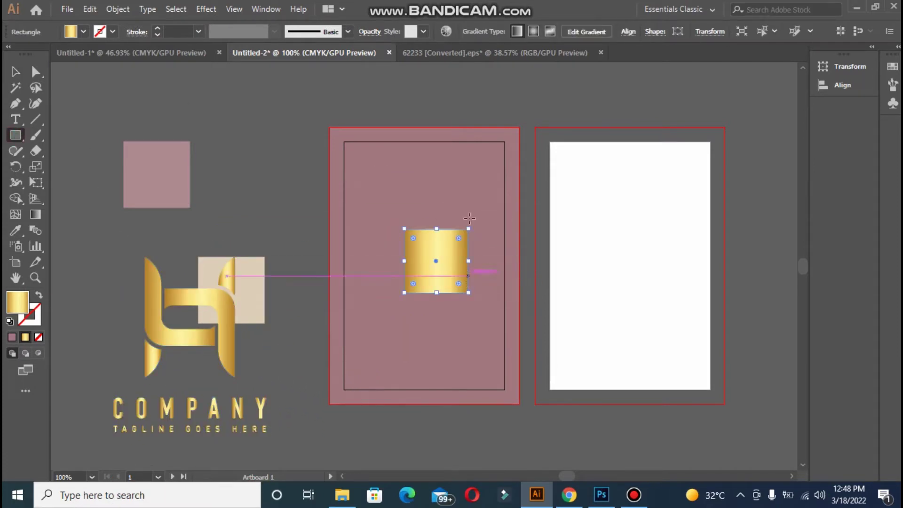
key("v")
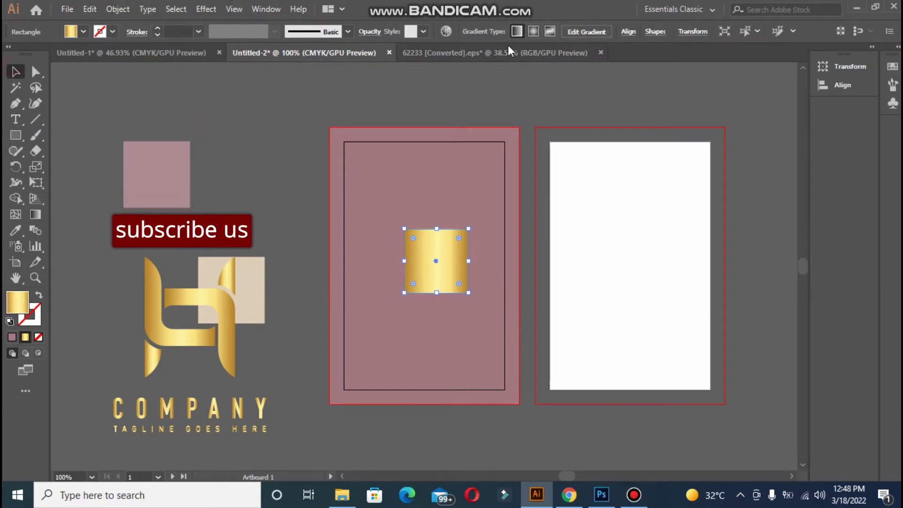
left_click(629, 32)
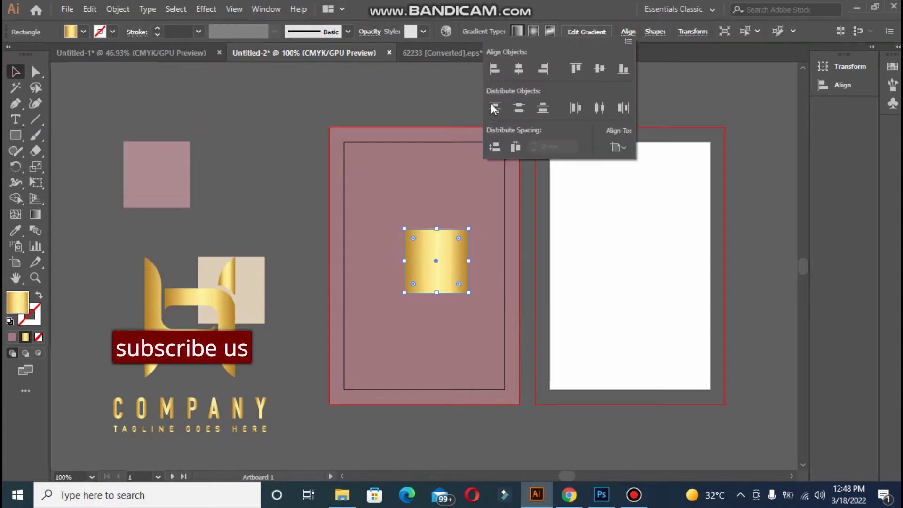
left_click(513, 71)
left_click(600, 74)
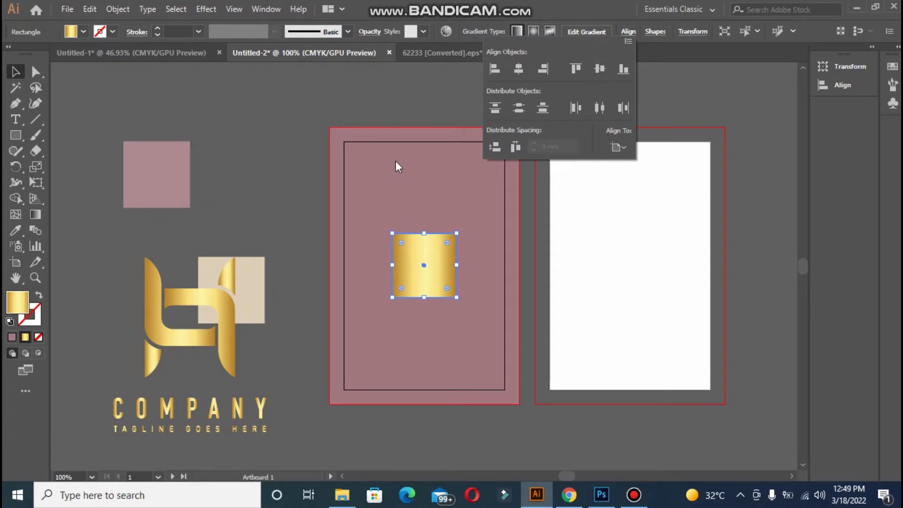
left_click(396, 94)
left_click(22, 231)
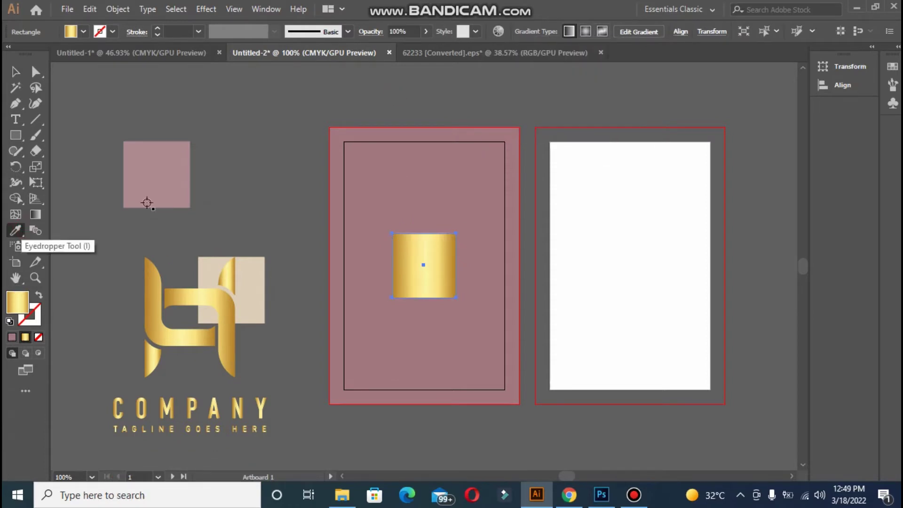
left_click(216, 262)
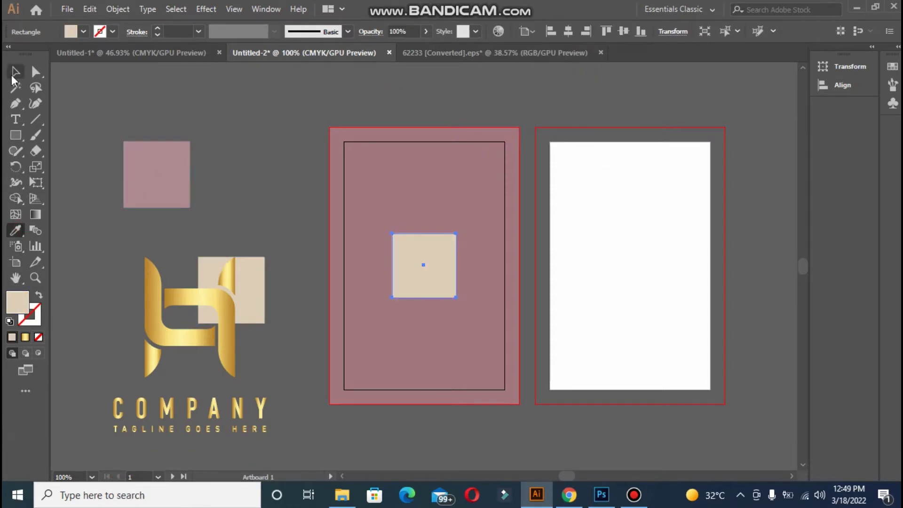
Shrink and ungroup the logo, then park it on the beige swatch at left
left_click(12, 76)
left_click(148, 317)
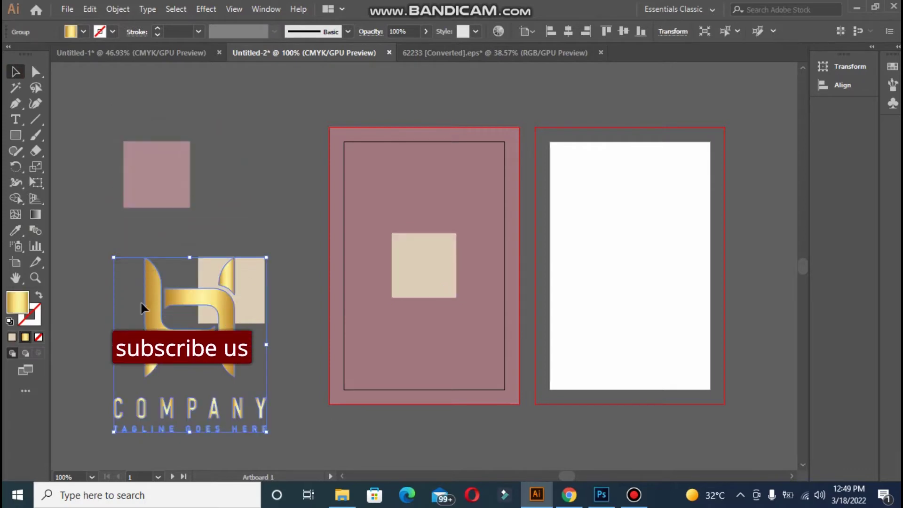
left_click_drag(161, 303, 282, 188)
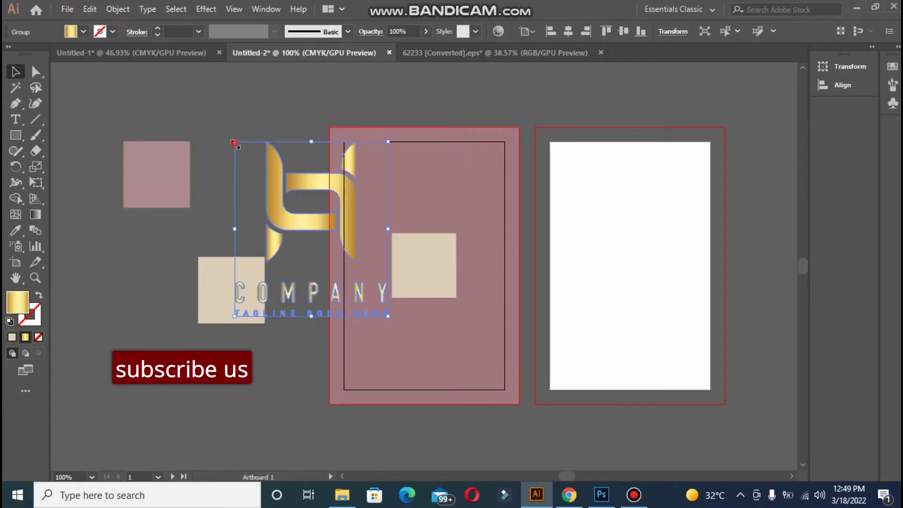
left_click_drag(234, 142, 274, 186)
right_click(300, 214)
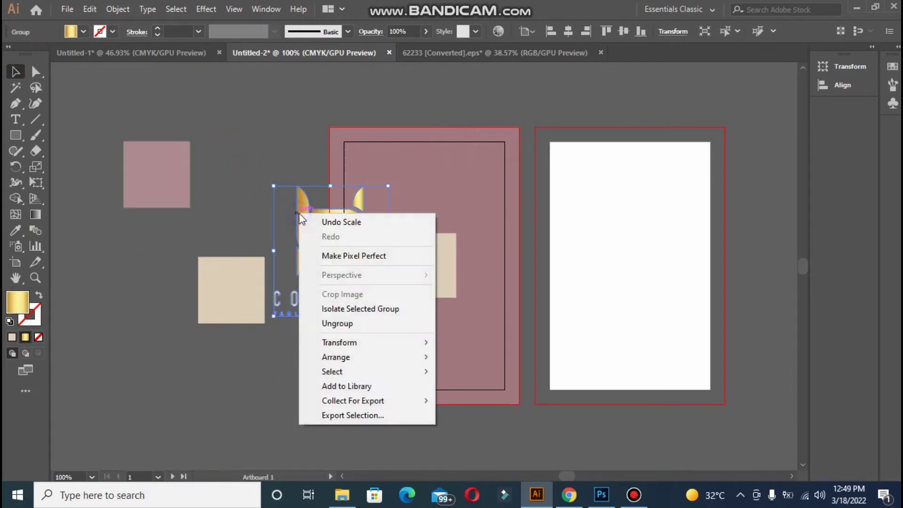
left_click(317, 323)
left_click(260, 250)
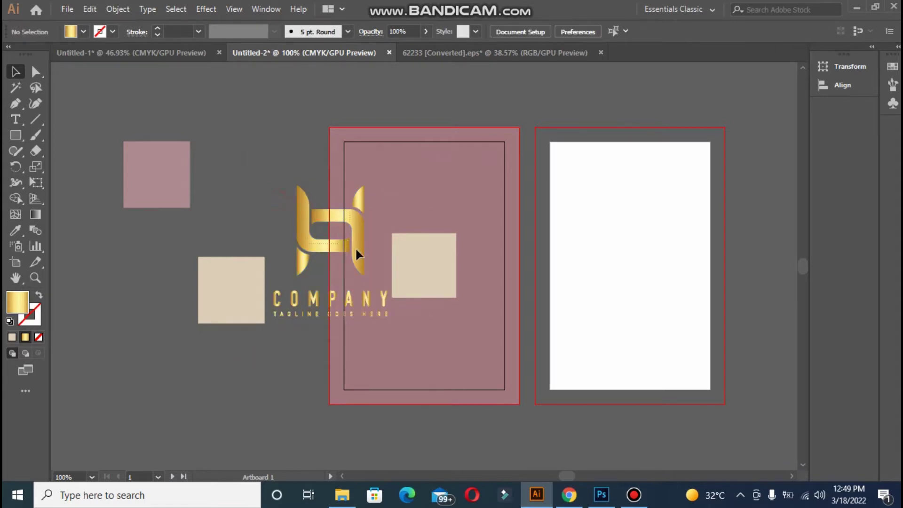
left_click(362, 265)
left_click(261, 179)
left_click(301, 219)
left_click_drag(301, 219, 207, 248)
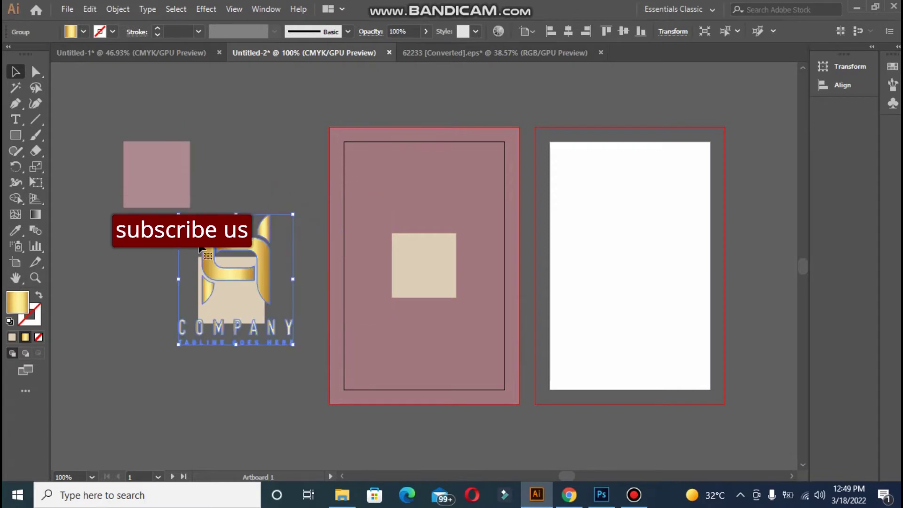
Split off the H mark from its COMPANY text, regroup it and scale it onto the beige square
right_click(202, 250)
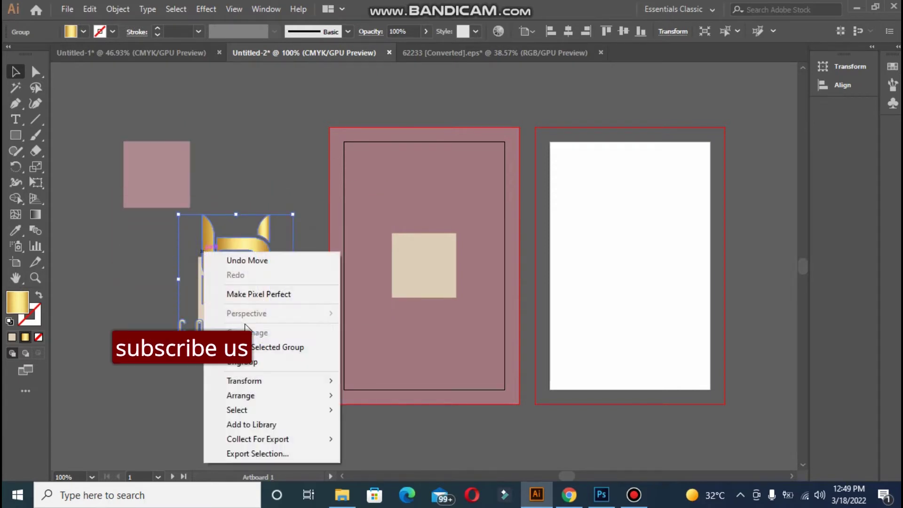
left_click(226, 363)
left_click(181, 386)
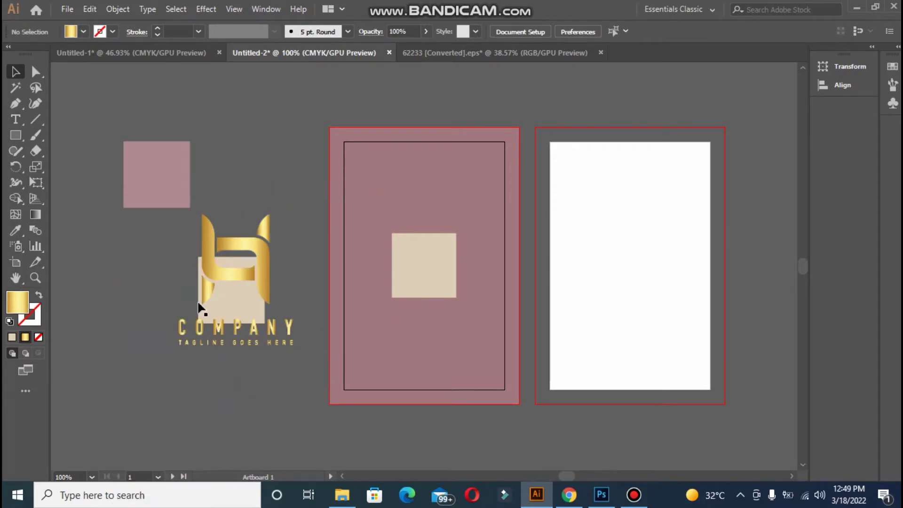
left_click_drag(216, 305, 95, 295)
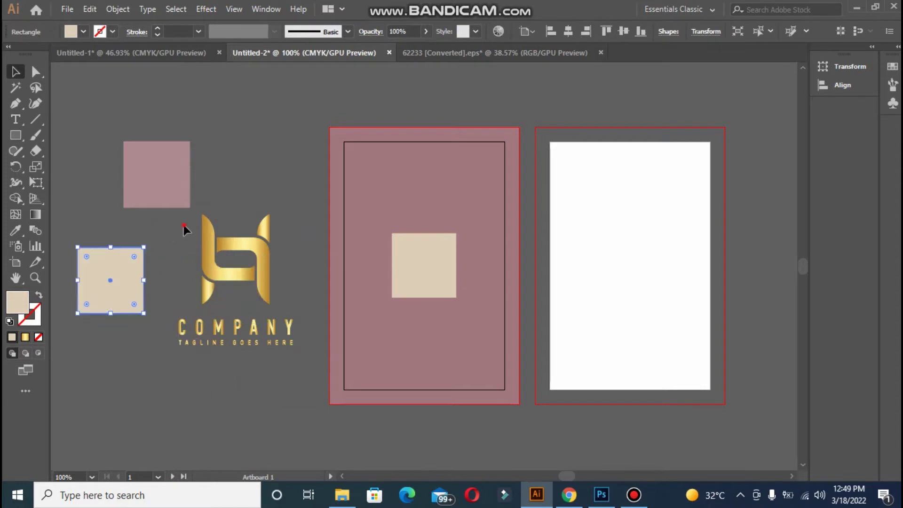
left_click(272, 289)
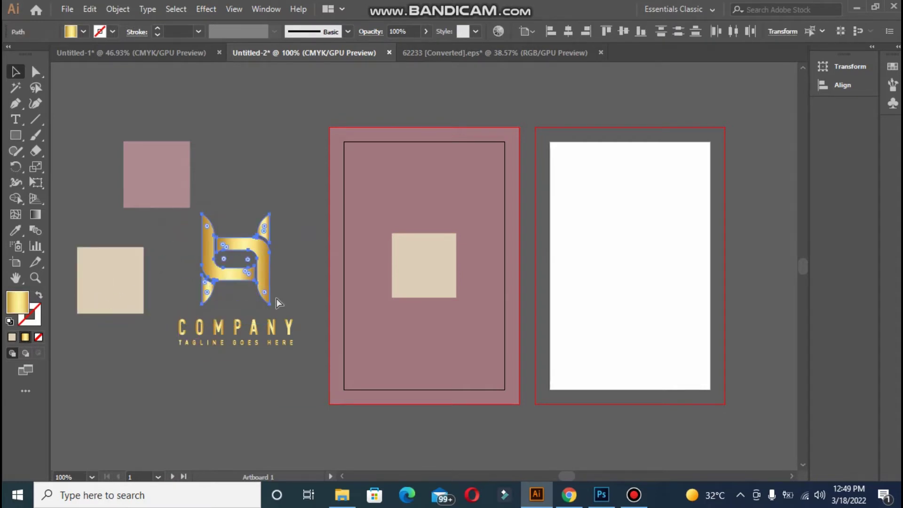
key("ctrl+g")
left_click_drag(272, 303, 416, 263)
Bring the H mark in front of the beige square and recolour it with the card's mauve
left_click(397, 244)
left_click(291, 223)
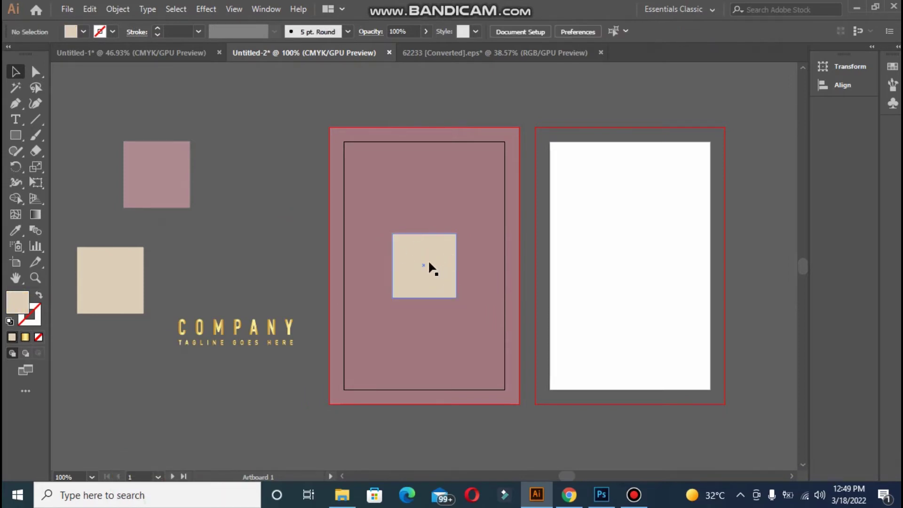
left_click(419, 267)
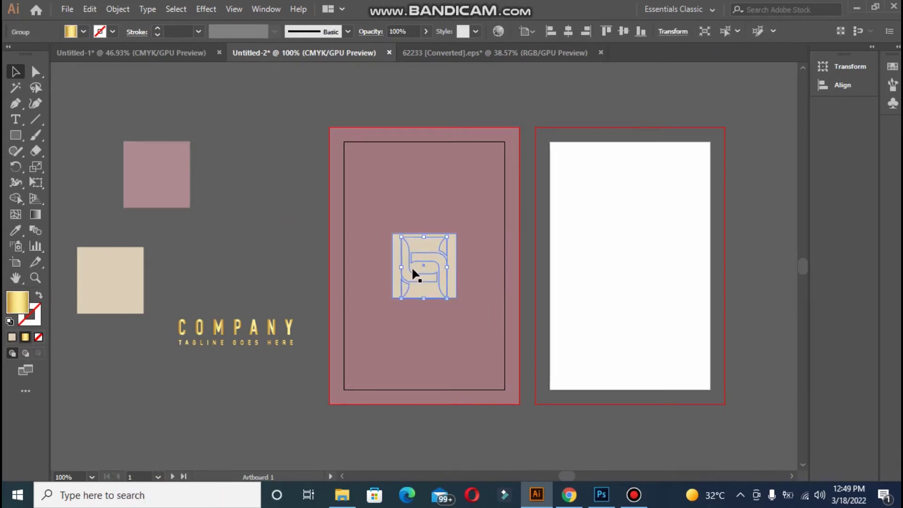
right_click(418, 266)
mouse_move(509, 414)
left_click(565, 414)
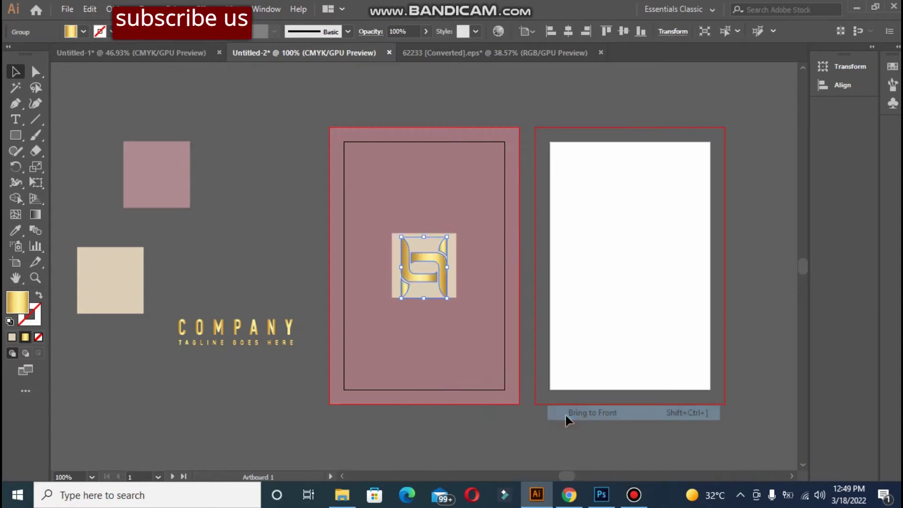
left_click(425, 425)
left_click(430, 276)
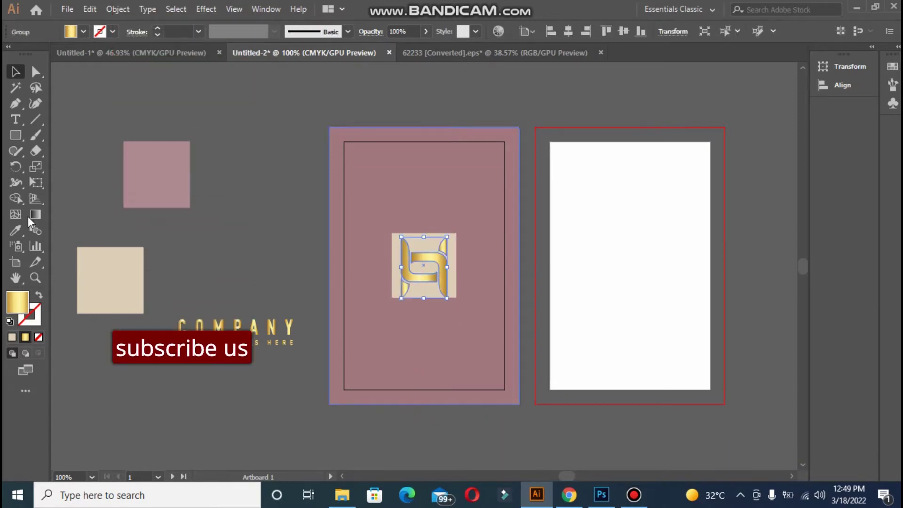
left_click(19, 228)
left_click(406, 200)
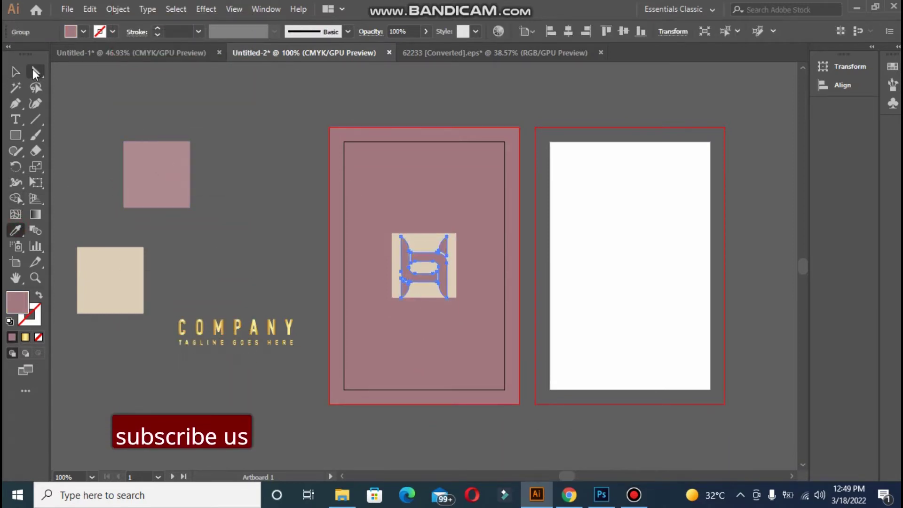
Shrink the H mark and centre it horizontally and vertically on the beige square
left_click(14, 72)
left_click(242, 161)
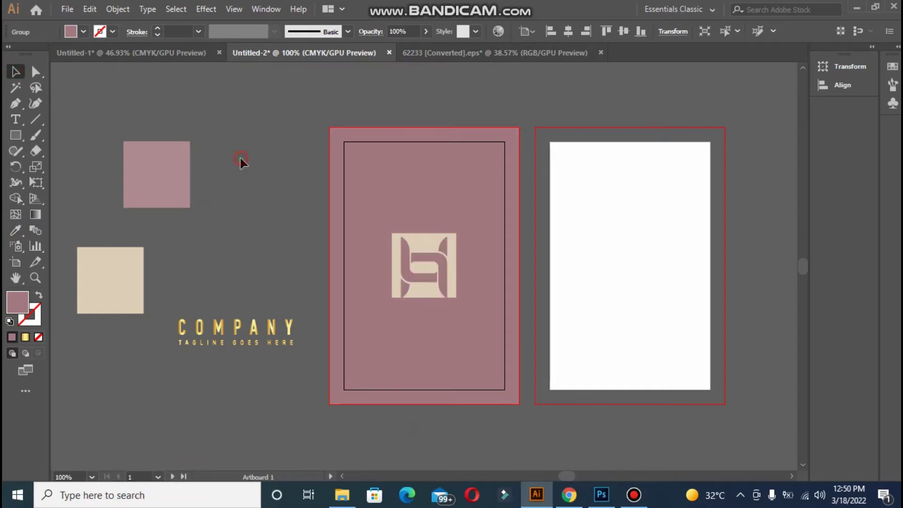
left_click(445, 284)
left_click_drag(447, 296, 423, 278)
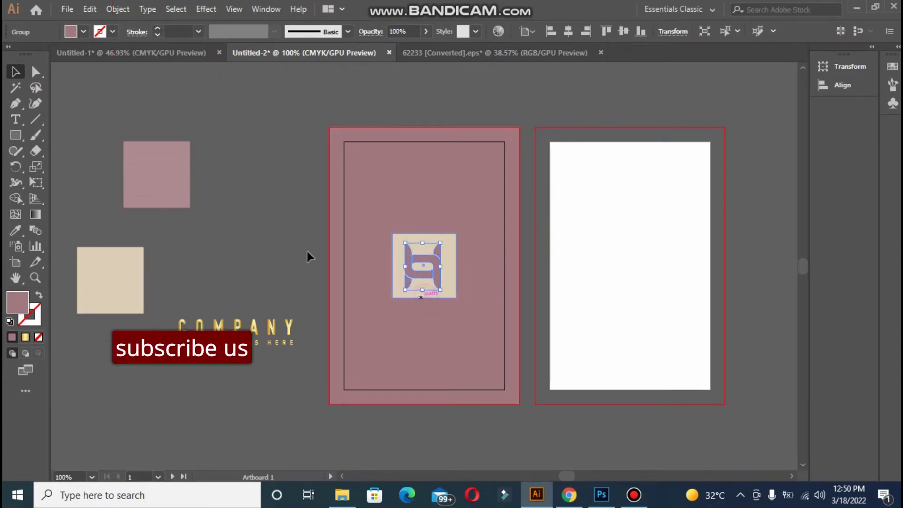
left_click(263, 217)
left_click(424, 240)
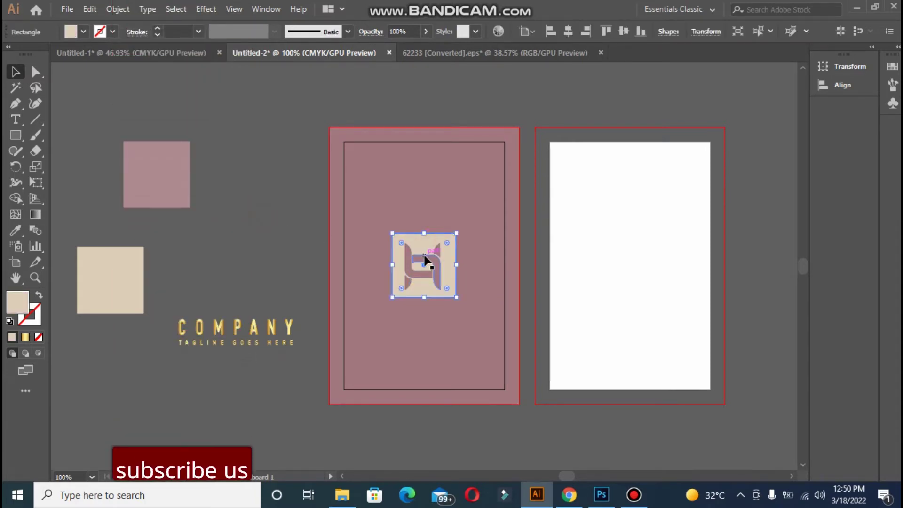
left_click(425, 248, "shift")
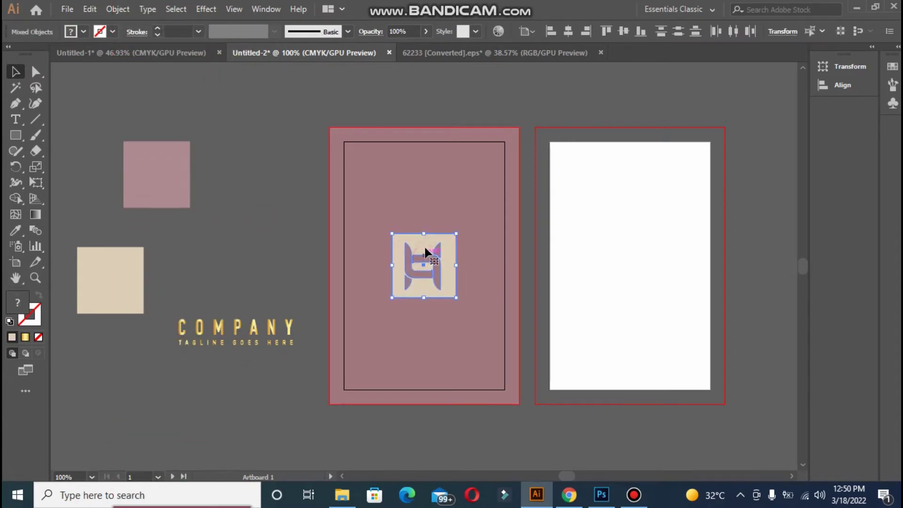
left_click(568, 32)
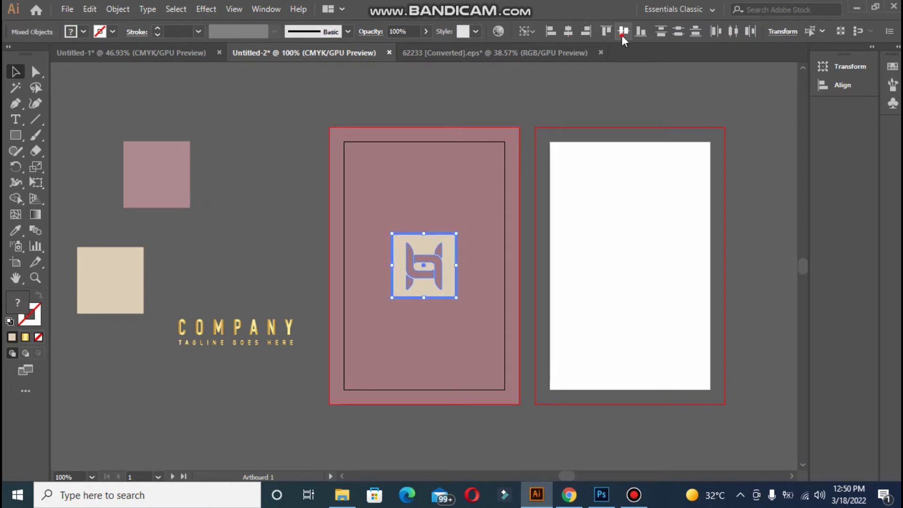
left_click(610, 81)
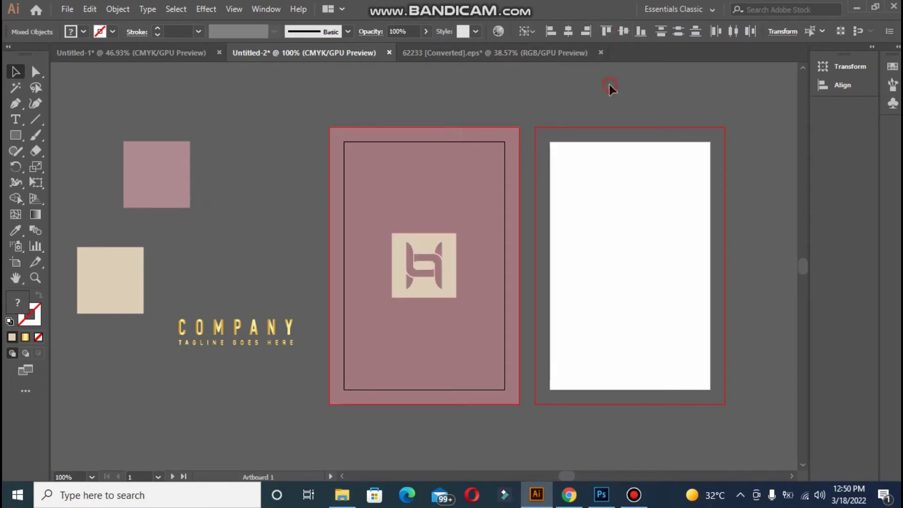
Type DIGITAL TECH and place it, slightly enlarged, just below the logo
left_click(255, 332)
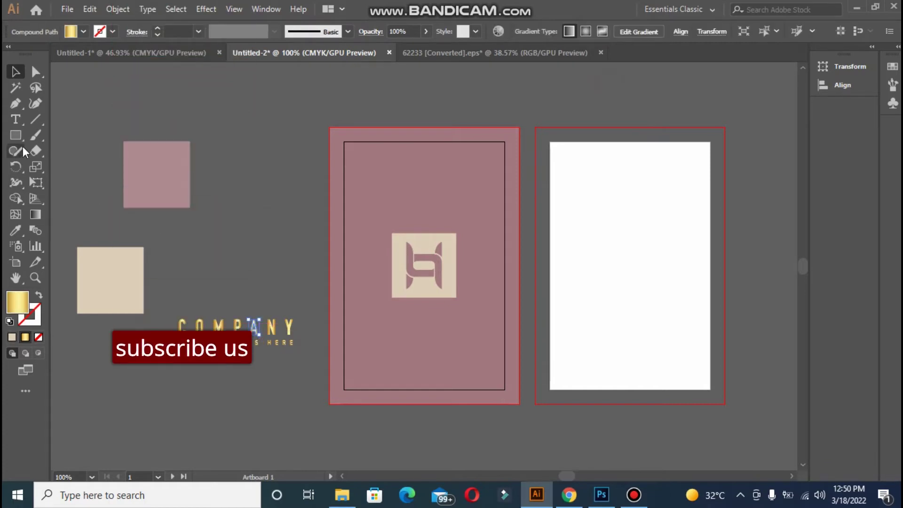
left_click(265, 209)
key("BackSpace")
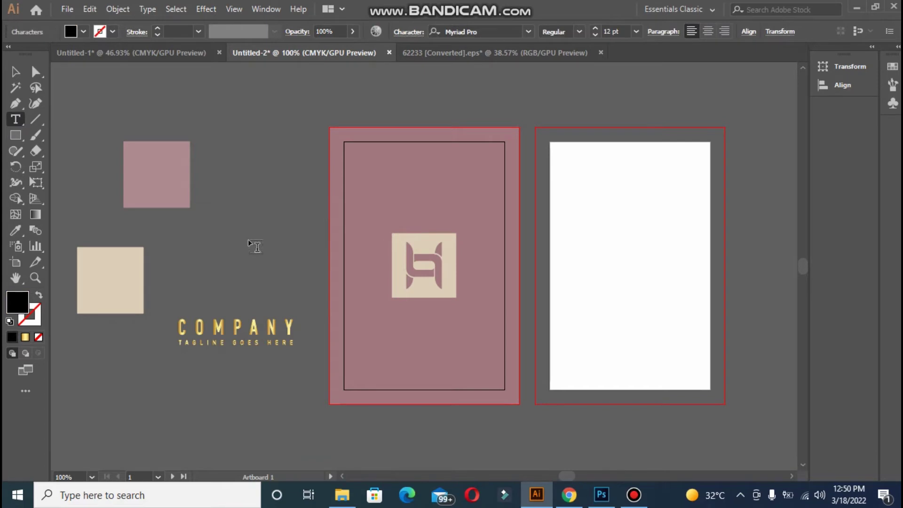
type("DIGITAL TECH")
key("Escape")
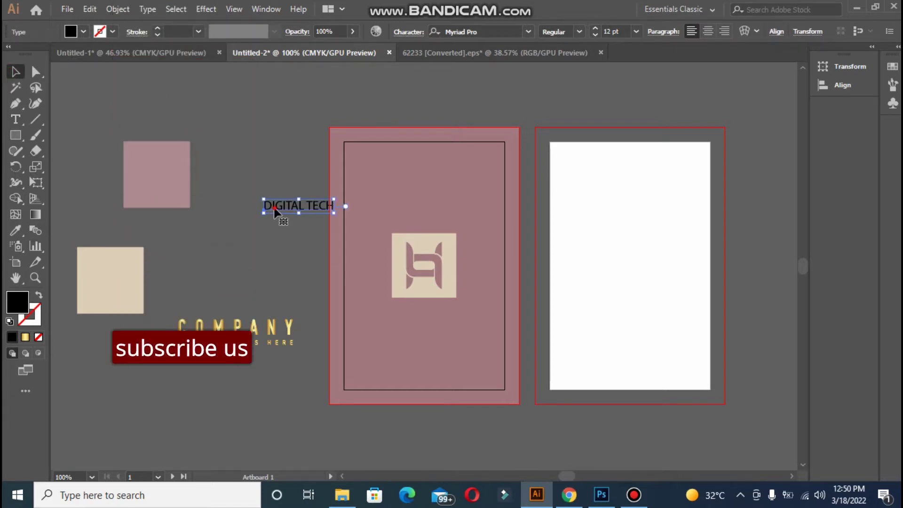
left_click_drag(272, 211, 401, 320)
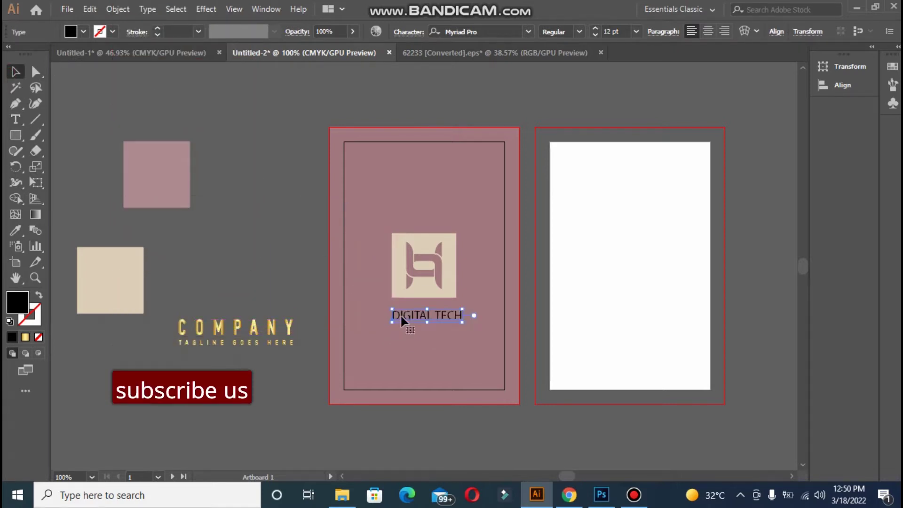
left_click_drag(461, 321, 470, 325)
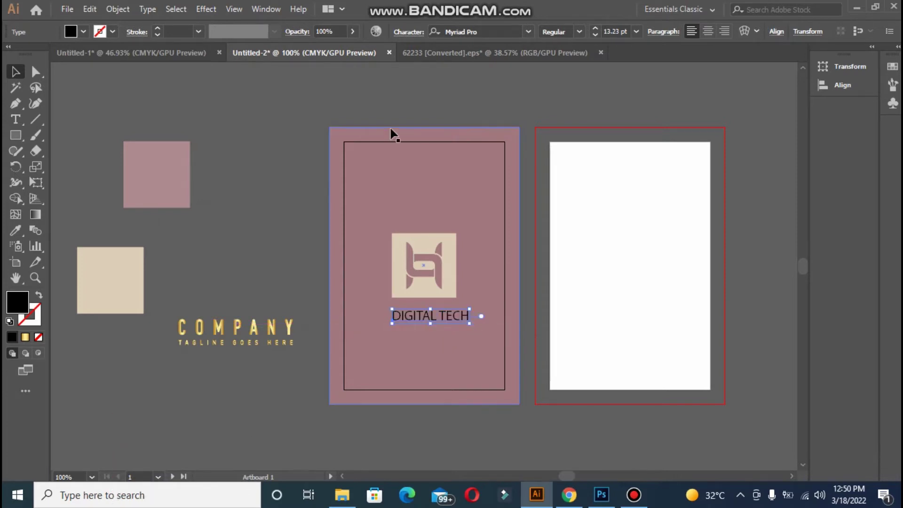
Set DIGITAL TECH to Acumin Variable Concept Bold, tracking -17, centred on the card
left_click(403, 31)
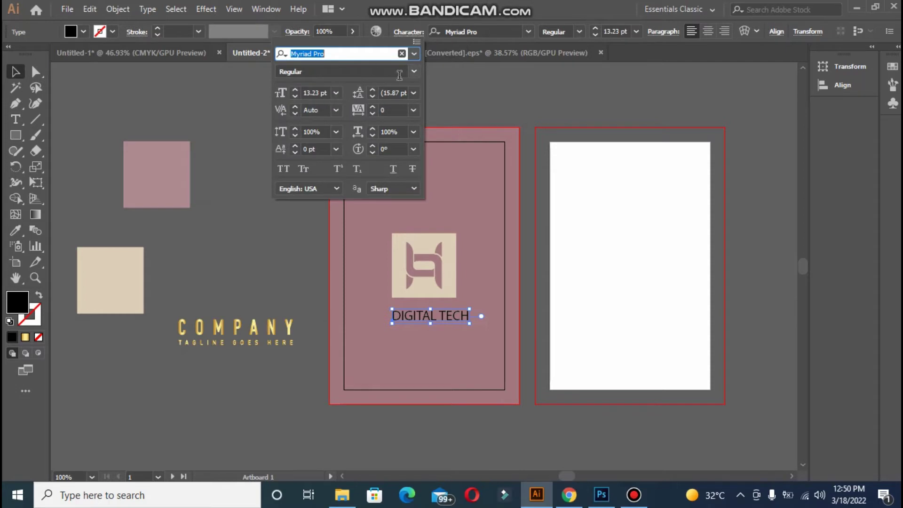
left_click(414, 53)
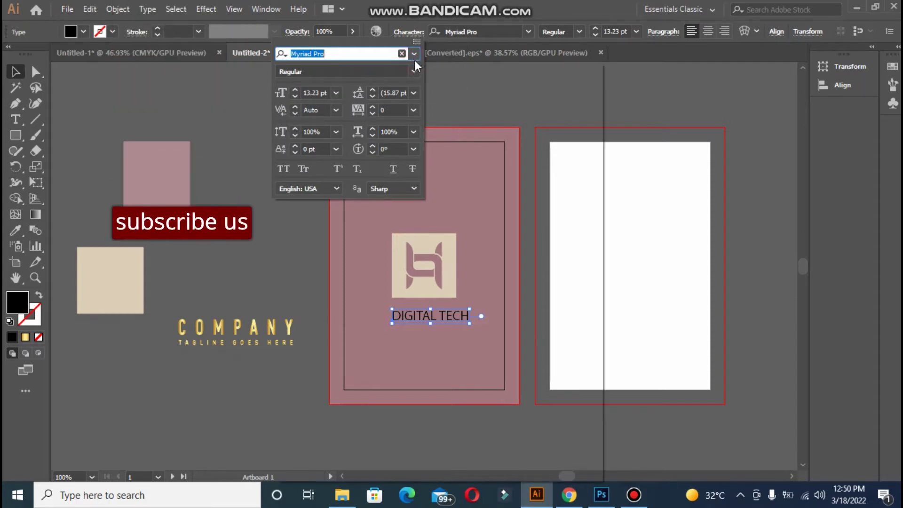
left_click(426, 144)
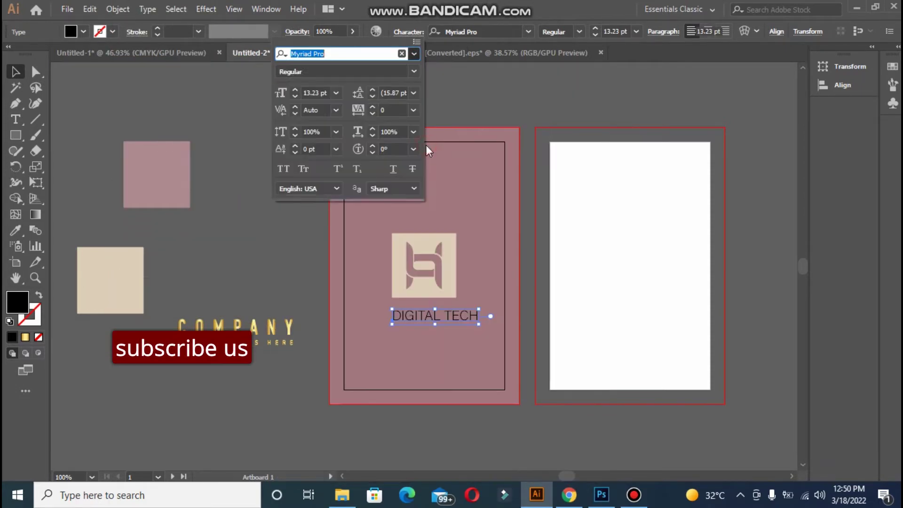
left_click(398, 72)
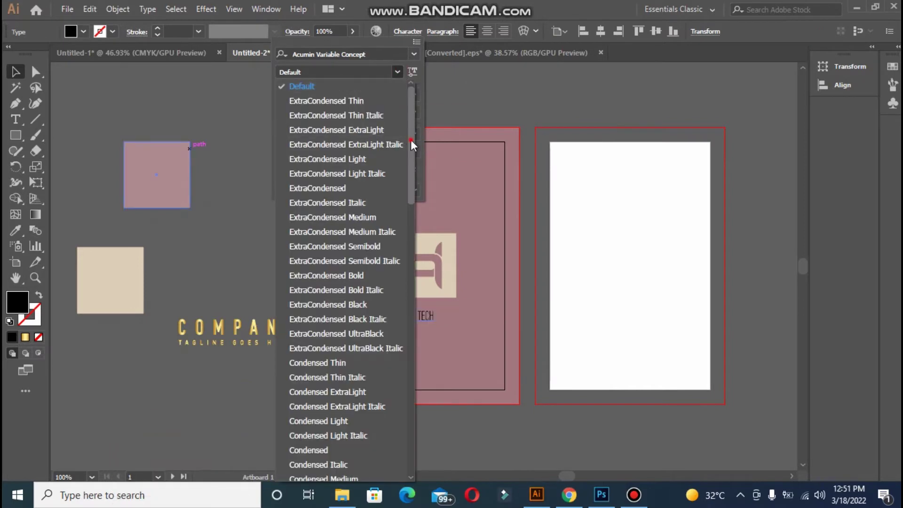
left_click_drag(411, 140, 410, 315)
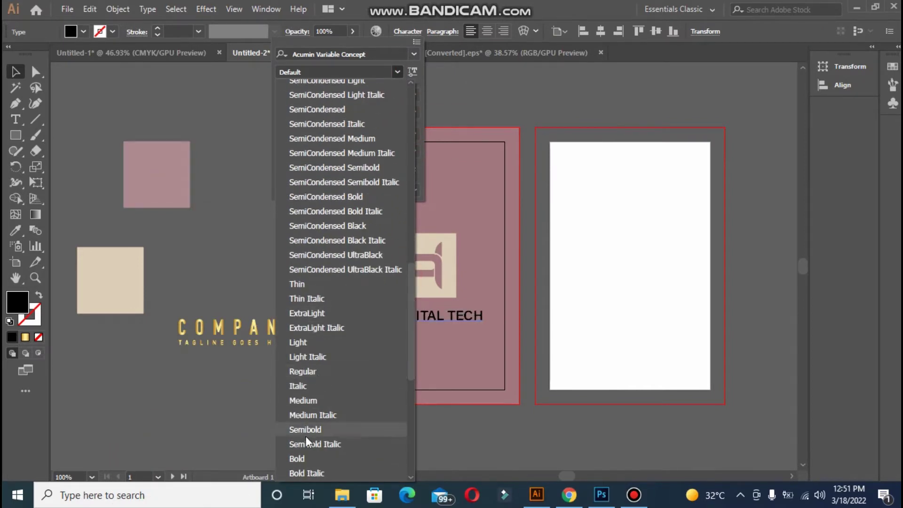
left_click(305, 459)
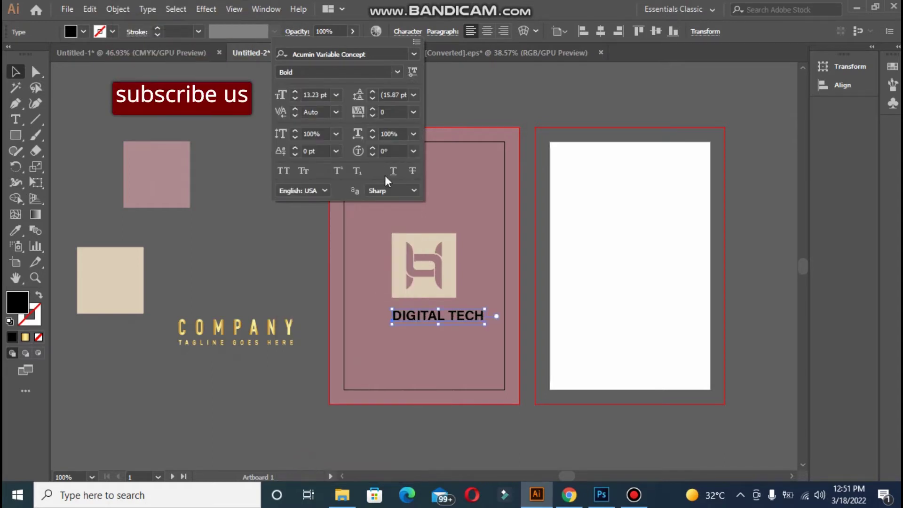
left_click(373, 115)
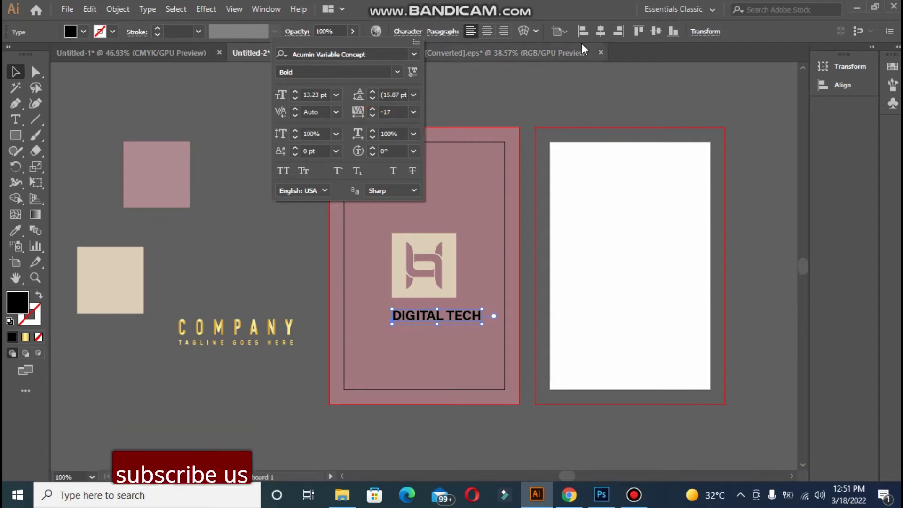
left_click(601, 31)
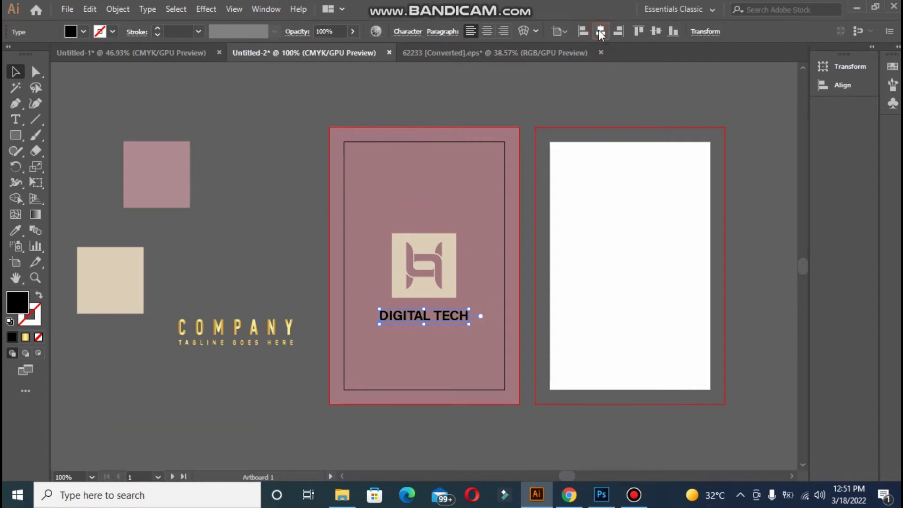
key("Up")
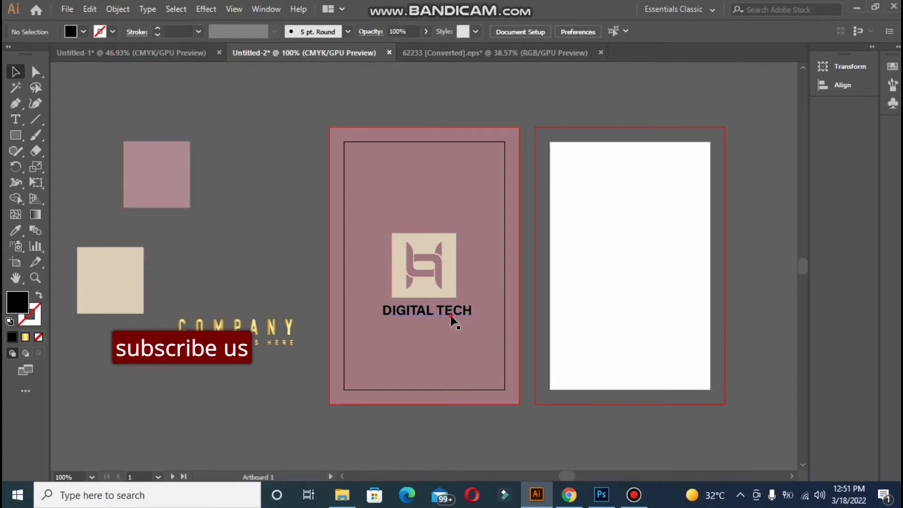
Recolour the DIGITAL TECH text beige by sampling the beige square
left_click(454, 314)
left_click(15, 230)
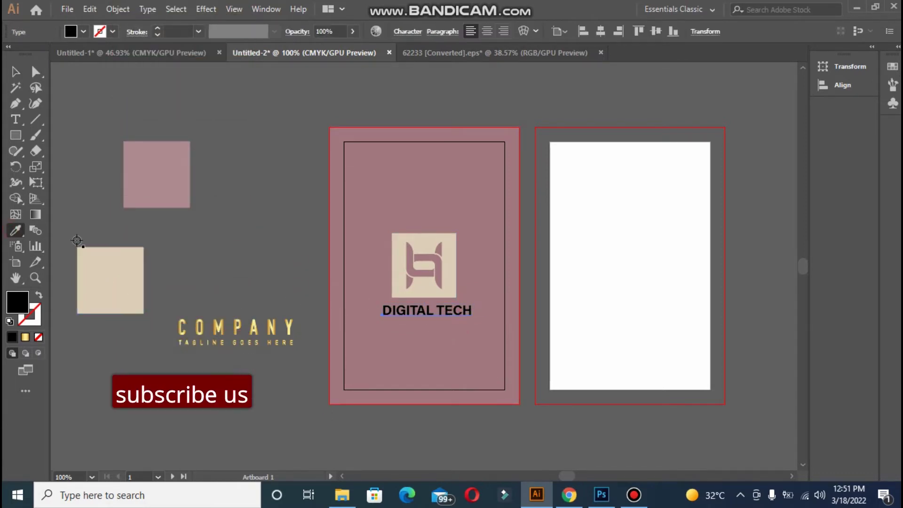
left_click(86, 258)
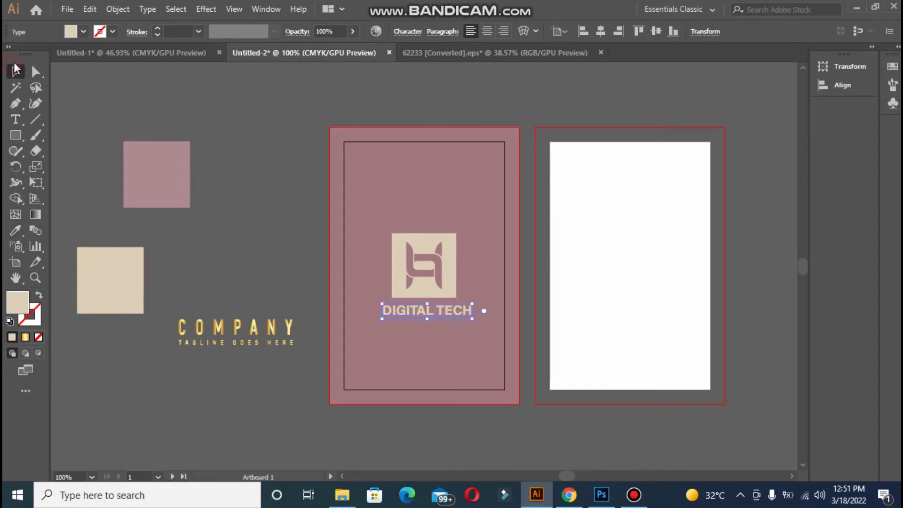
Give the logo square the pink square's colour as a 6 pt stroke
left_click(433, 240)
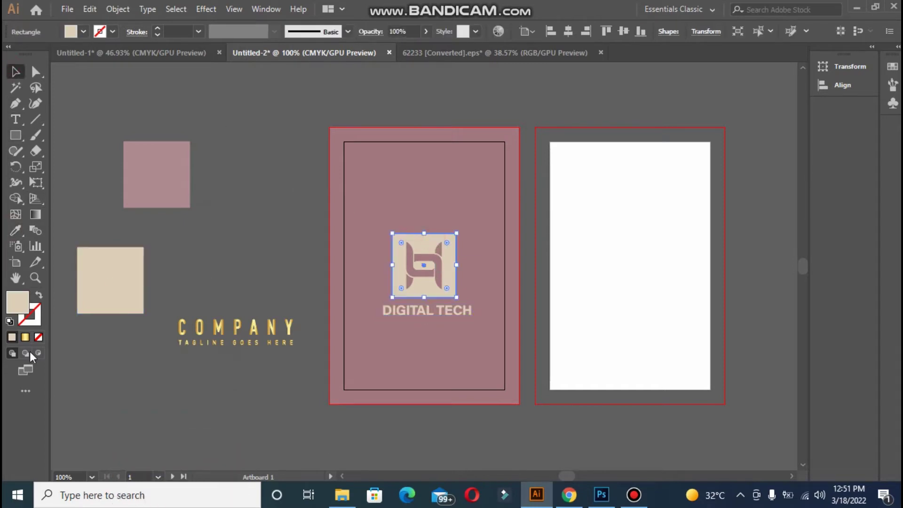
left_click(34, 321)
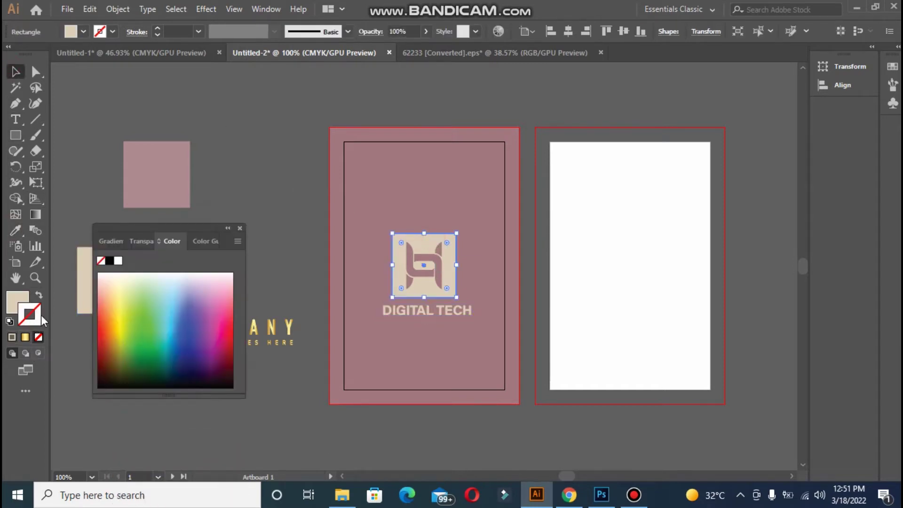
left_click(11, 231)
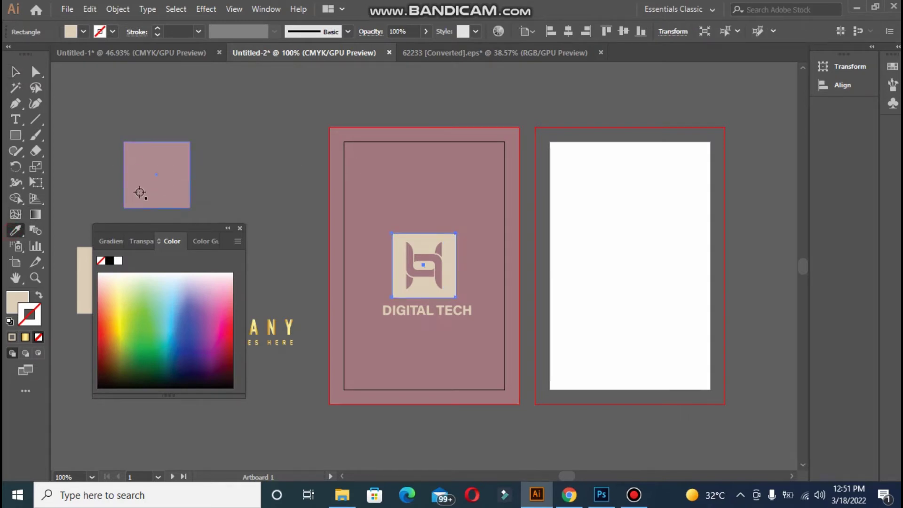
left_click(183, 182)
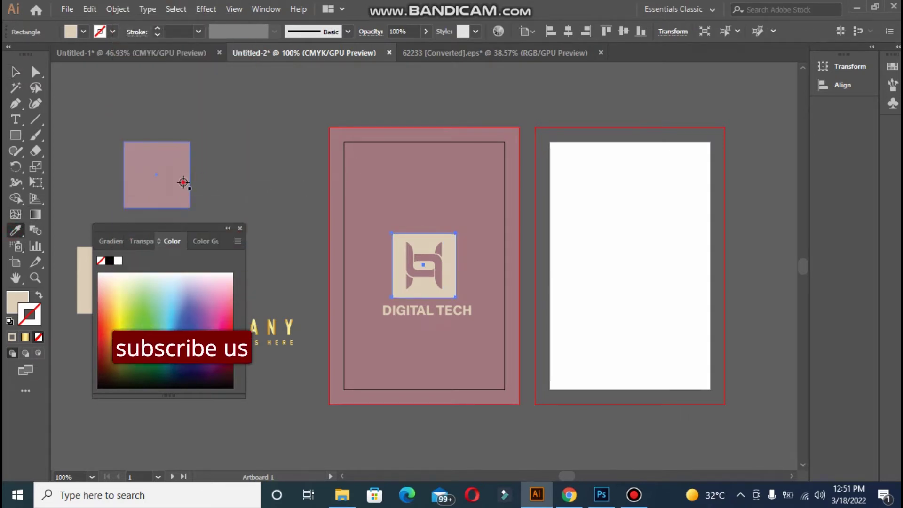
left_click(39, 295)
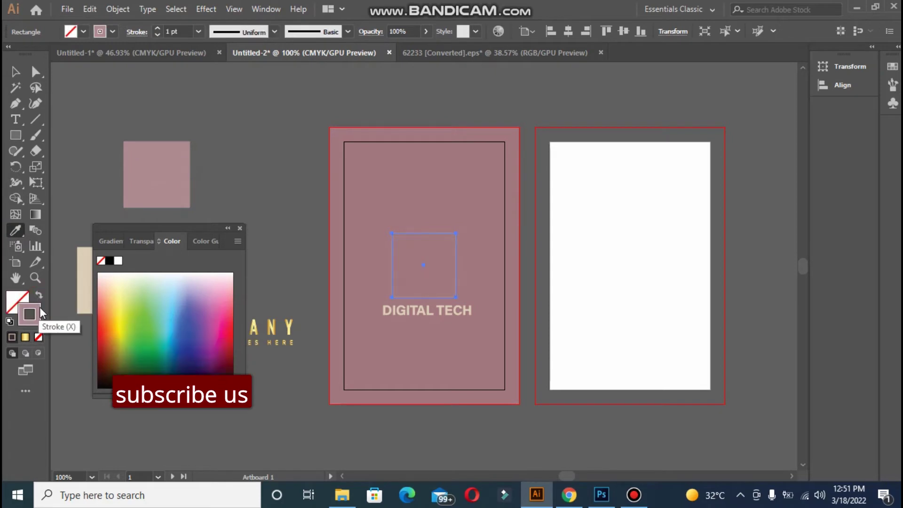
left_click(158, 29)
left_click(158, 29)
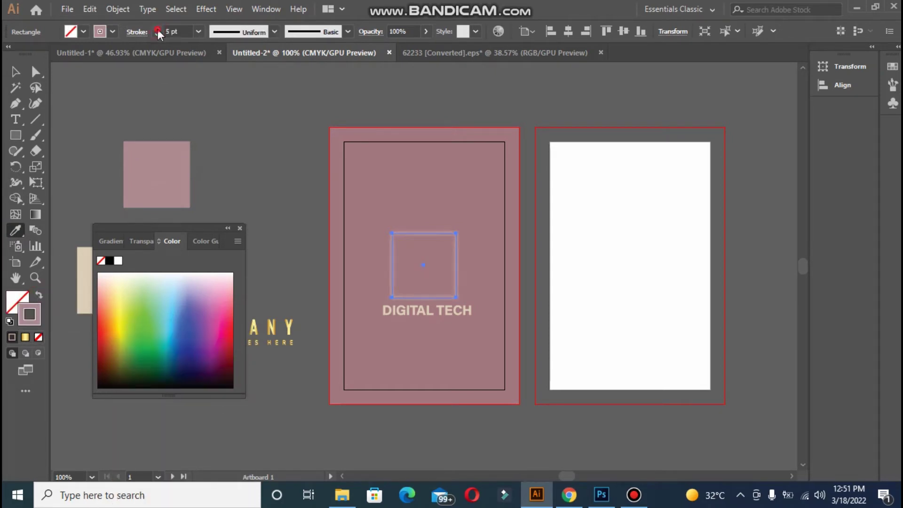
left_click(159, 31)
left_click(16, 72)
left_click(139, 107)
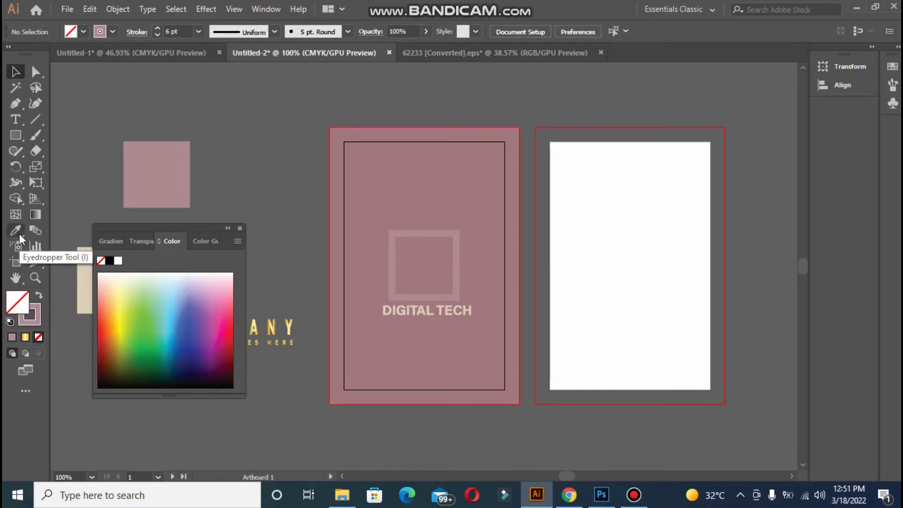
Fill the outlined logo square with the beige colour from the rectangle
left_click(83, 271)
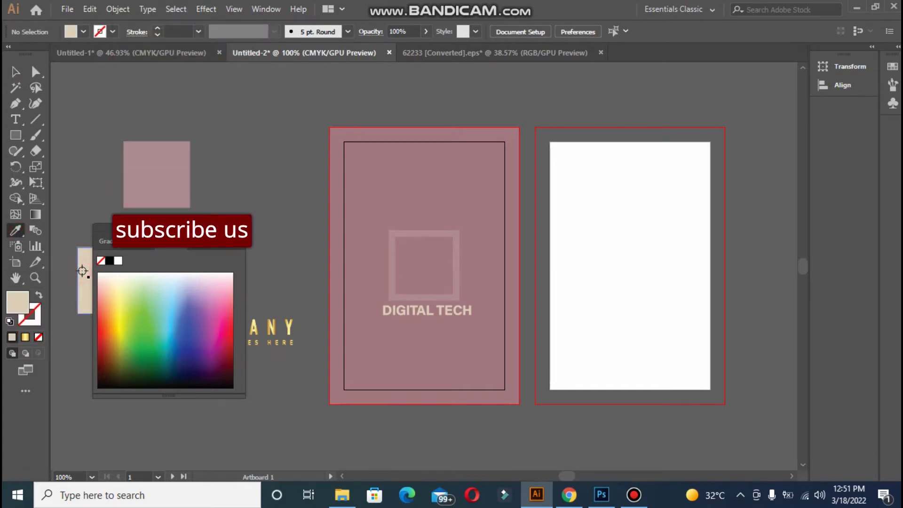
left_click(454, 240)
left_click(14, 231)
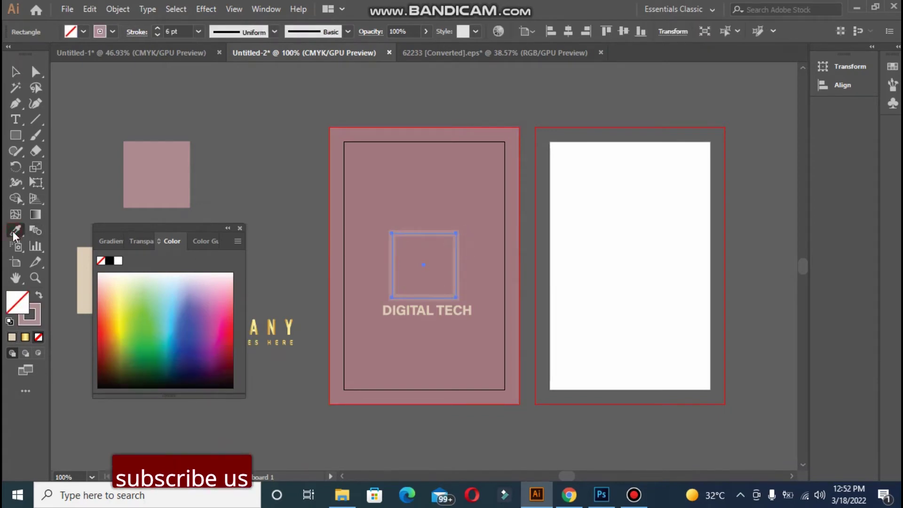
left_click(82, 261)
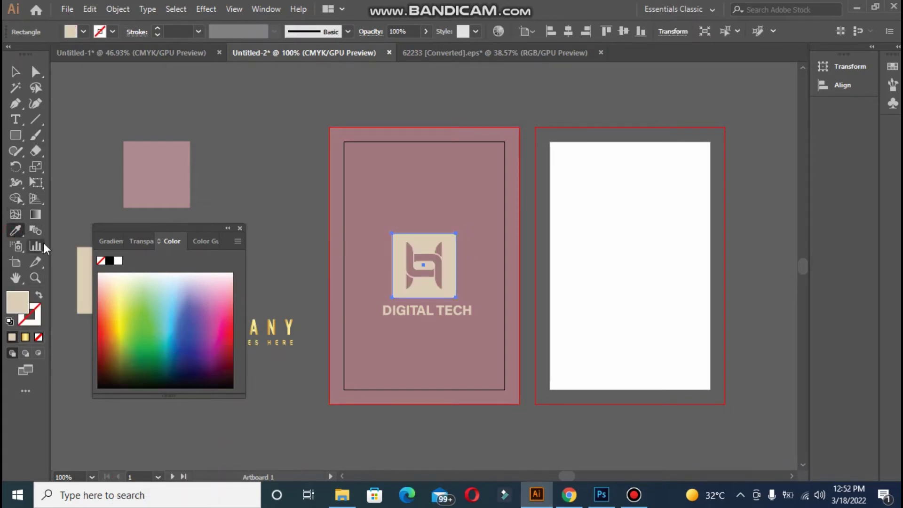
left_click(14, 73)
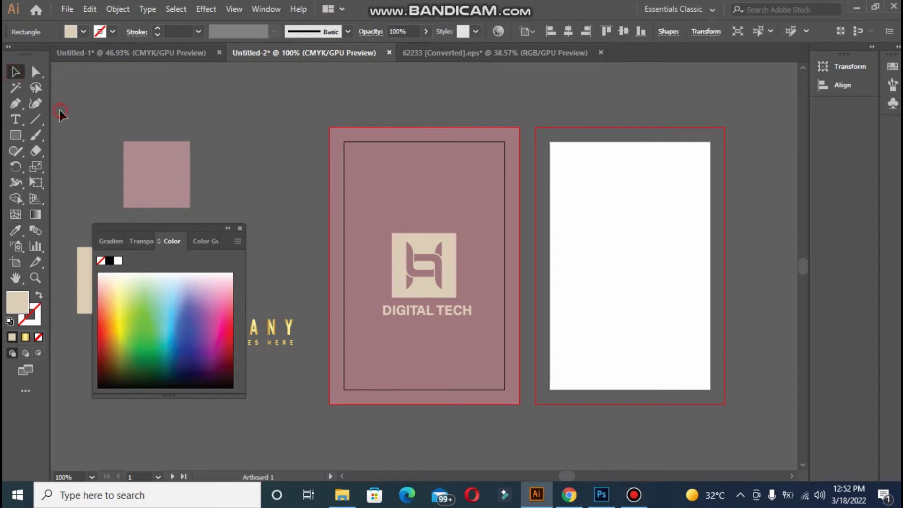
Restore the logo square's solid stroke and beige fill by resampling the swatch colours
left_click(433, 237)
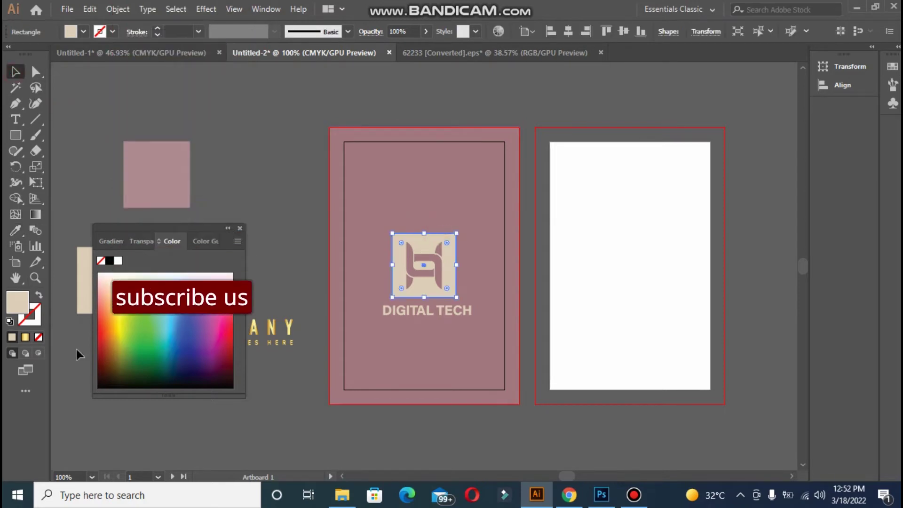
left_click(37, 317)
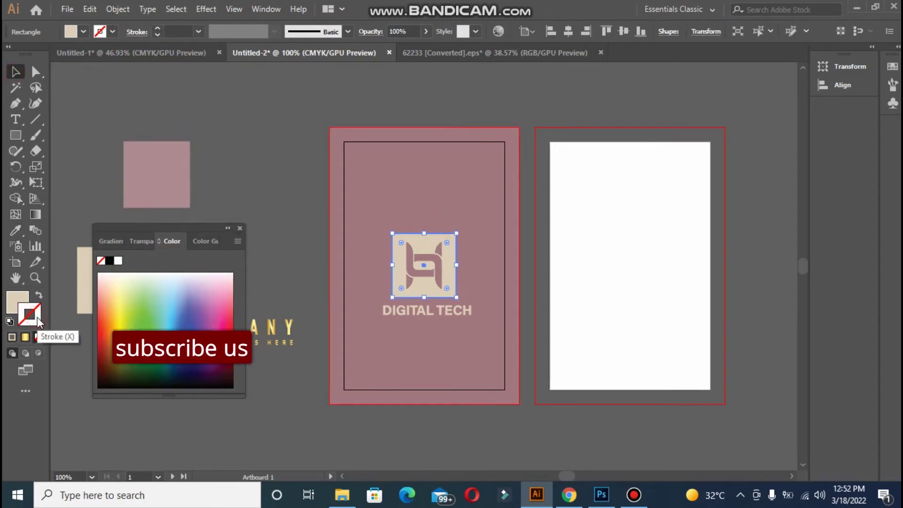
left_click(12, 337)
left_click(16, 230)
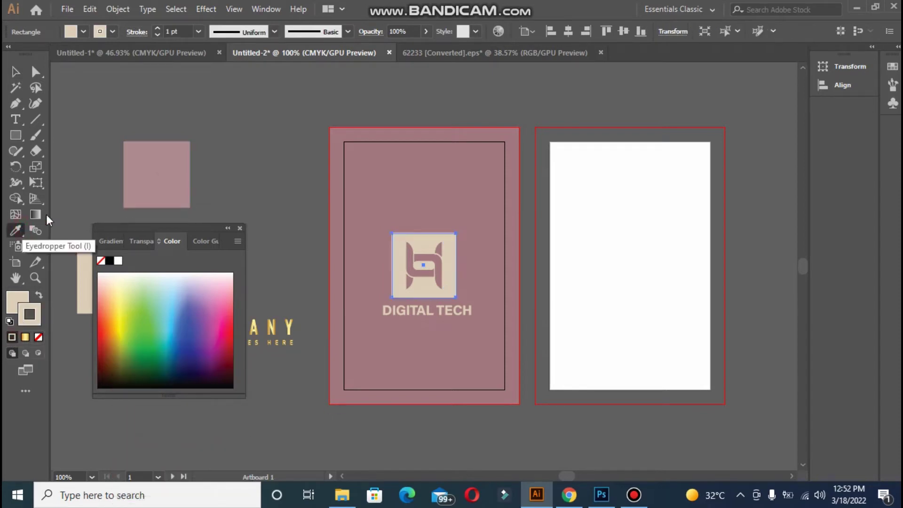
left_click(158, 194)
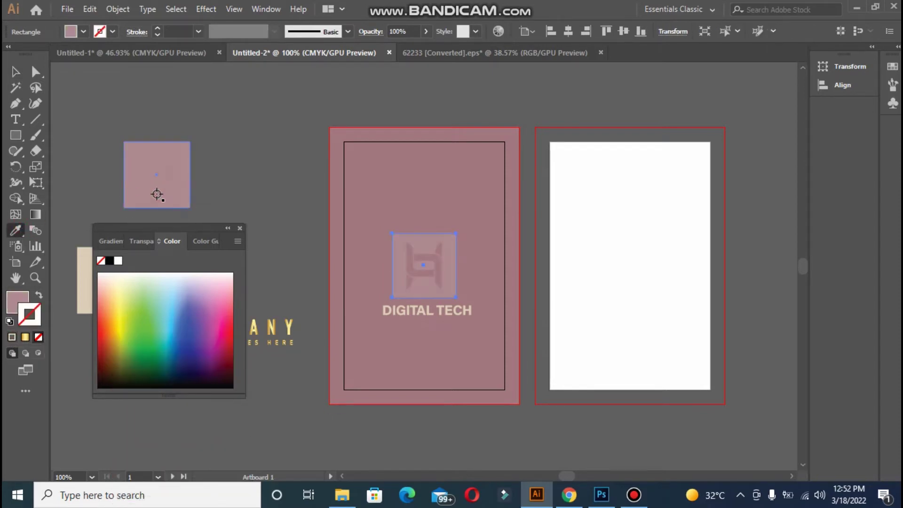
left_click(80, 287)
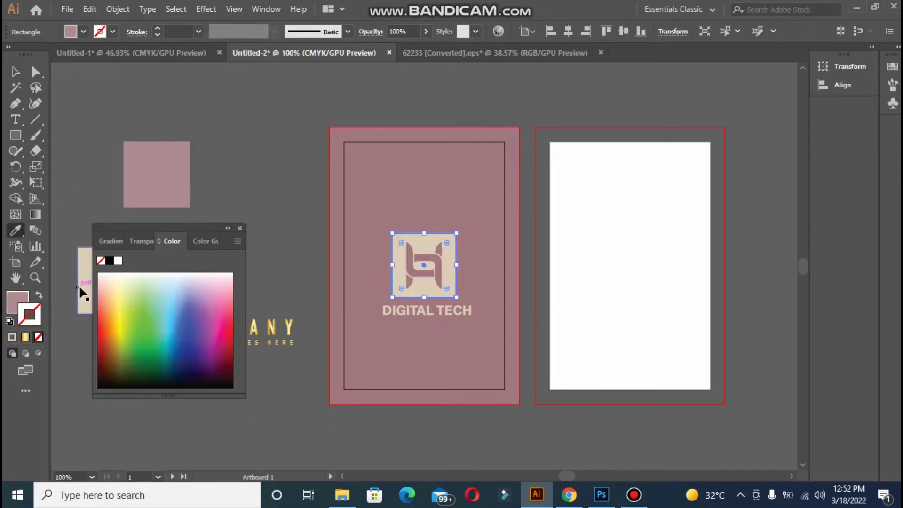
left_click(15, 73)
left_click(80, 88)
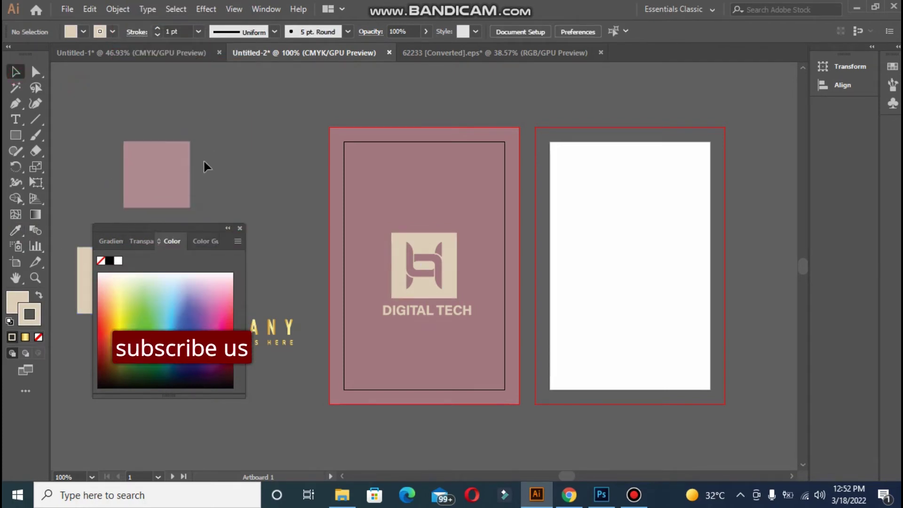
key("m")
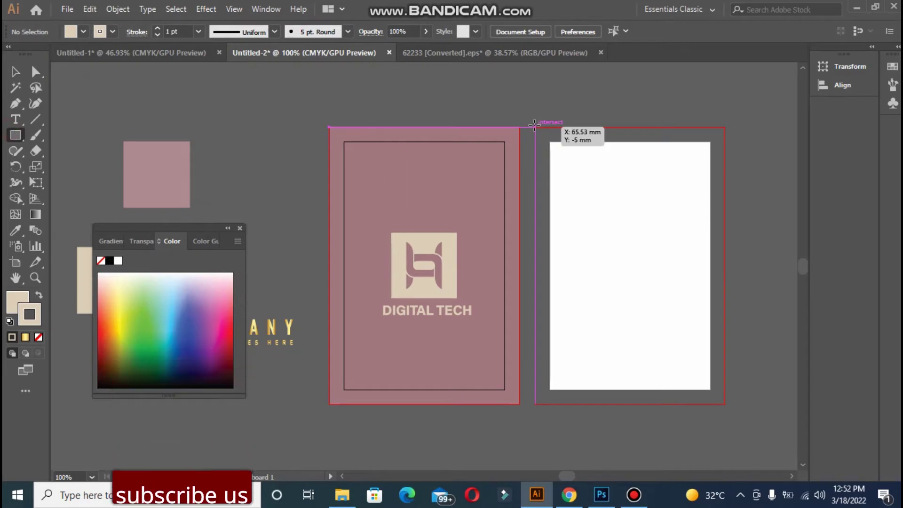
Draw a beige rectangle over the right artboard, stretched to its bottom and left bleed edges, then deselect it
left_click_drag(538, 127, 726, 387)
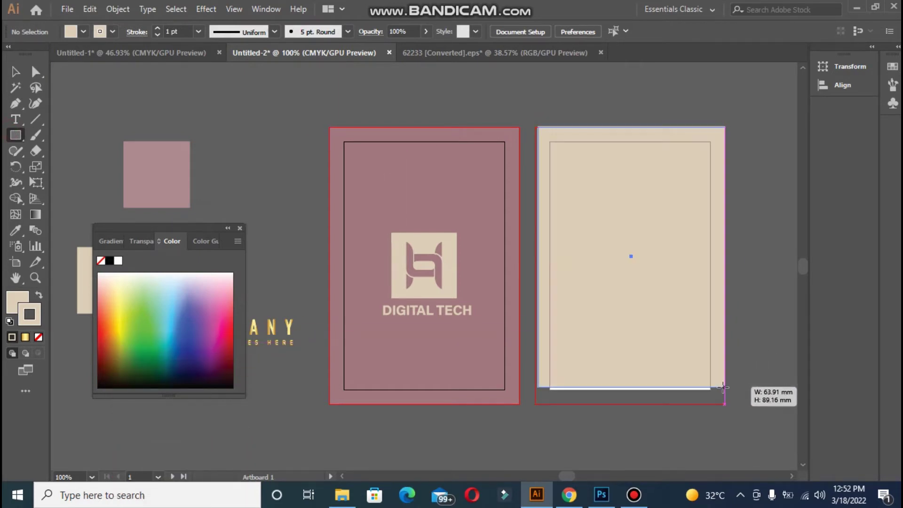
left_click_drag(631, 387, 631, 403)
left_click_drag(539, 265, 538, 268)
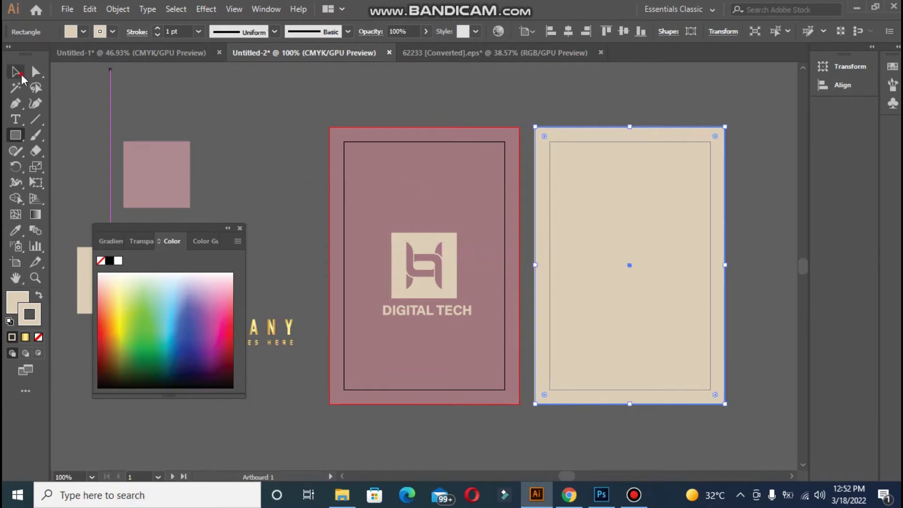
left_click(16, 73)
left_click(208, 112)
left_click(583, 172)
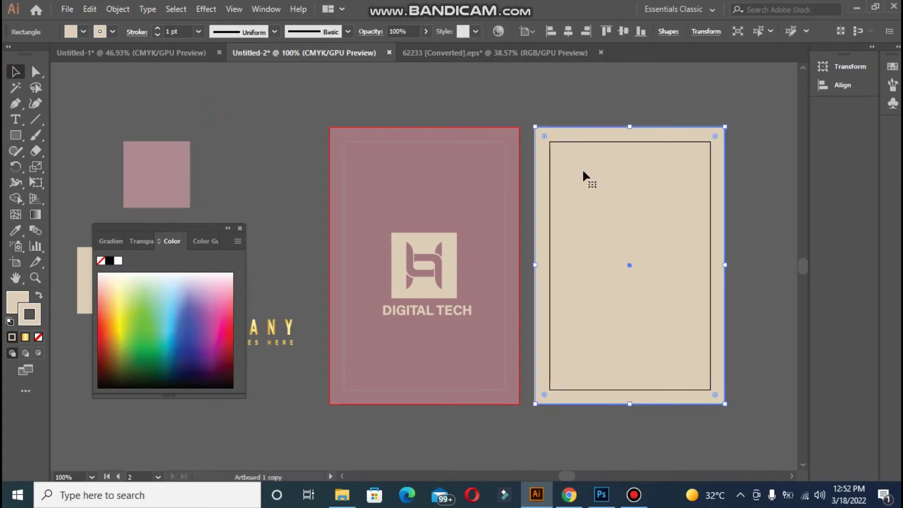
key("ctrl+2")
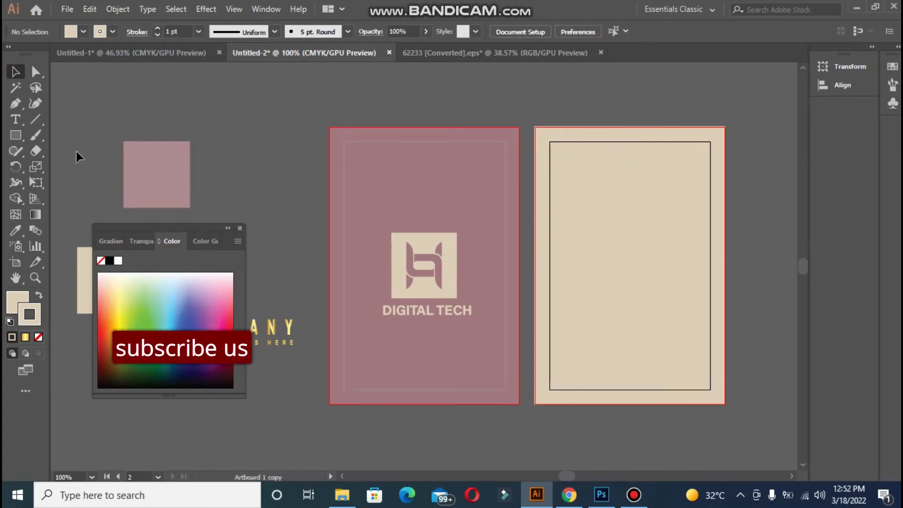
left_click(18, 119)
Type the cardholder's name in capitals near the top of the back card
left_click(605, 161)
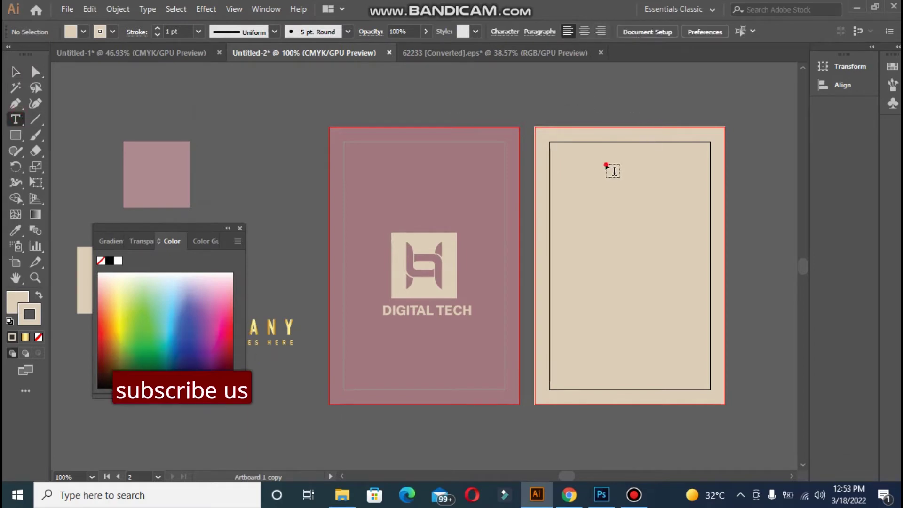
key("BackSpace")
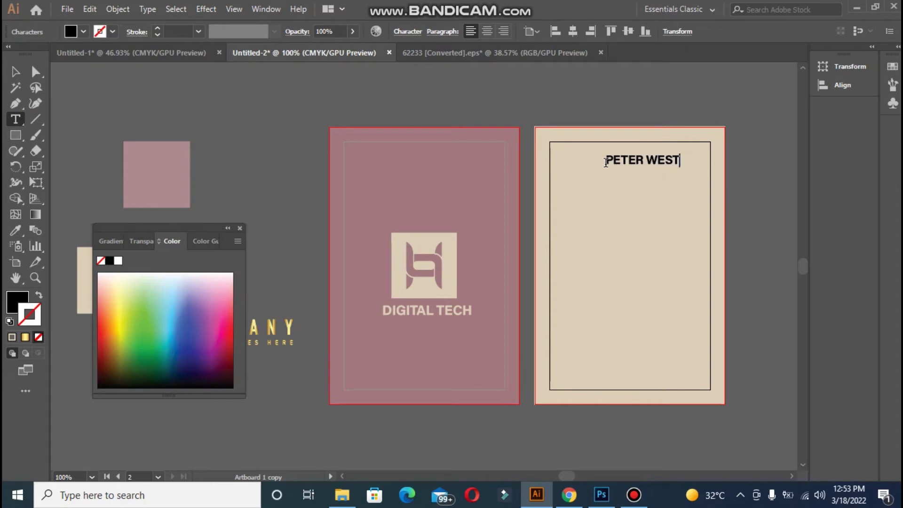
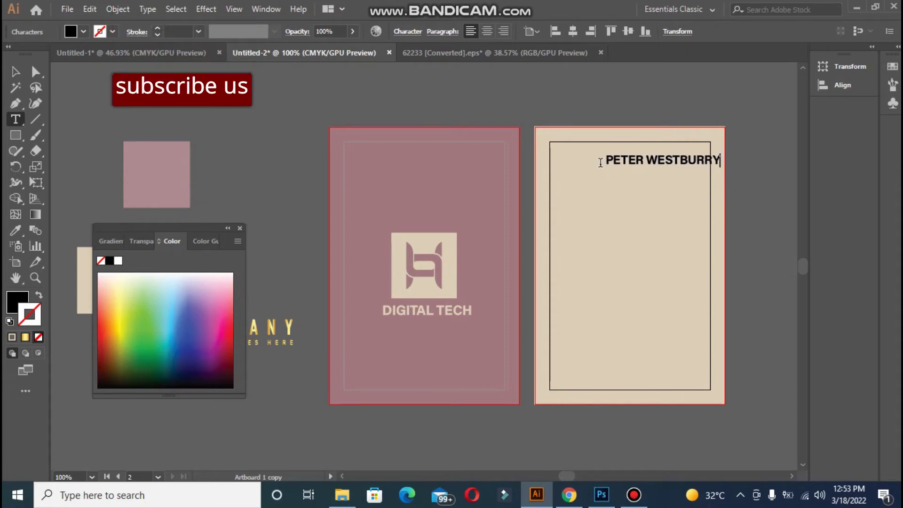
type("Y")
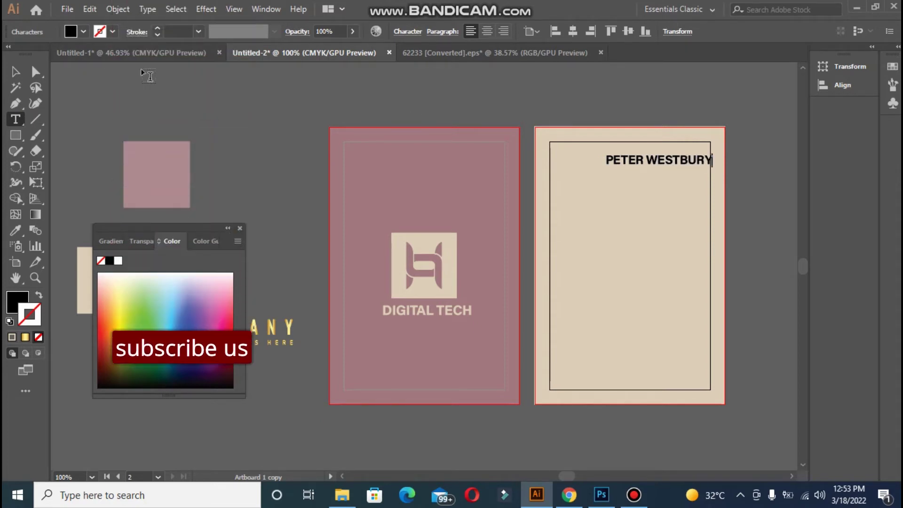
key("ctrl+a")
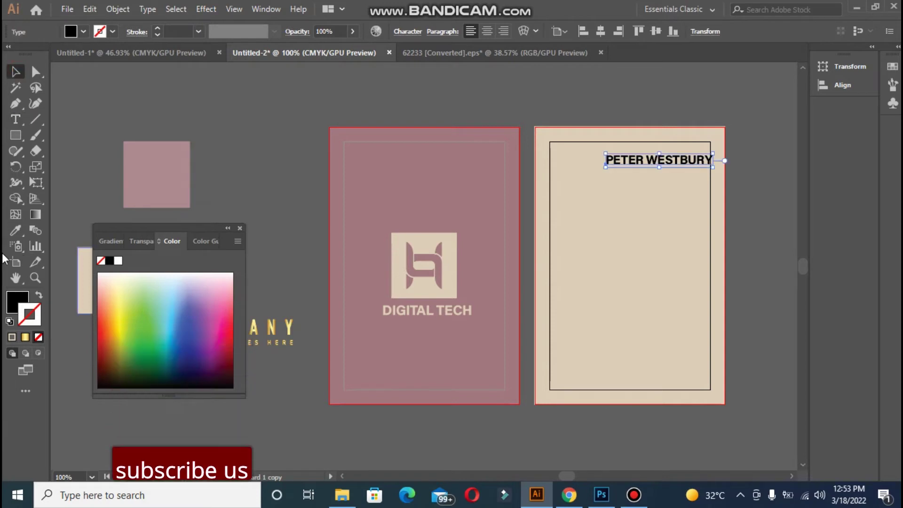
Give the name the front card's mauve colour and centre it horizontally with the background as key object
left_click(16, 231)
left_click(386, 178)
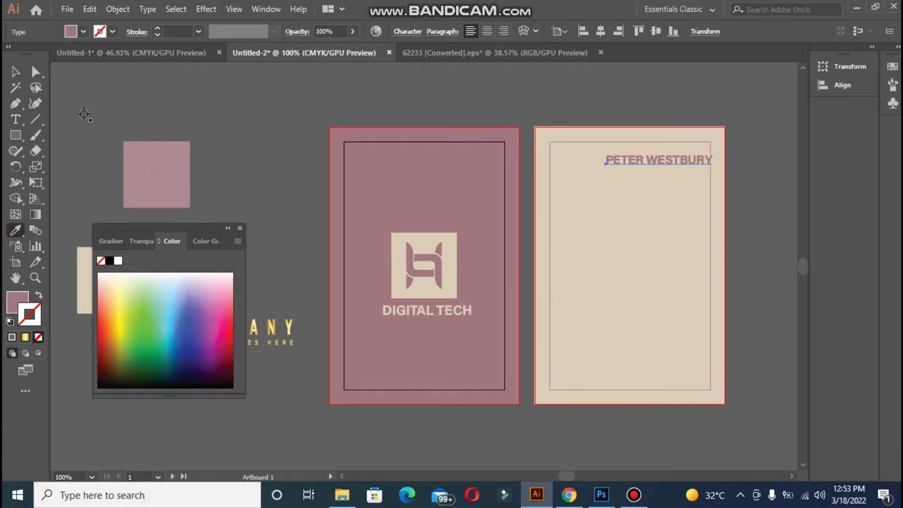
left_click(16, 72)
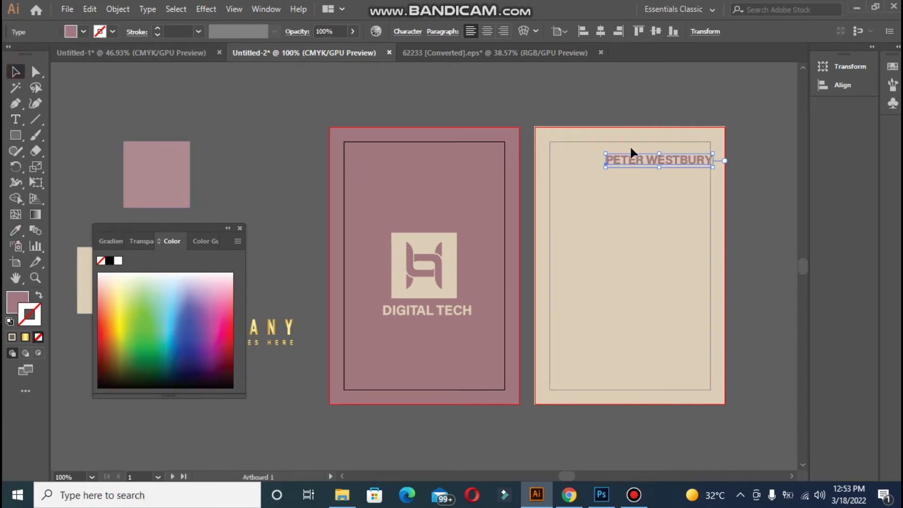
left_click(596, 33)
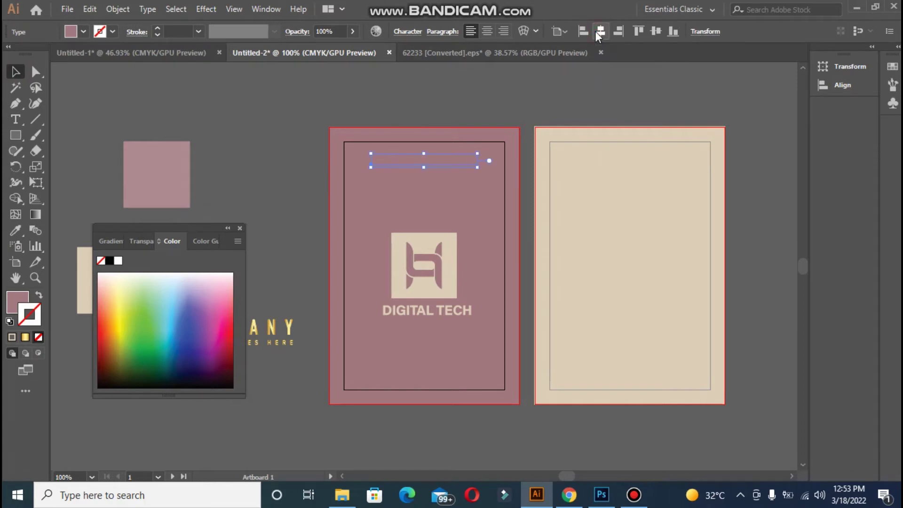
key("ctrl+z")
left_click(591, 137)
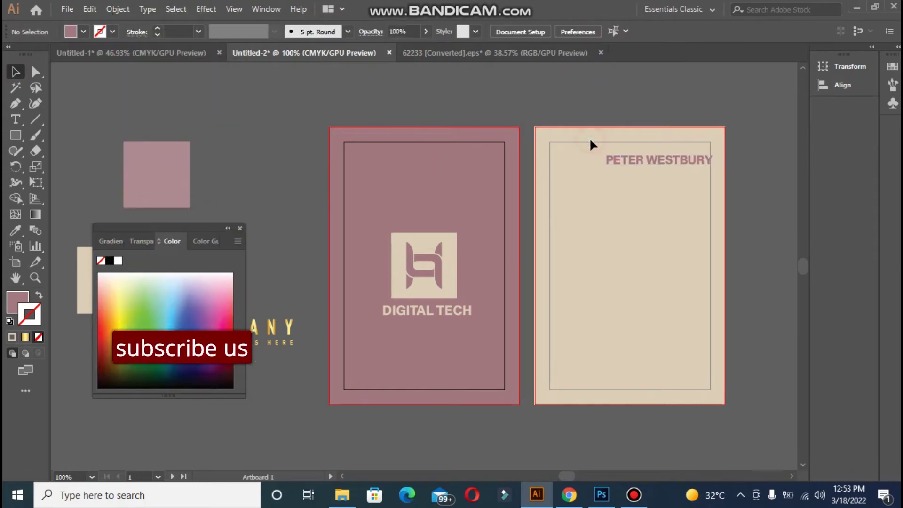
left_click(591, 142)
left_click(625, 163, "shift")
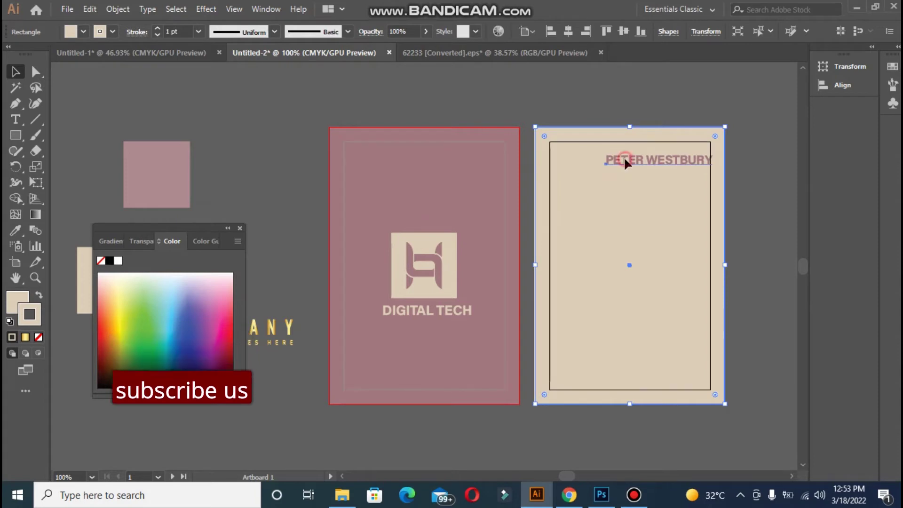
left_click(600, 129)
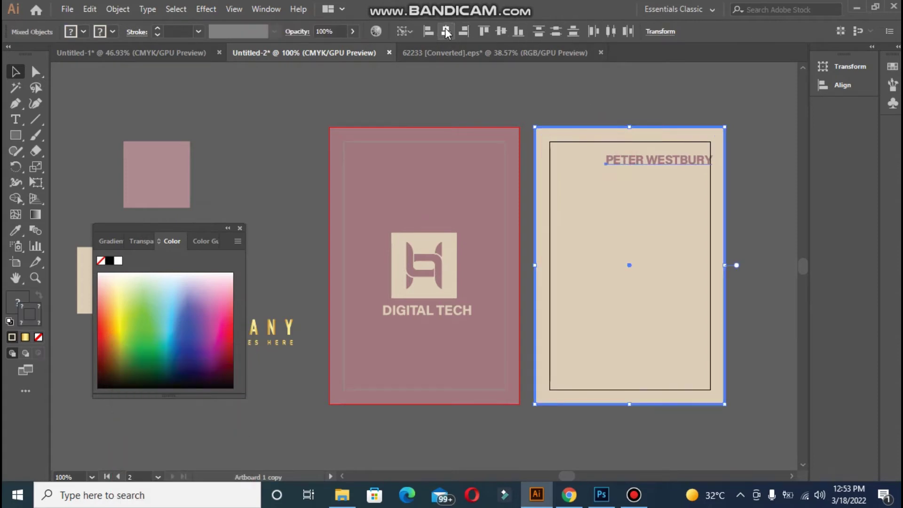
left_click(508, 89)
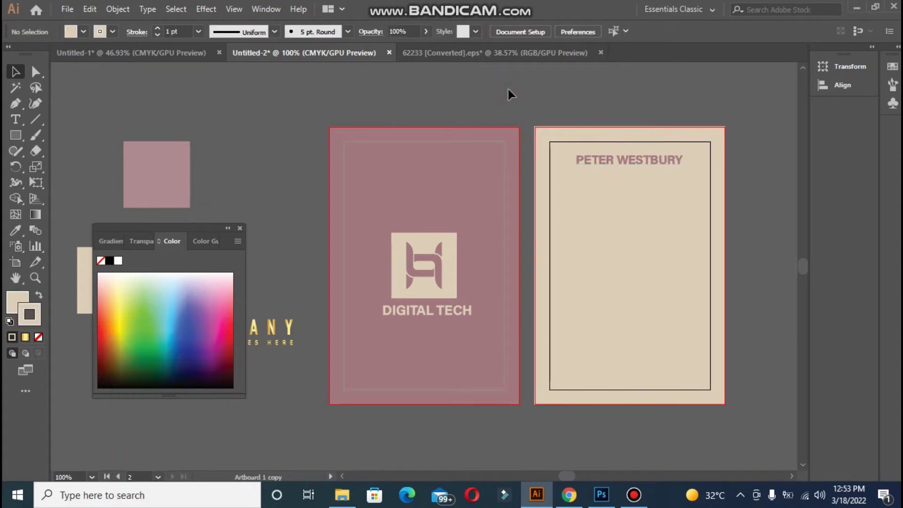
key("ctrl+plus")
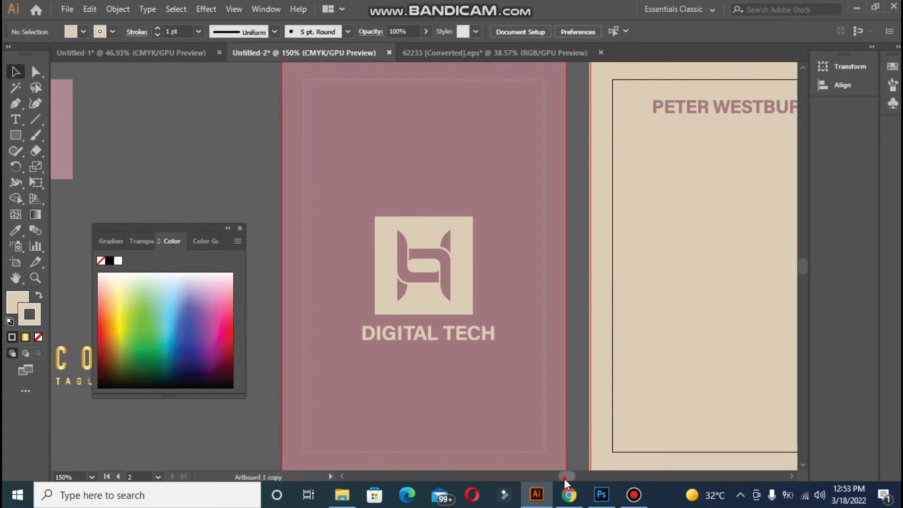
Shrink the name heading and set its font size to 12 pt
left_click_drag(564, 478, 568, 478)
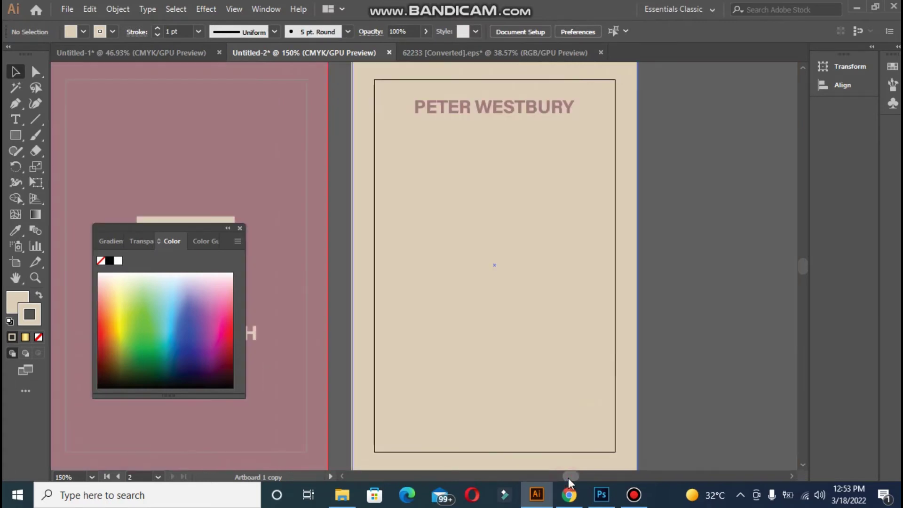
left_click(451, 112)
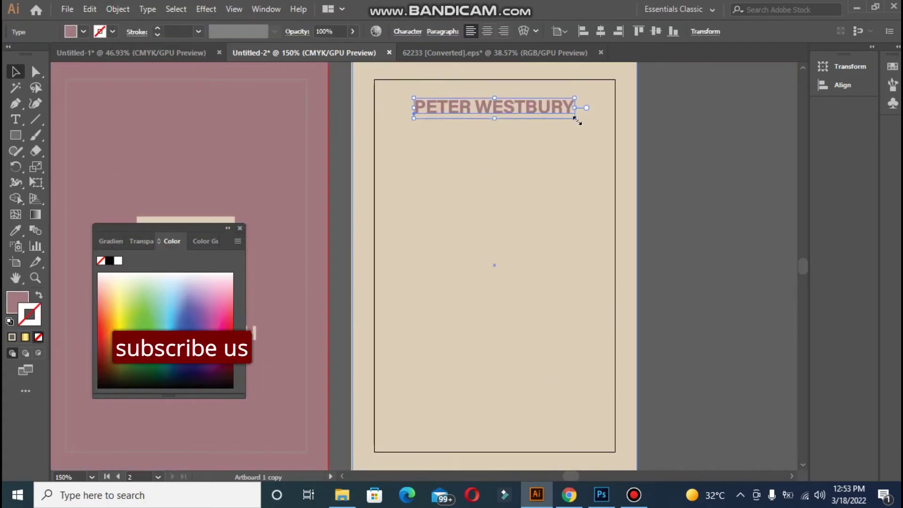
left_click_drag(574, 118, 560, 117)
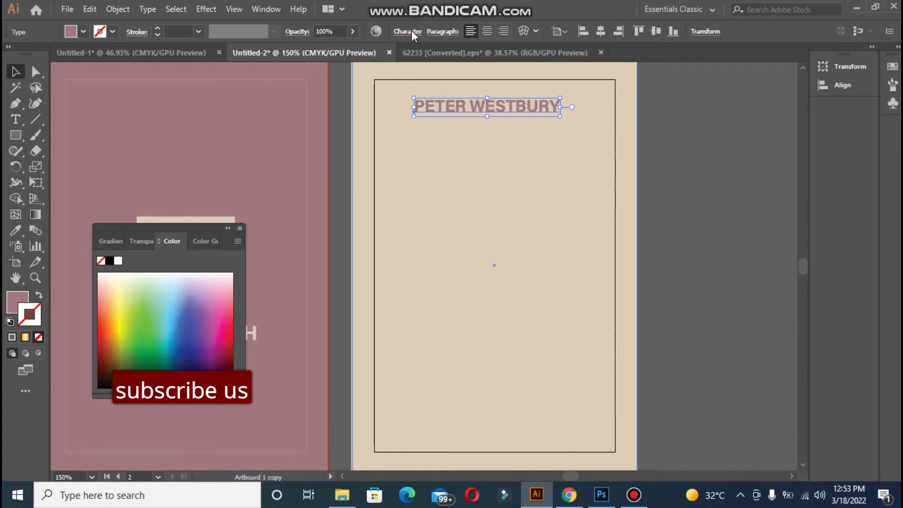
left_click(409, 32)
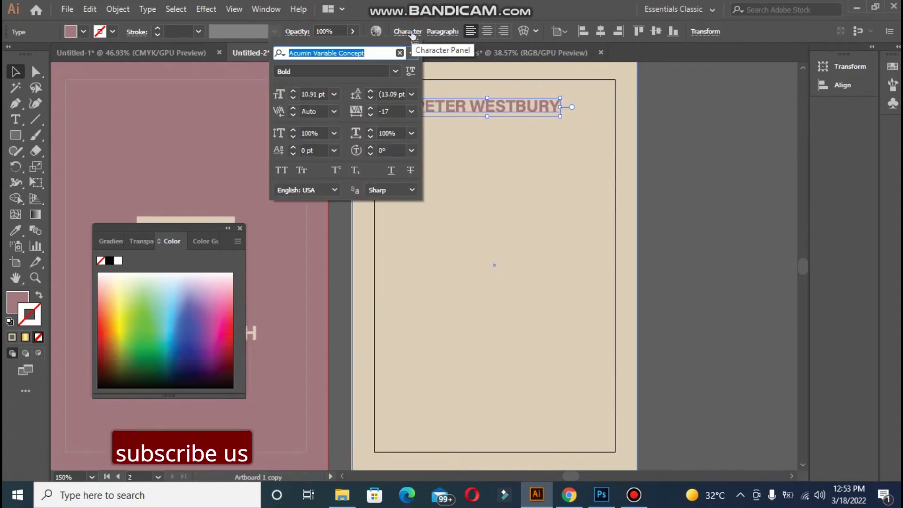
left_click(292, 94)
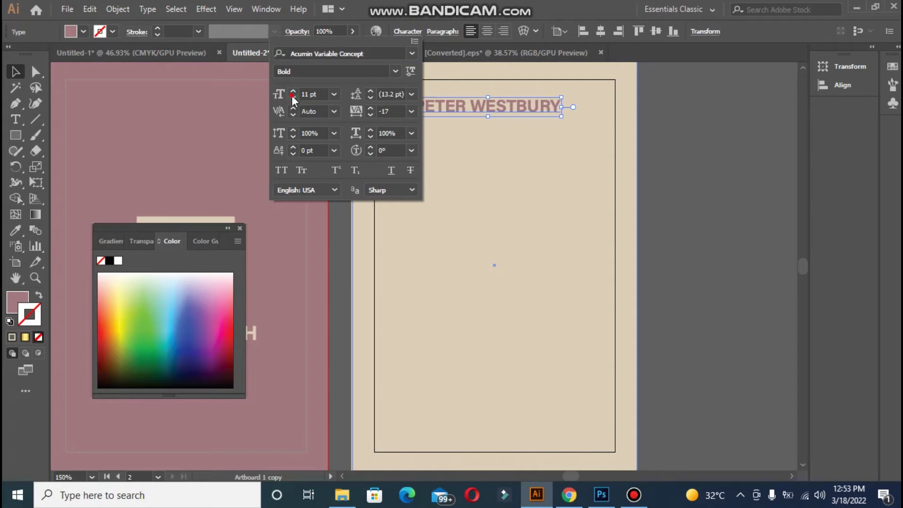
left_click(293, 91)
left_click(293, 92)
Fill the name with dark mauve 63494F and remove its outline stroke
double_click(18, 299)
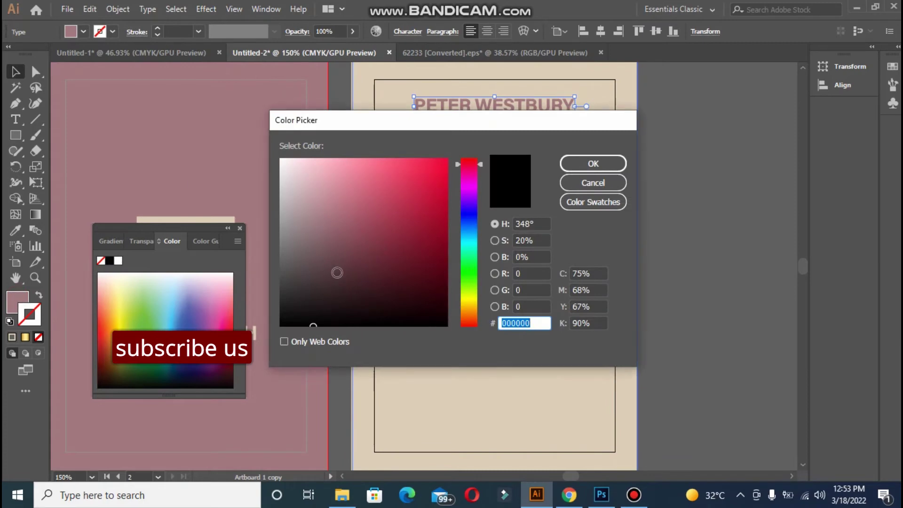
left_click(337, 273)
left_click(324, 260)
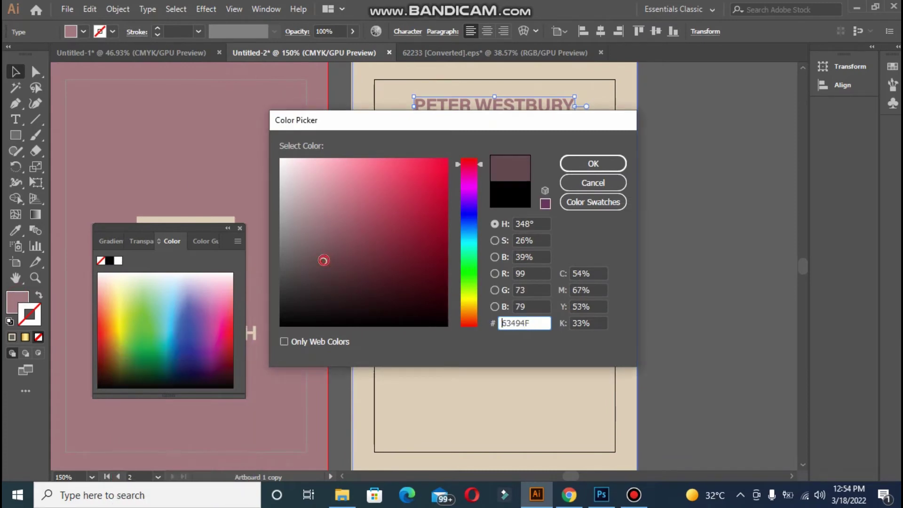
left_click(592, 163)
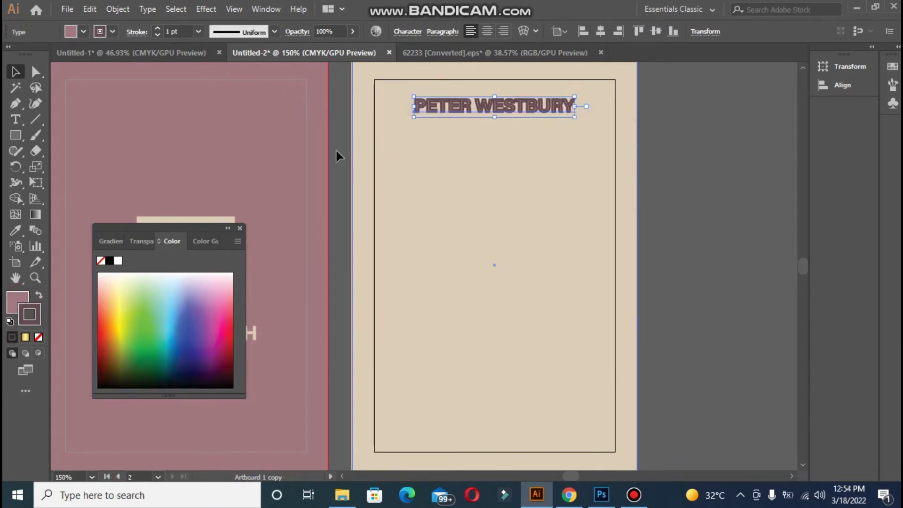
left_click(38, 337)
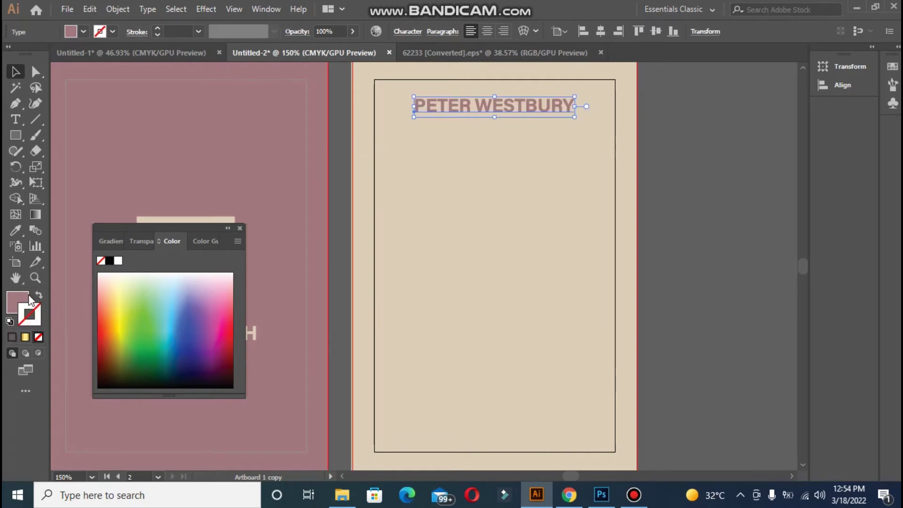
Change the name's fill to the deeper mauve 965E6B and deselect it
double_click(14, 300)
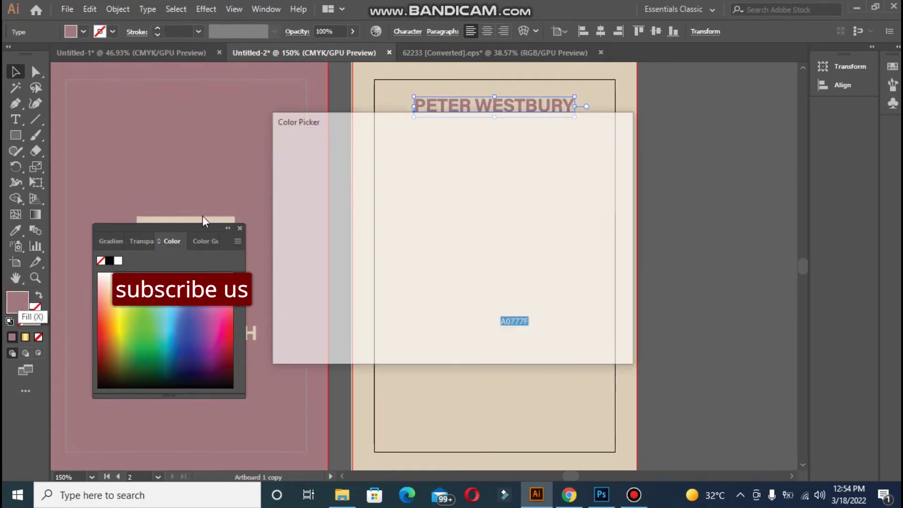
left_click(344, 227)
left_click(591, 165)
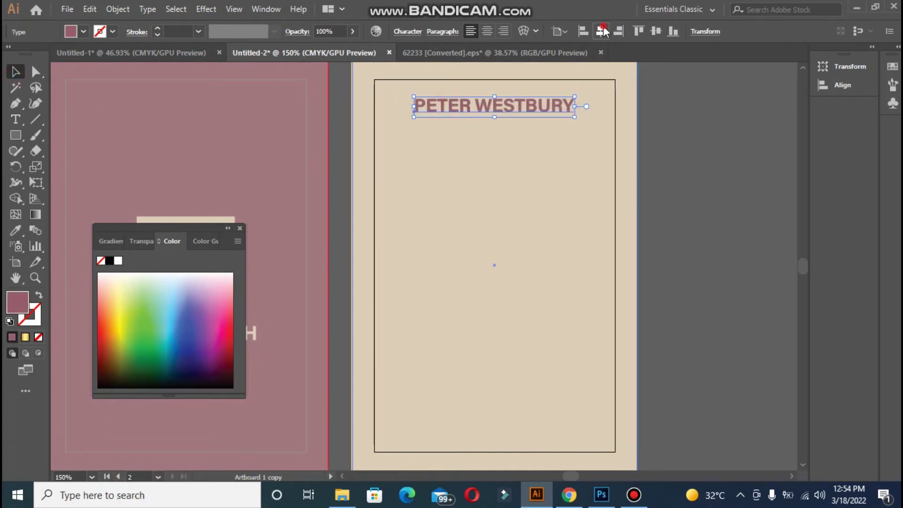
left_click(681, 123)
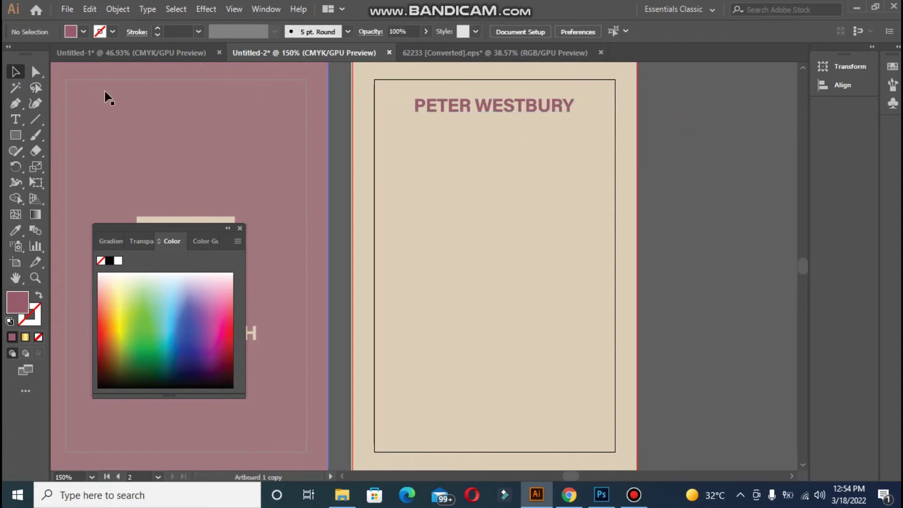
left_click(7, 119)
Type CREATIVE DESIGNER and move it, scaled down, under the name on the beige card
left_click(162, 147)
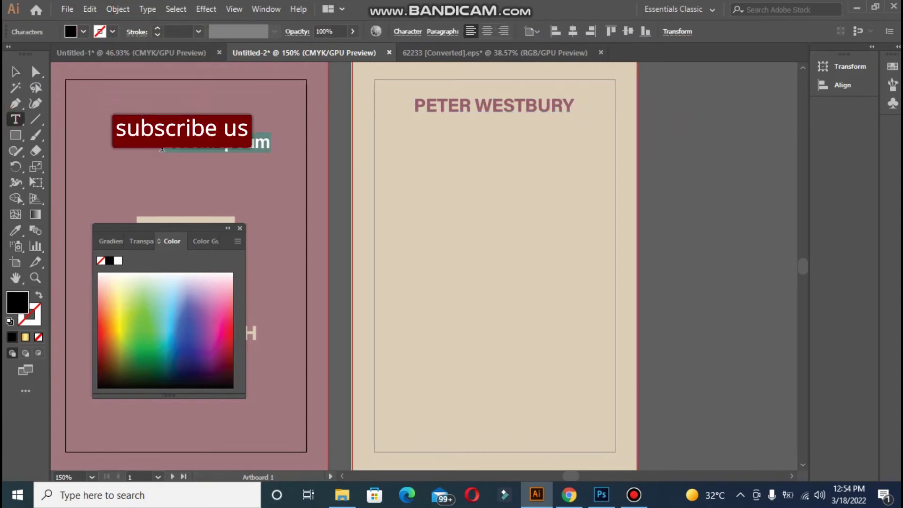
key("BackSpace")
type("CREAT")
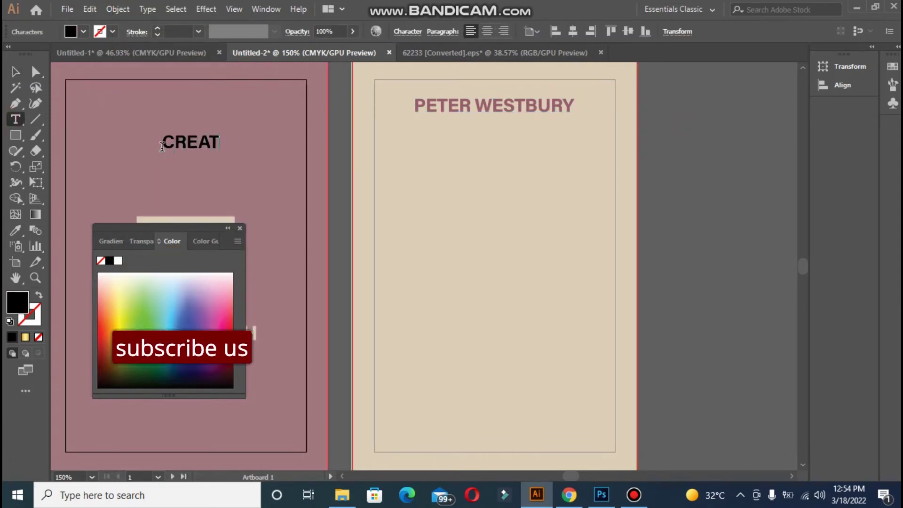
type("IVE DESIGNER")
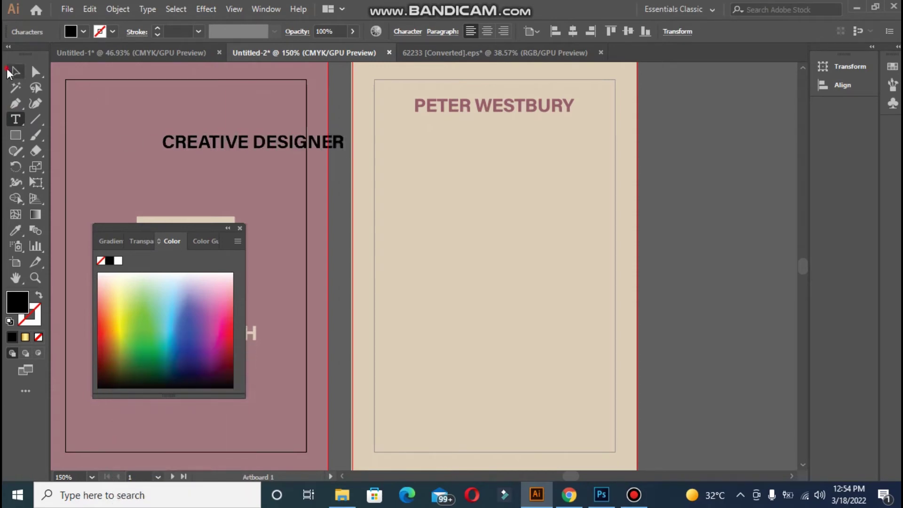
left_click(9, 72)
left_click_drag(190, 138, 439, 125)
left_click_drag(590, 136, 535, 130)
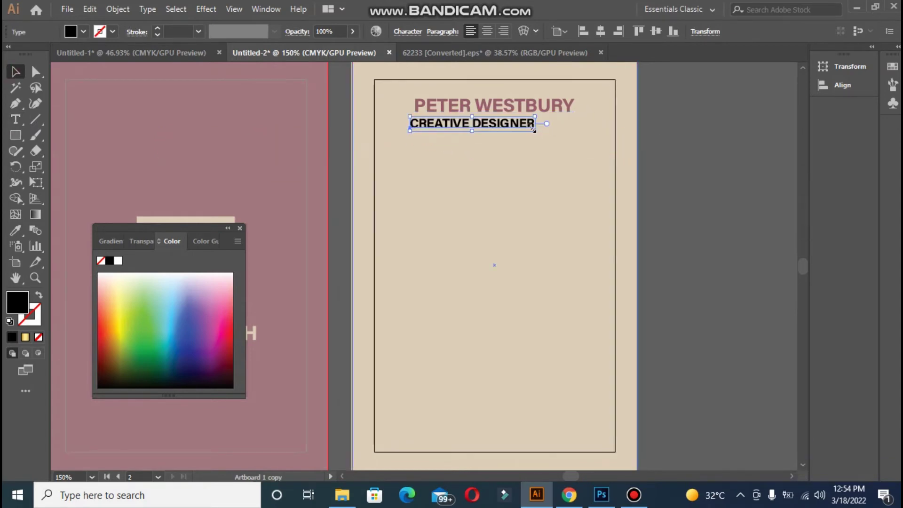
Set the title to 9 pt Light with wider letter spacing
left_click(407, 31)
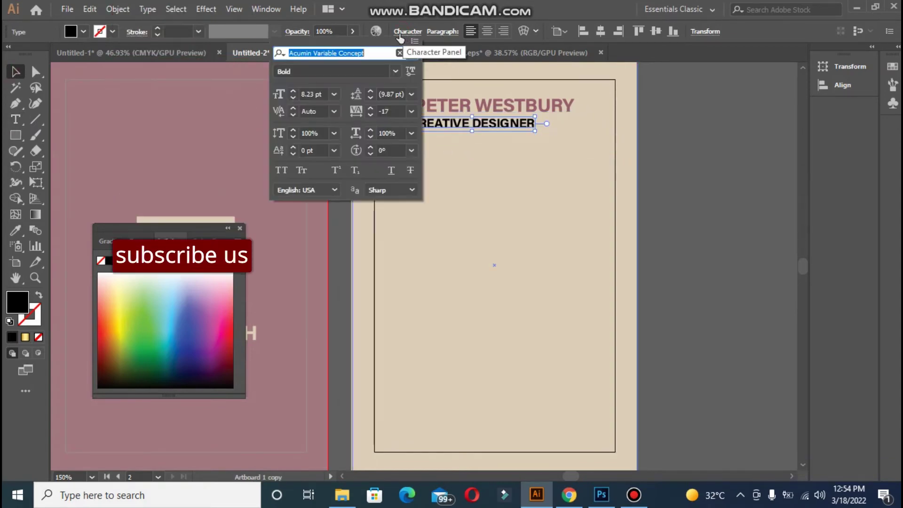
left_click(292, 91)
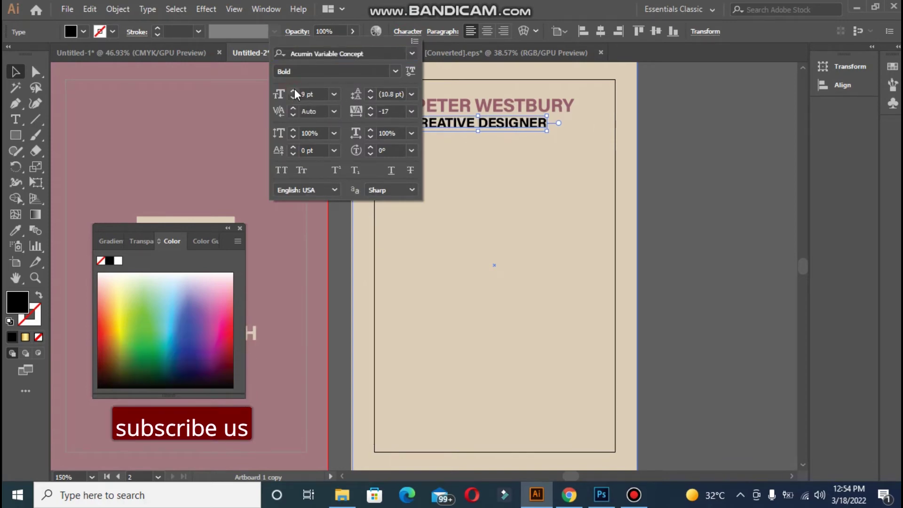
left_click(396, 71)
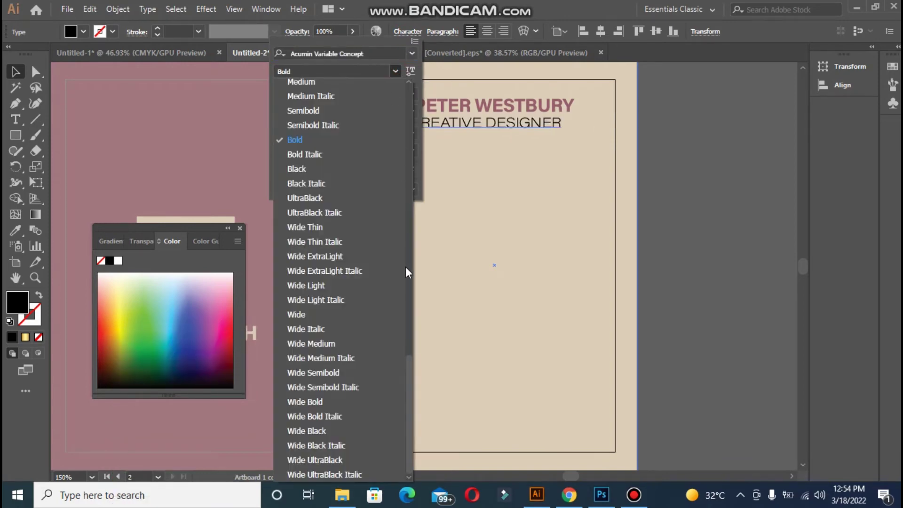
left_click_drag(405, 363, 411, 266)
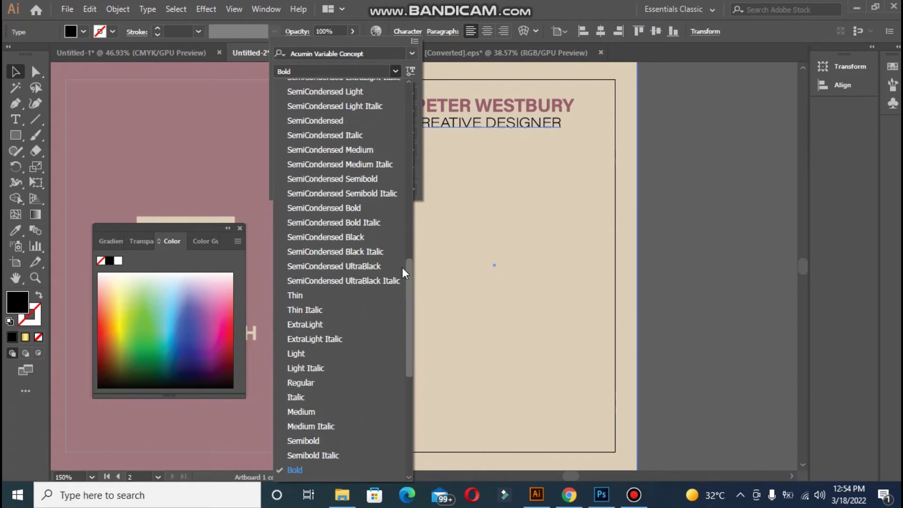
left_click(307, 352)
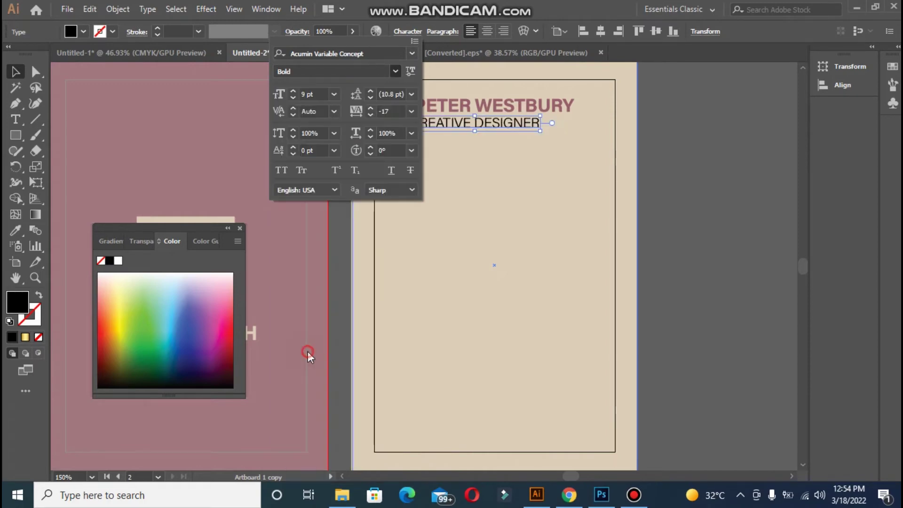
left_click(370, 114)
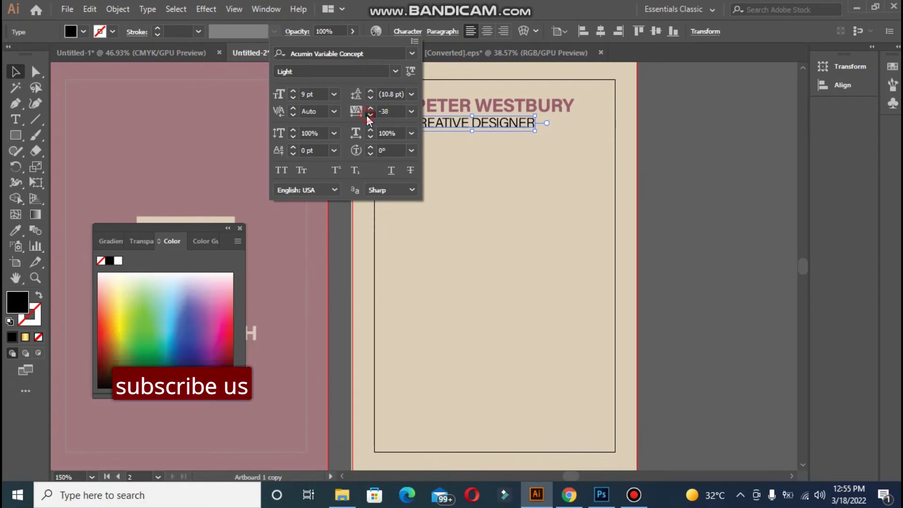
left_click(414, 238)
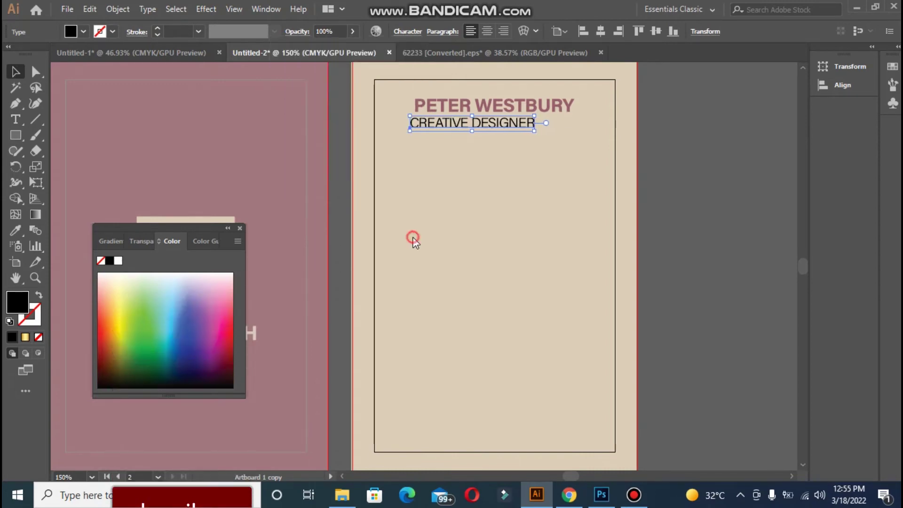
Left-align the name and title lines with each other
left_click(431, 108)
left_click(428, 123, "shift")
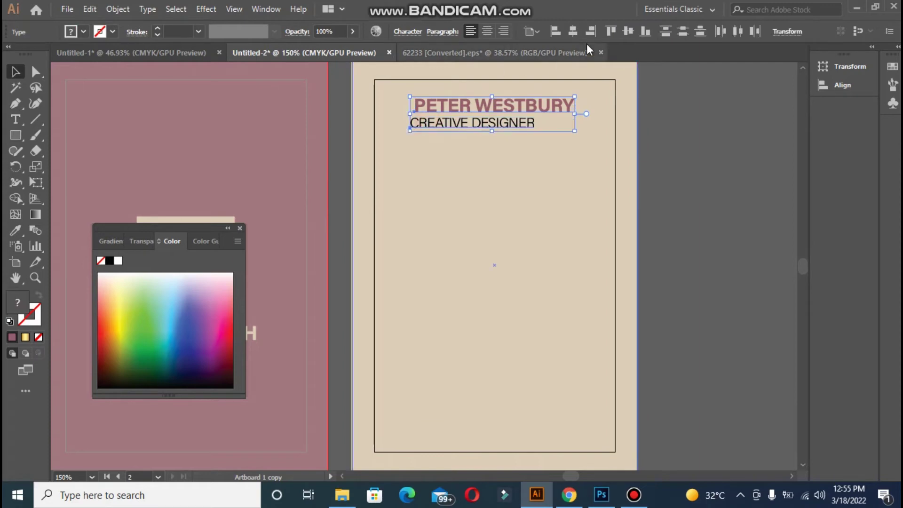
left_click(550, 34)
Nudge both text lines slightly to the right
key("Right")
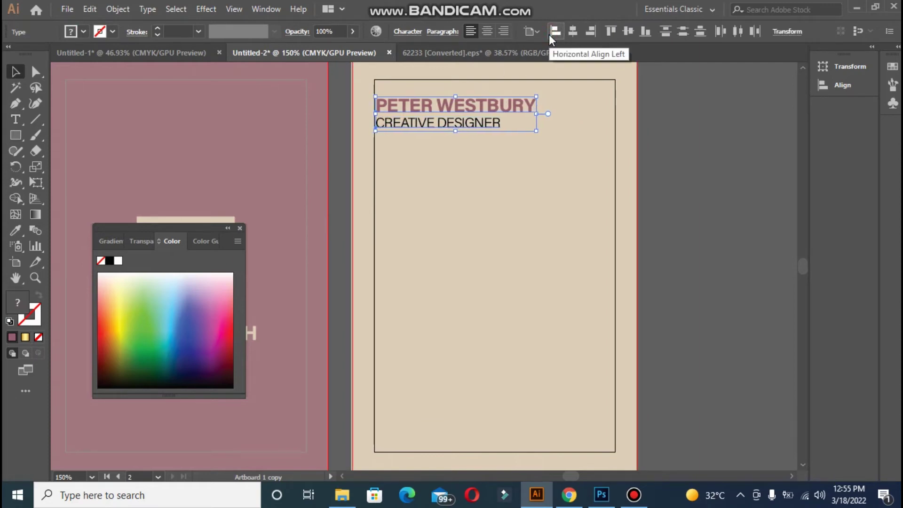
key("Right")
key("Right")
key("Right")
key("Right")
key("Right")
key("Right")
key("Right")
key("Right")
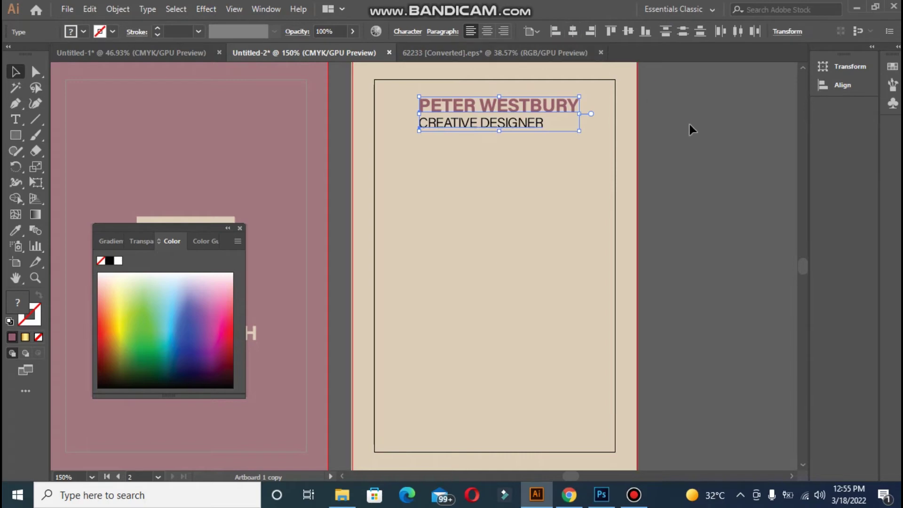
left_click(529, 138)
Centre the name horizontally and nudge the title left and up beneath it
left_click(497, 109)
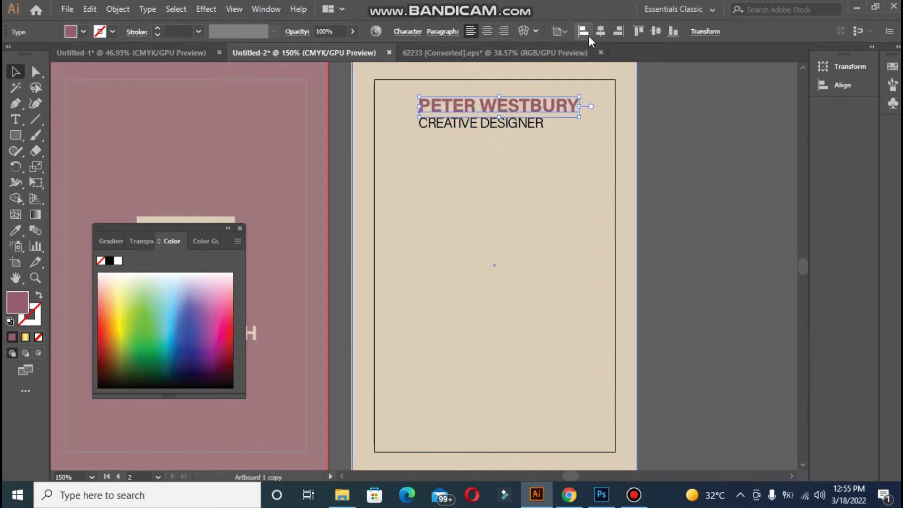
left_click(601, 31)
left_click(527, 123)
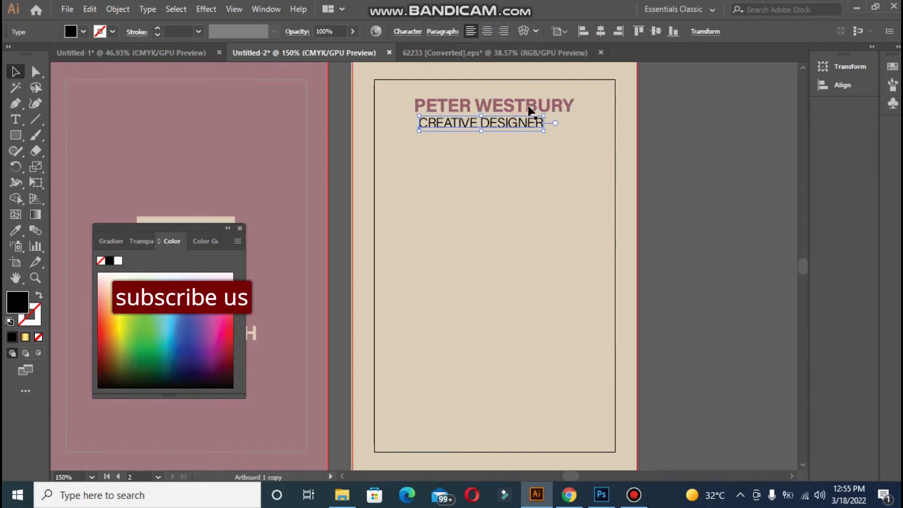
left_click(601, 30)
key("ctrl+z")
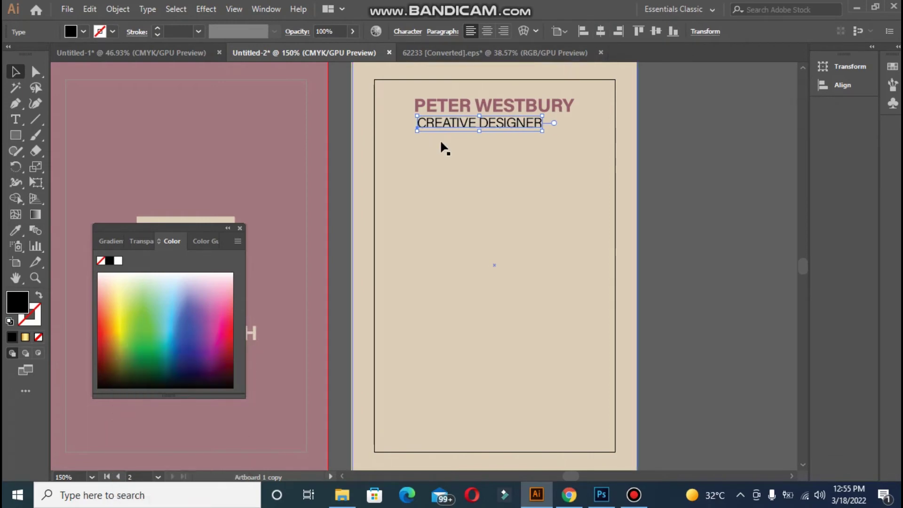
key("Left")
key("Left")
key("Left")
key("Left")
key("Left")
key("Left")
key("Left")
key("Left")
key("Left")
key("Up")
key("Up")
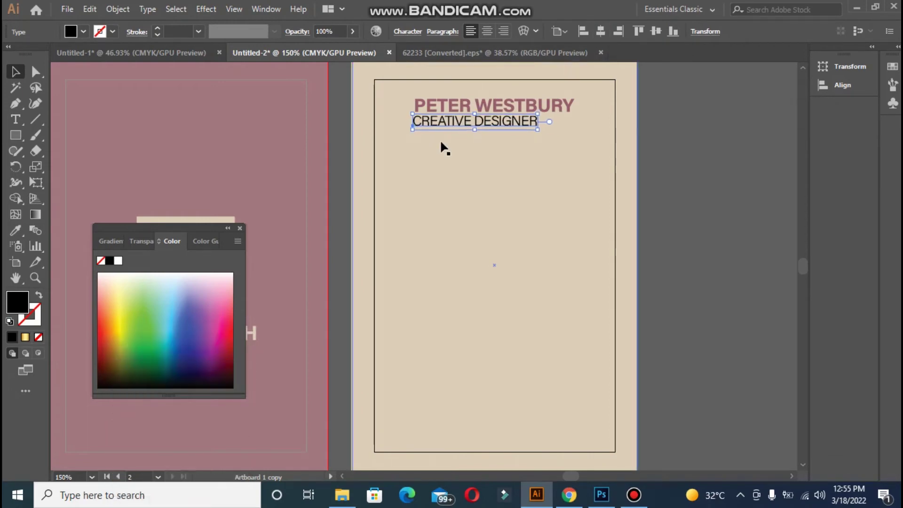
left_click(689, 178)
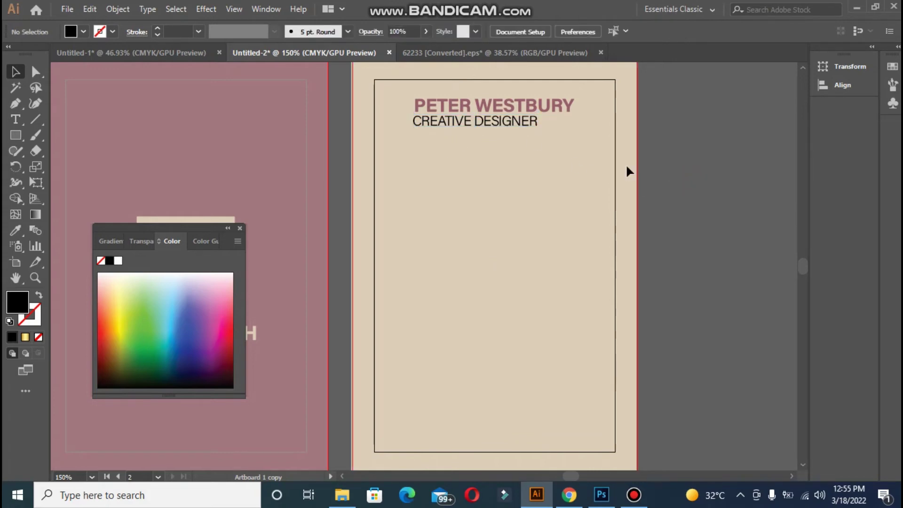
left_click(531, 113)
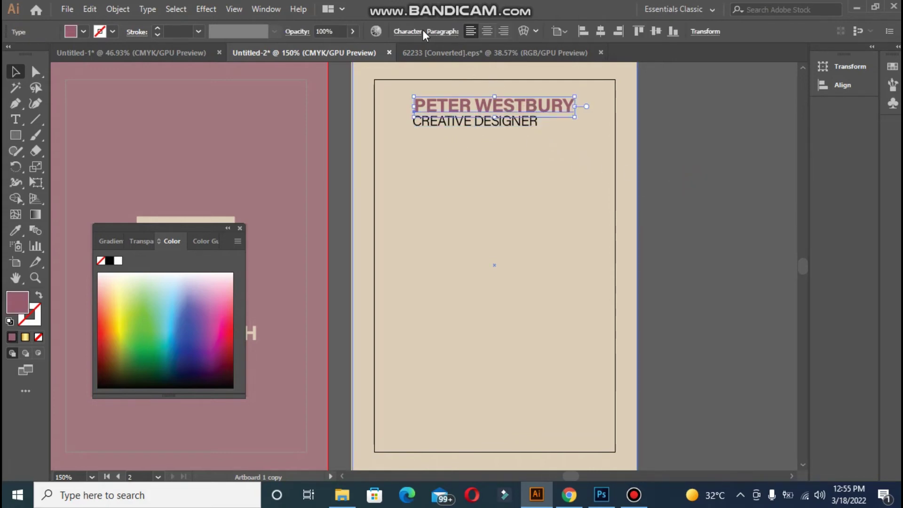
Reduce the name heading's font size to 10 pt
left_click(420, 32)
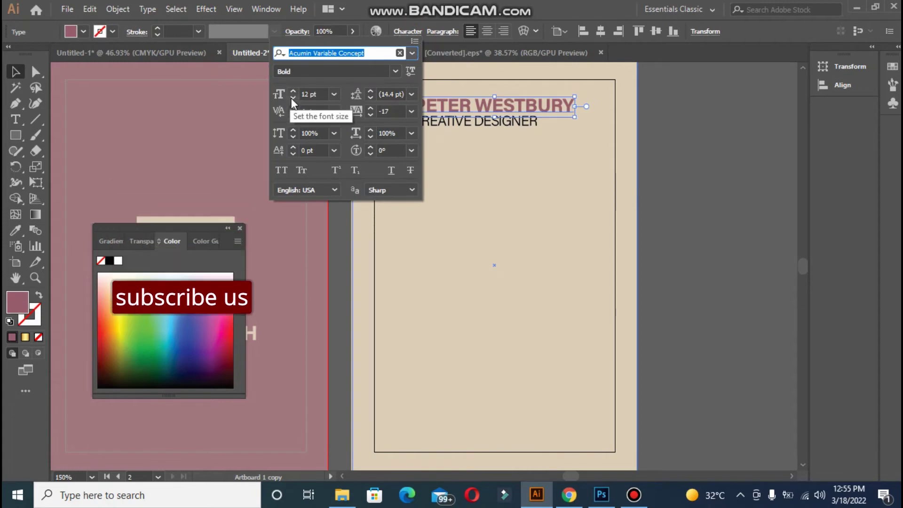
left_click(294, 98)
double_click(294, 97)
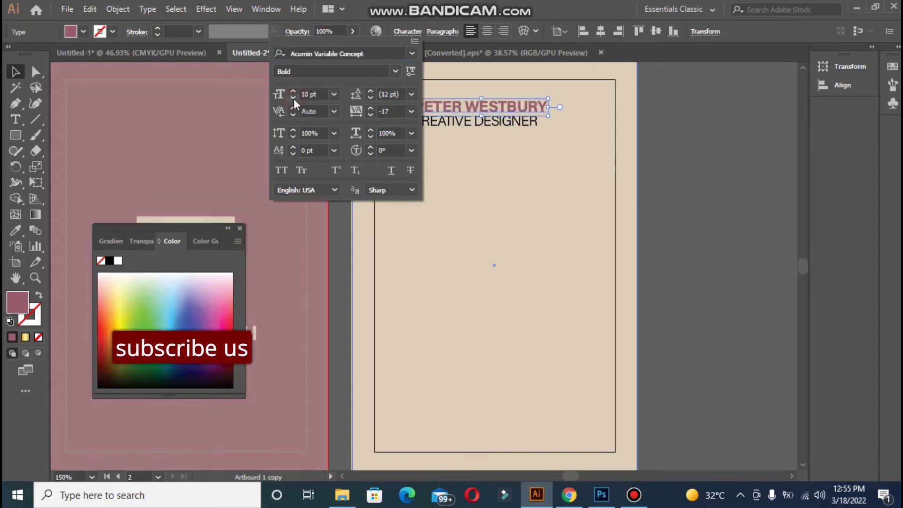
left_click(683, 146)
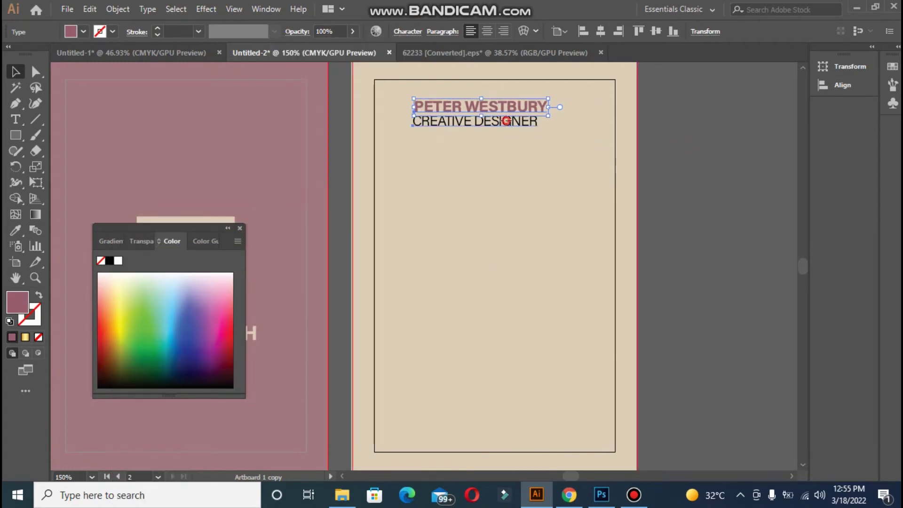
Group the name and title lines and centre the group horizontally on the card
left_click(507, 117, "shift")
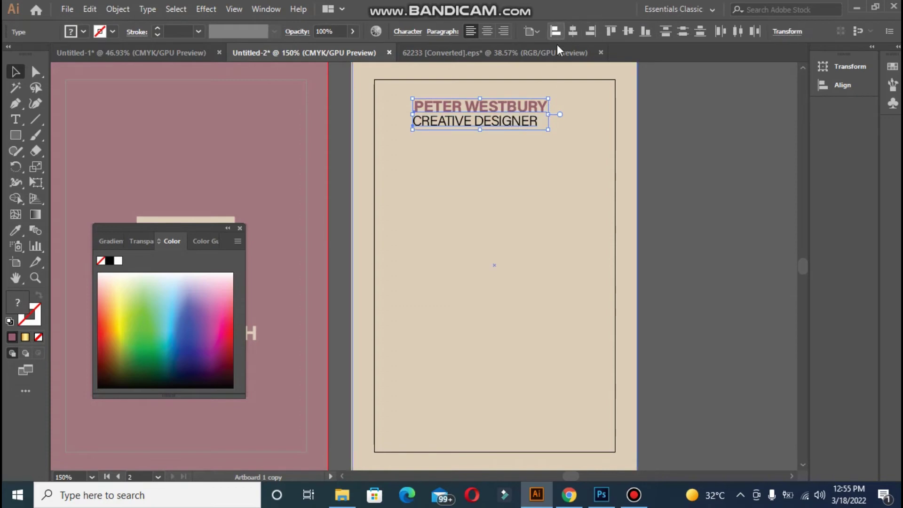
key("ctrl+g")
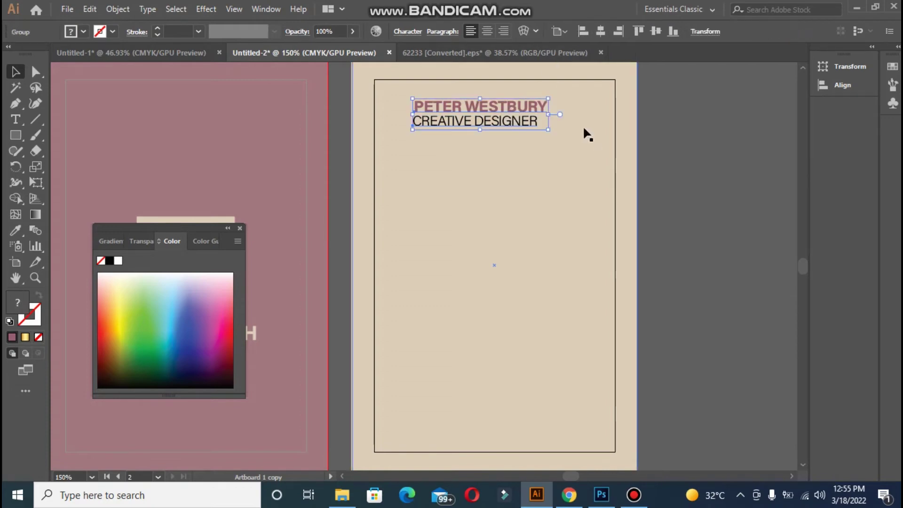
left_click(604, 34)
left_click(702, 167)
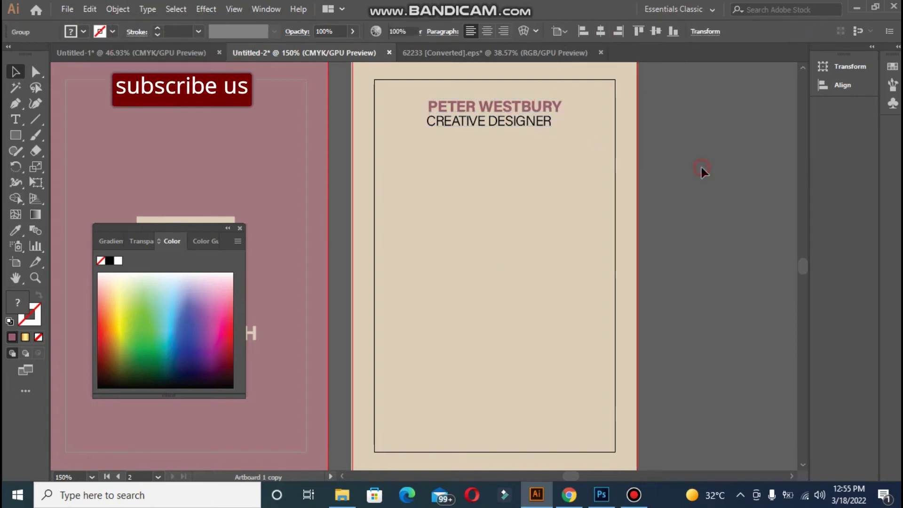
left_click(546, 123)
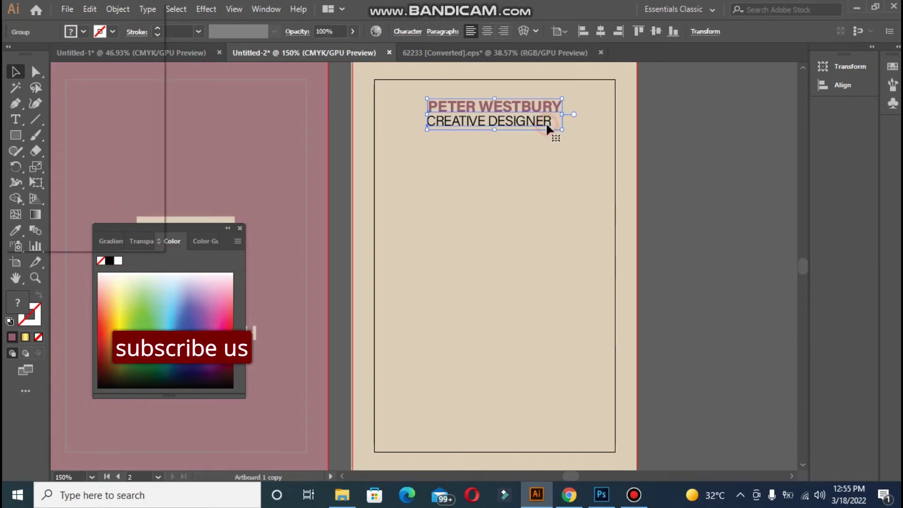
Give CREATIVE DESIGNER 8 pt leading and 94% vertical scale
double_click(463, 123)
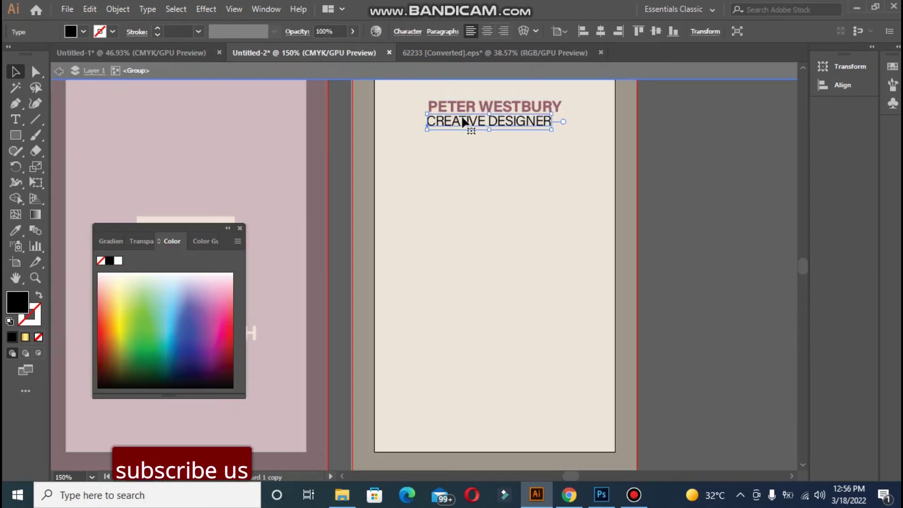
left_click(399, 30)
left_click(393, 31)
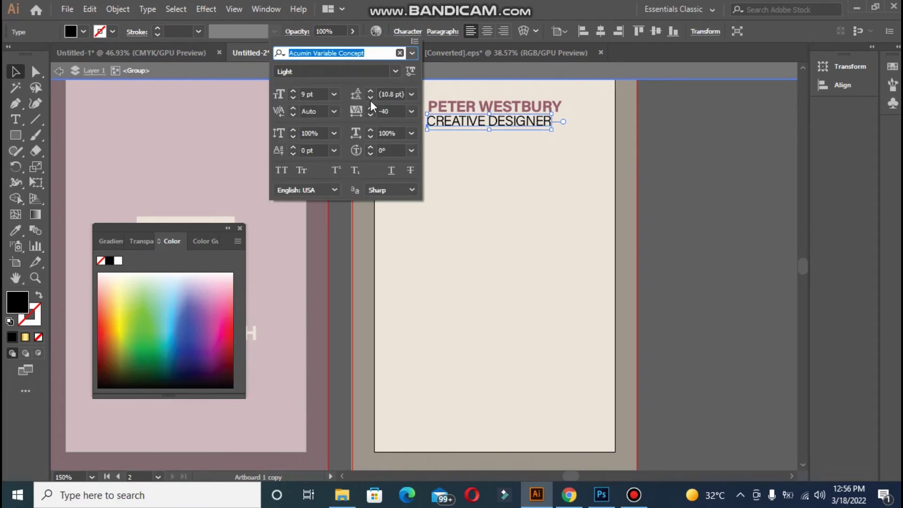
left_click(371, 97)
left_click(293, 136)
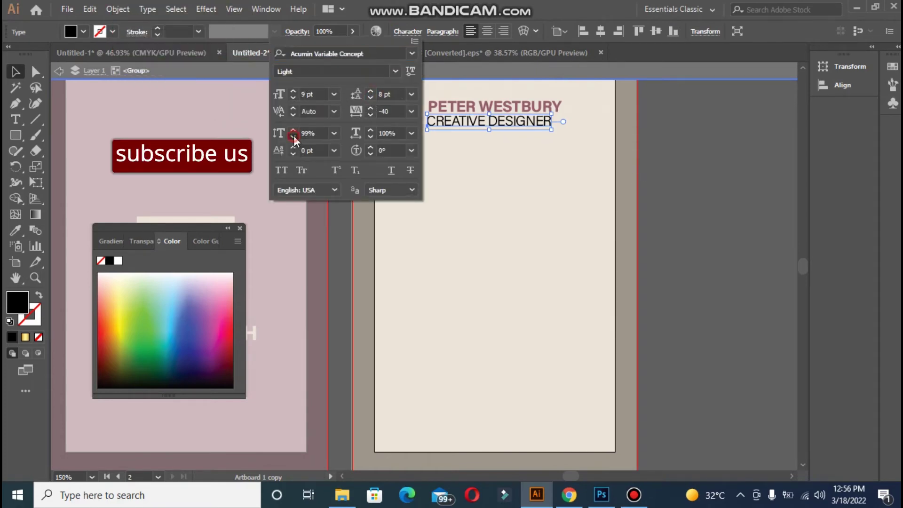
left_click(293, 136)
left_click(293, 136)
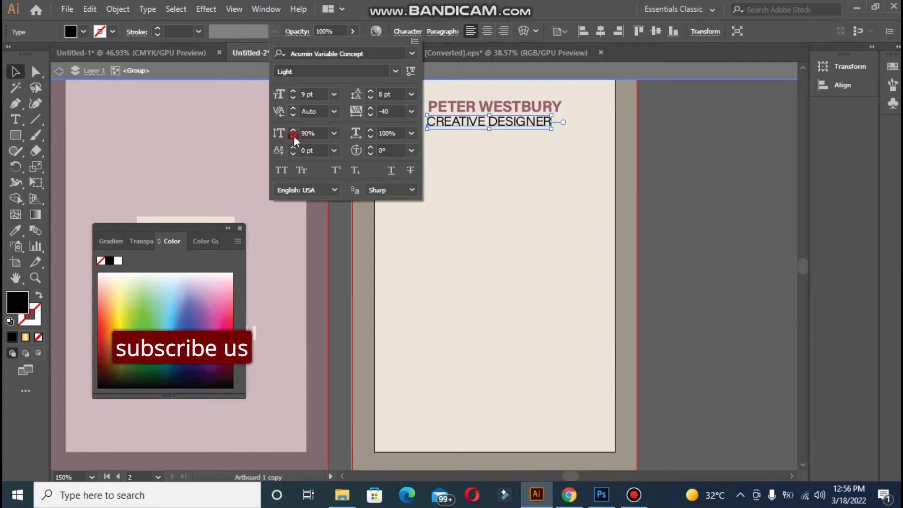
left_click(294, 130)
left_click(293, 130)
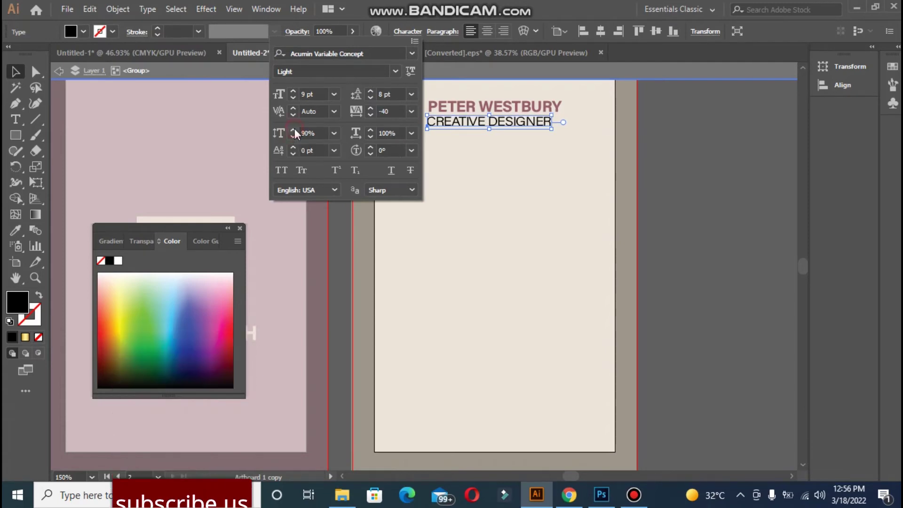
left_click(293, 130)
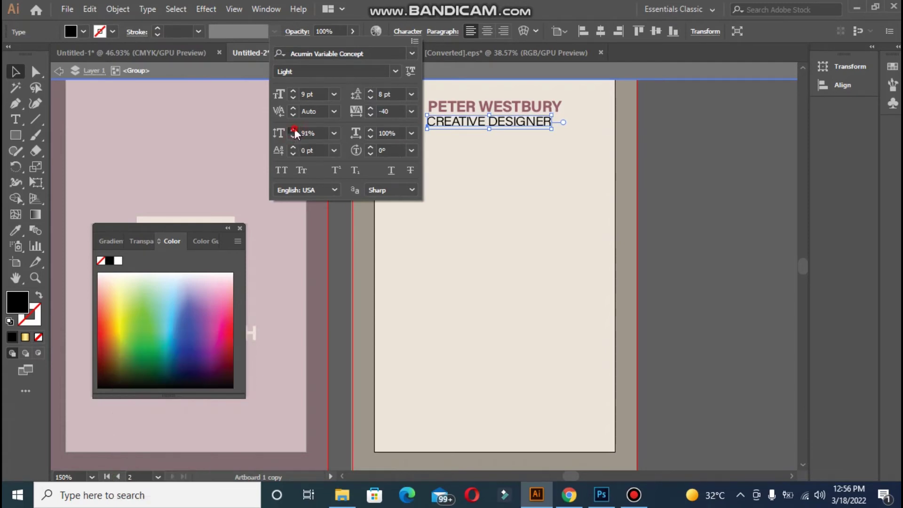
left_click(666, 217)
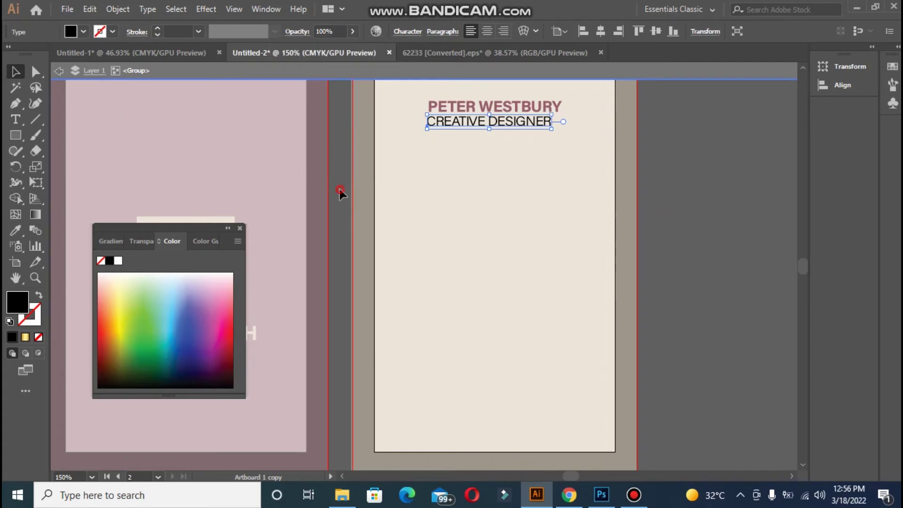
Recolour CREATIVE DESIGNER with the card's mauve using the Eyedropper, then deselect
double_click(341, 191)
left_click(524, 132)
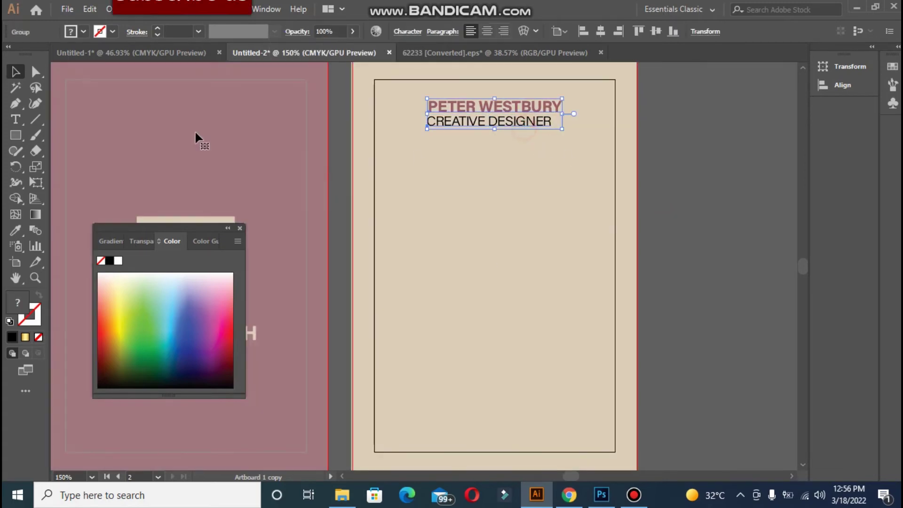
key("i")
left_click(244, 159)
key("v")
left_click(690, 204)
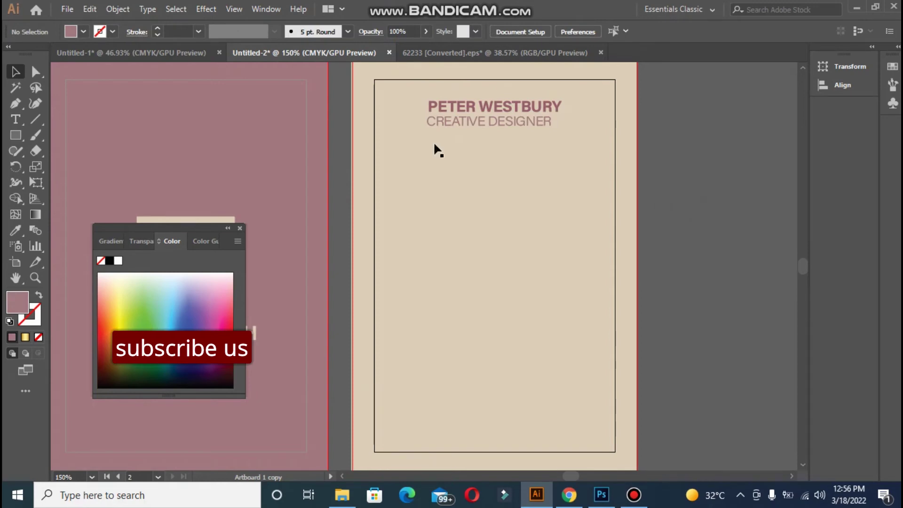
Type a 'Phone:' line with the phone number beside the card and move it onto the beige card
left_click(17, 121)
left_click(678, 164)
type("PHO")
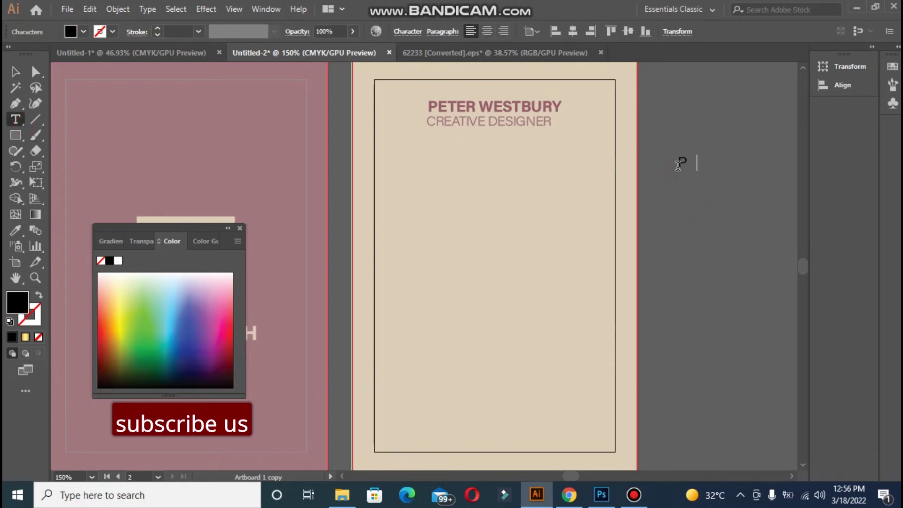
key("BackSpace")
key("BackSpace")
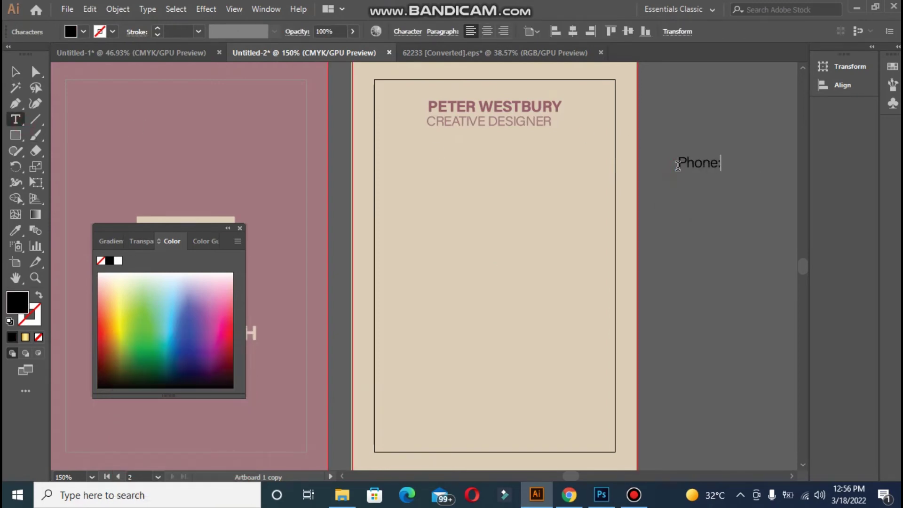
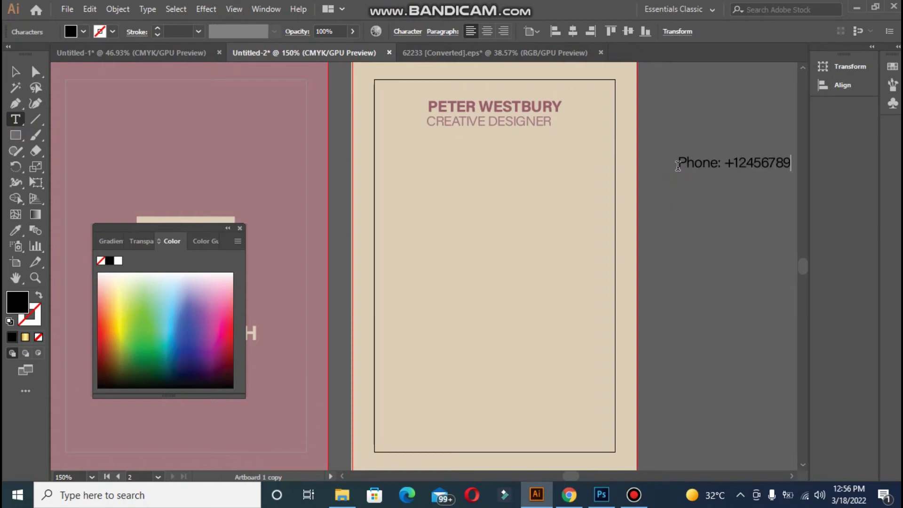
left_click(14, 72)
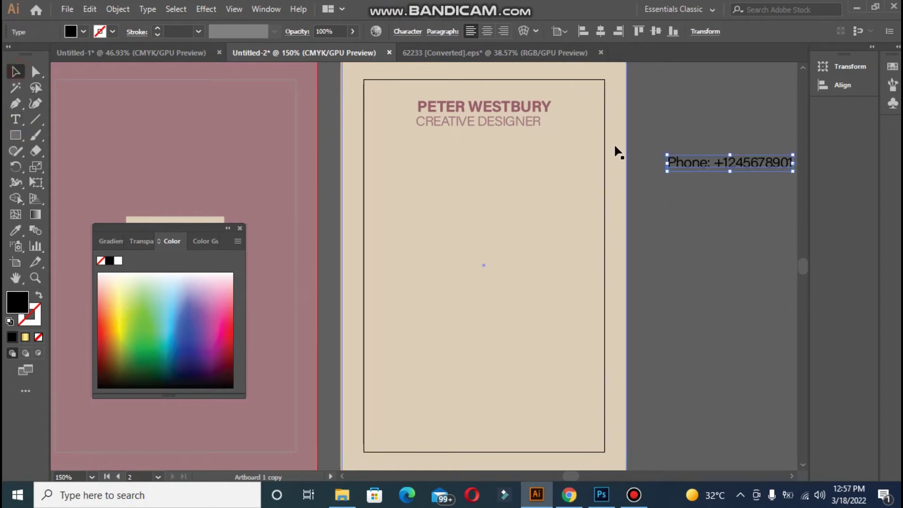
left_click_drag(683, 157, 436, 244)
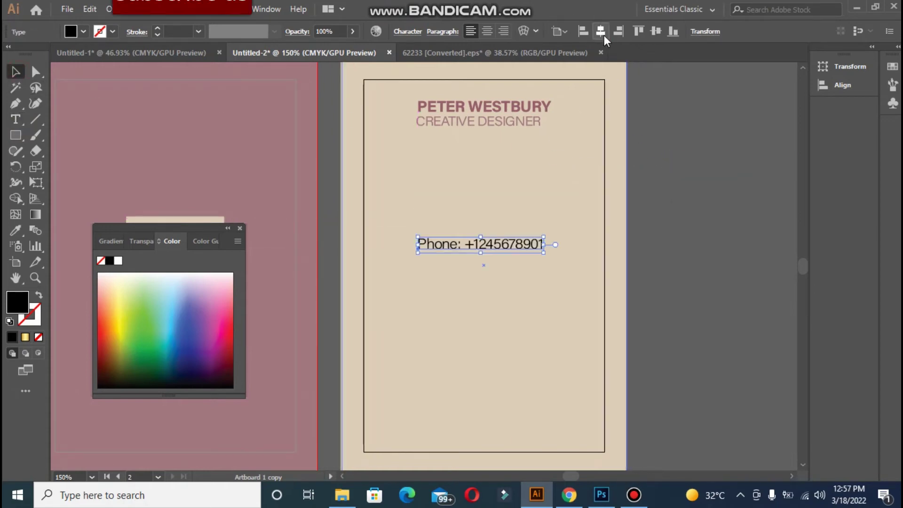
Centre the phone line horizontally and reduce its font size by one point
left_click(693, 201)
left_click(507, 245)
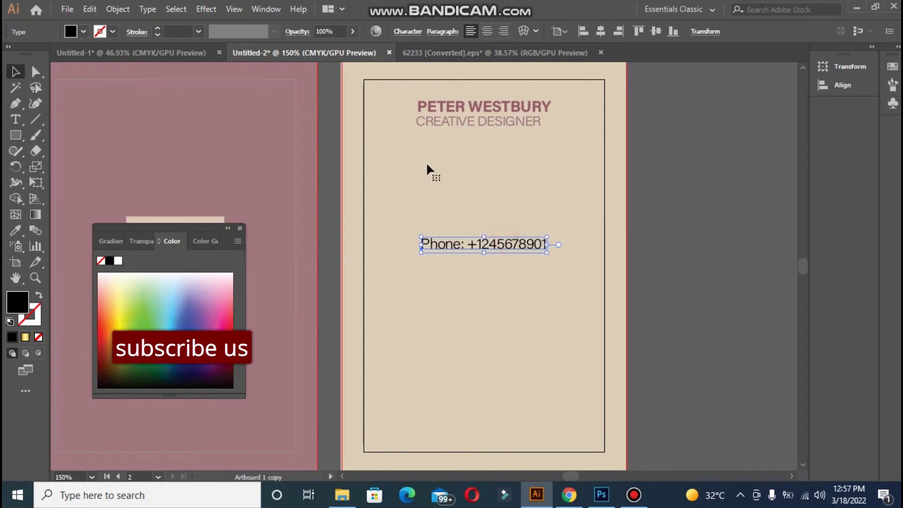
left_click(401, 32)
left_click(293, 98)
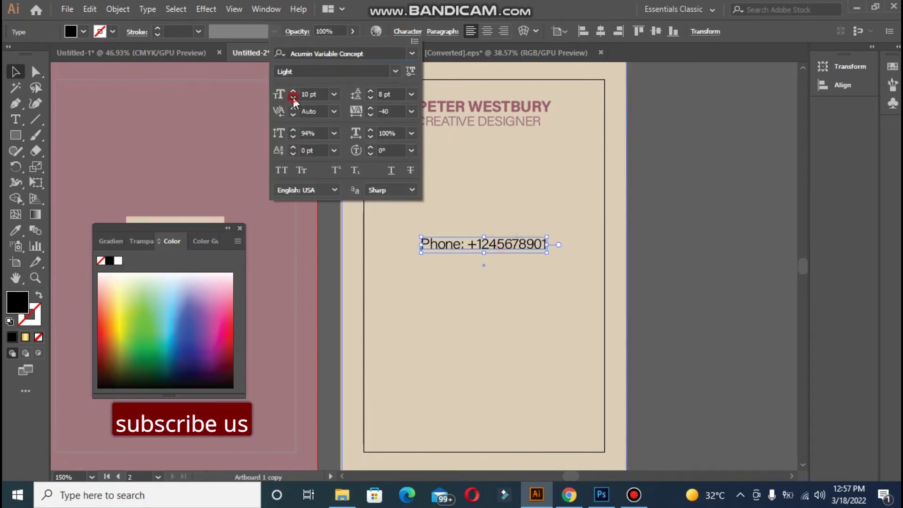
left_click(670, 164)
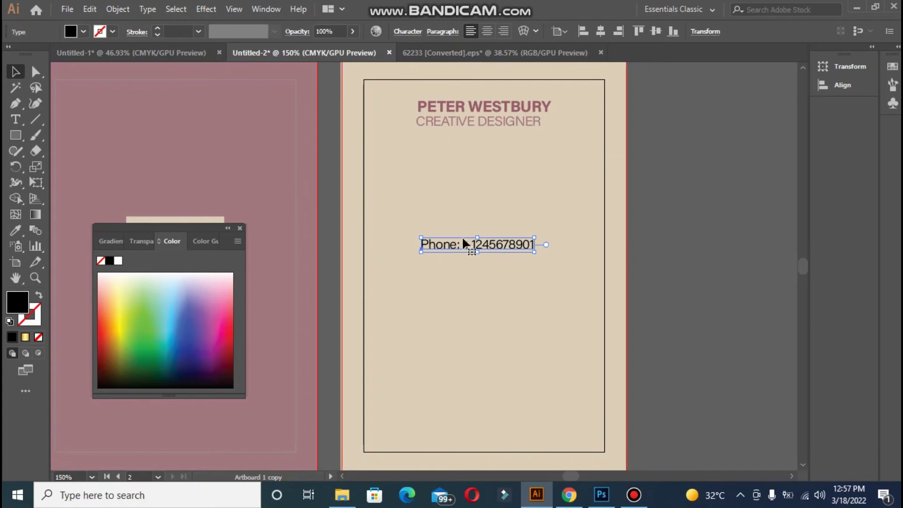
Give the phone line the heading's bold mauve style at 9 pt, centred on the card
key("i")
left_click(288, 154)
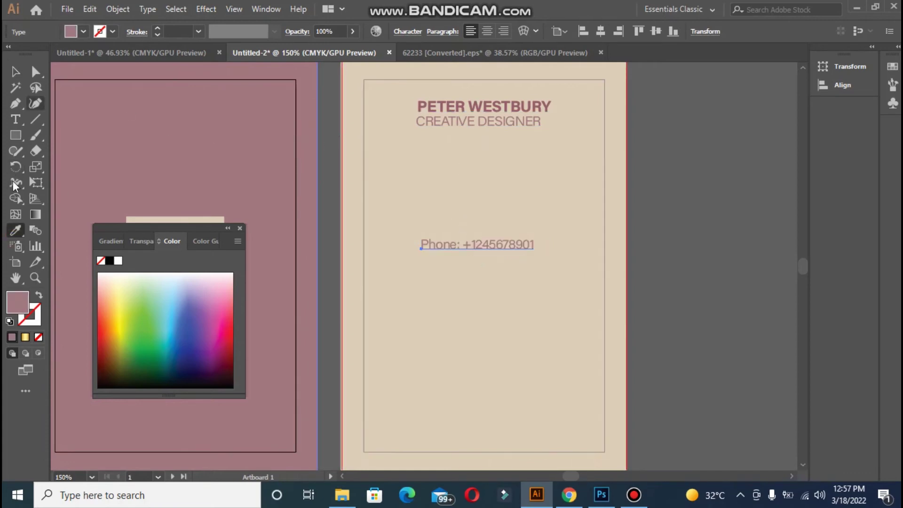
left_click(418, 105)
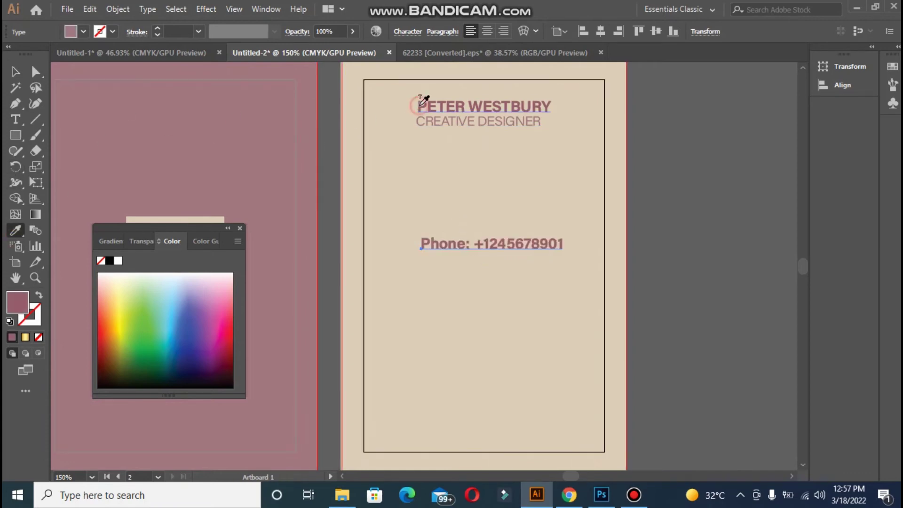
left_click(401, 31)
left_click(292, 97)
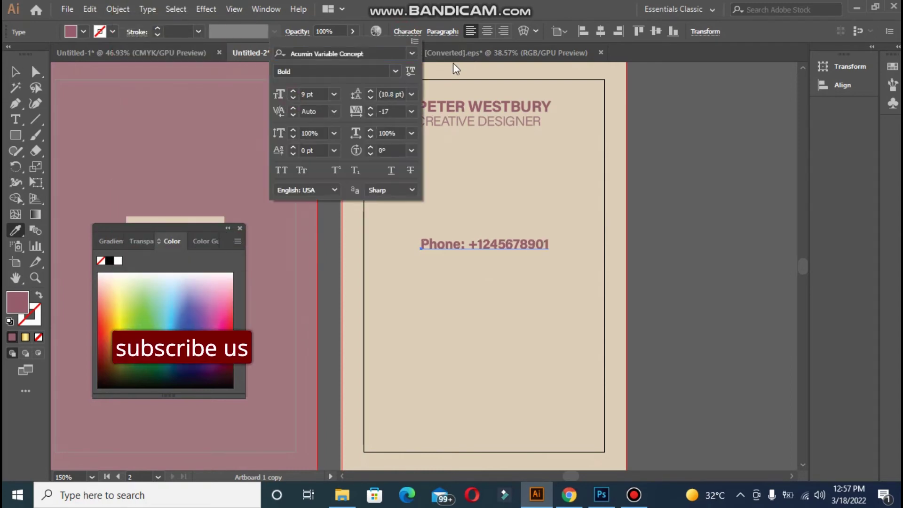
left_click(596, 33)
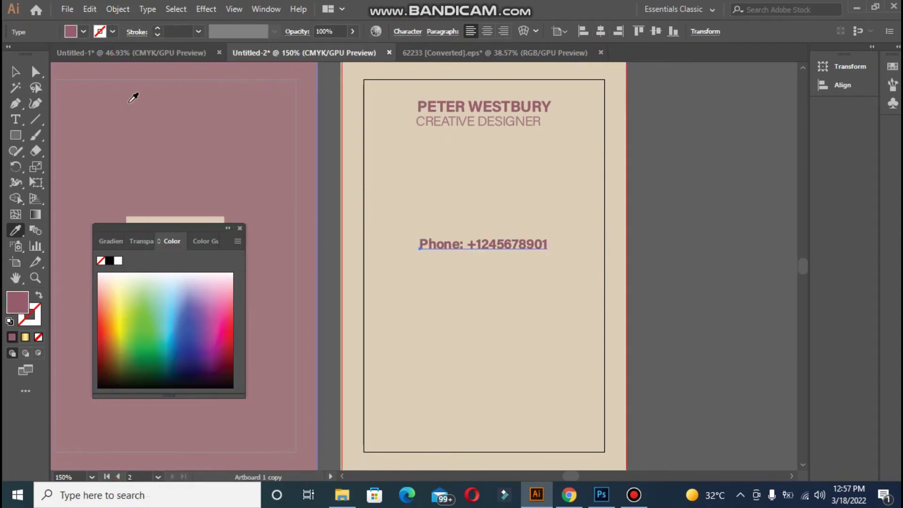
left_click(18, 73)
Paste a copy of the phone number beneath the first line, lined up under its digits
triple_click(467, 243)
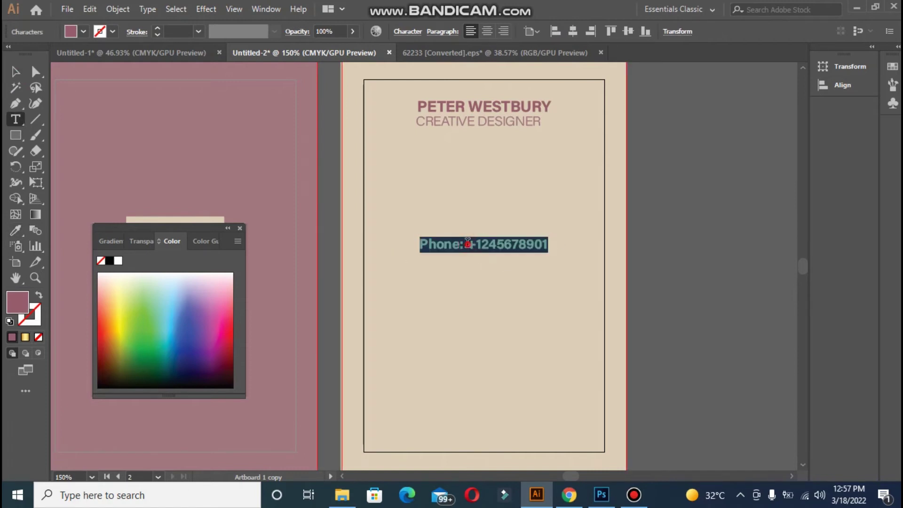
left_click_drag(467, 242, 549, 244)
key("ctrl+c")
left_click(480, 262)
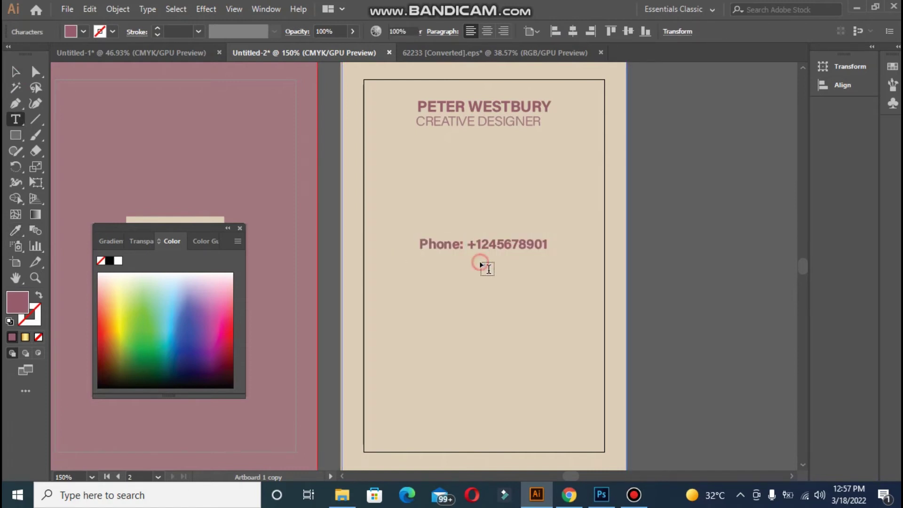
key("ctrl+v")
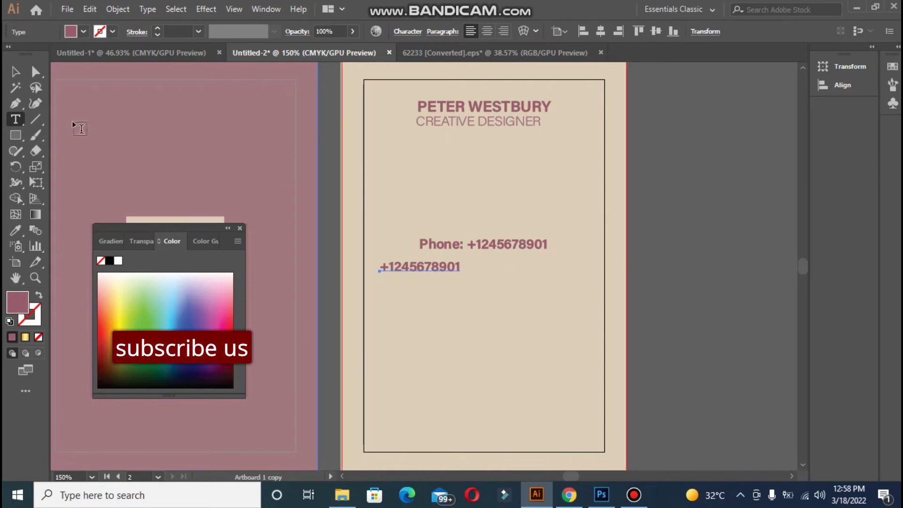
key("v")
left_click_drag(483, 270, 486, 258)
left_click(417, 217)
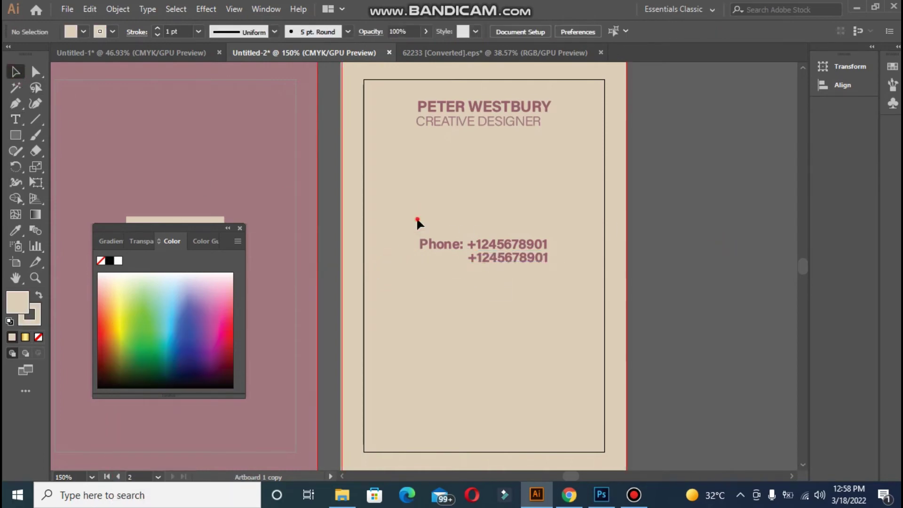
Change both phone lines from Bold to Regular weight, then deselect them
left_click(541, 257)
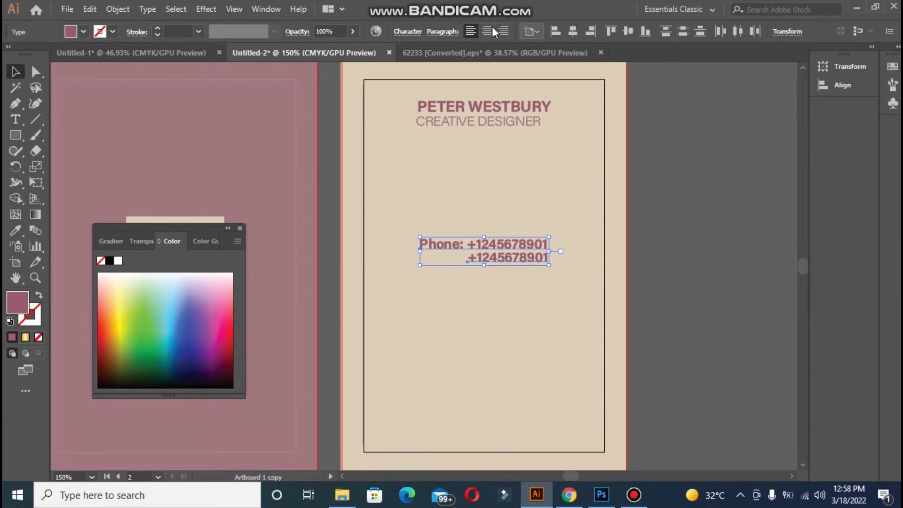
left_click(395, 33)
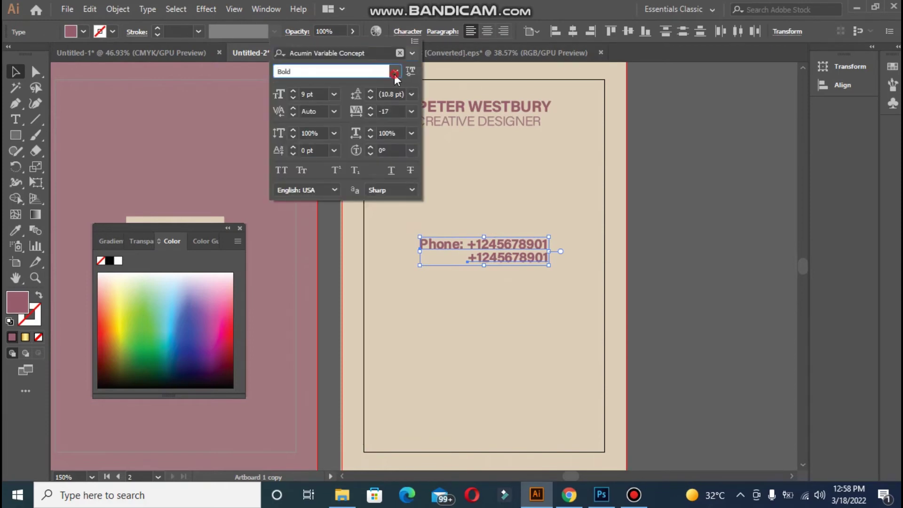
left_click(395, 71)
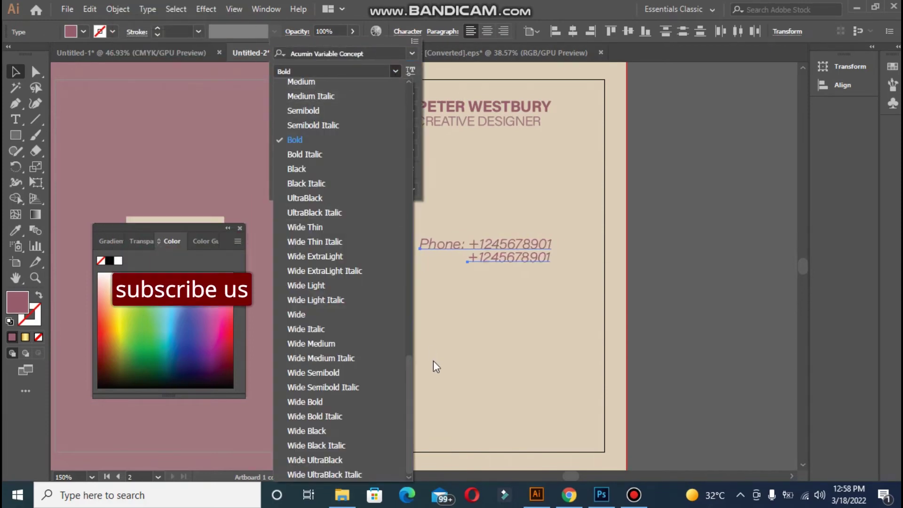
left_click_drag(409, 363, 397, 326)
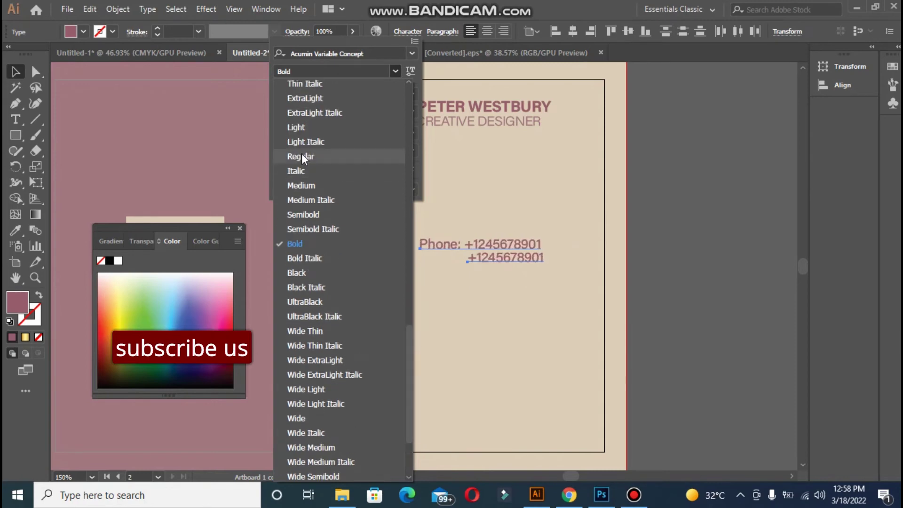
left_click(301, 157)
double_click(502, 258)
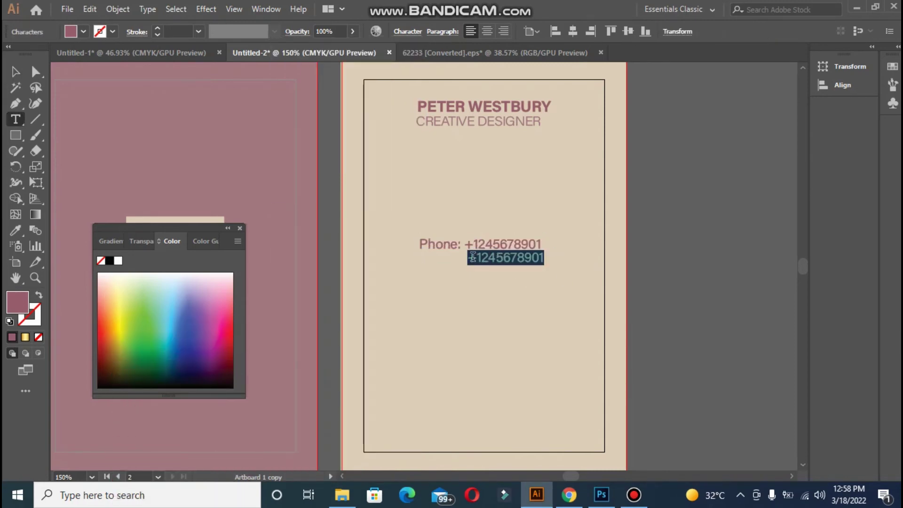
left_click(471, 256)
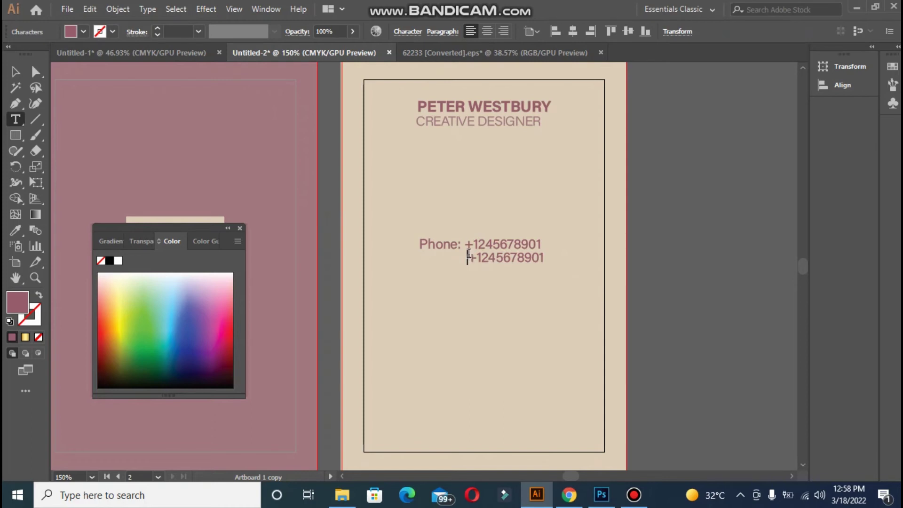
left_click(14, 72)
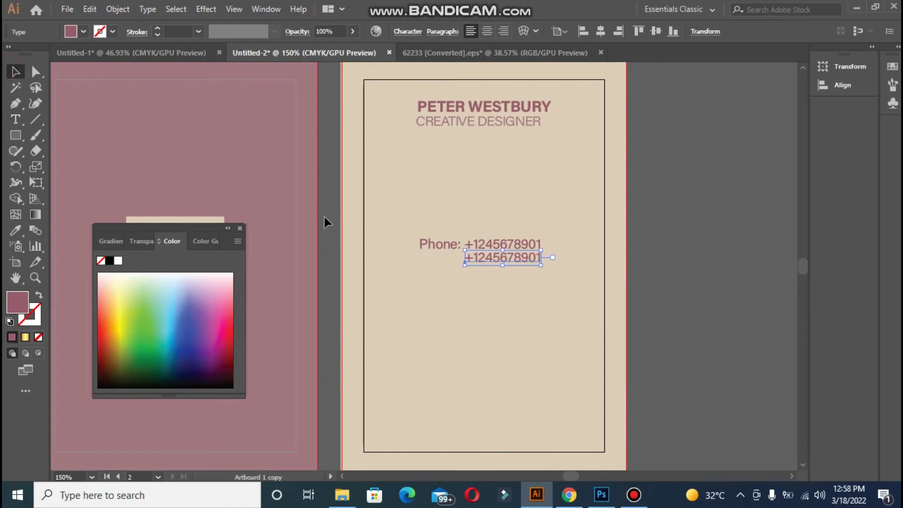
left_click(671, 238)
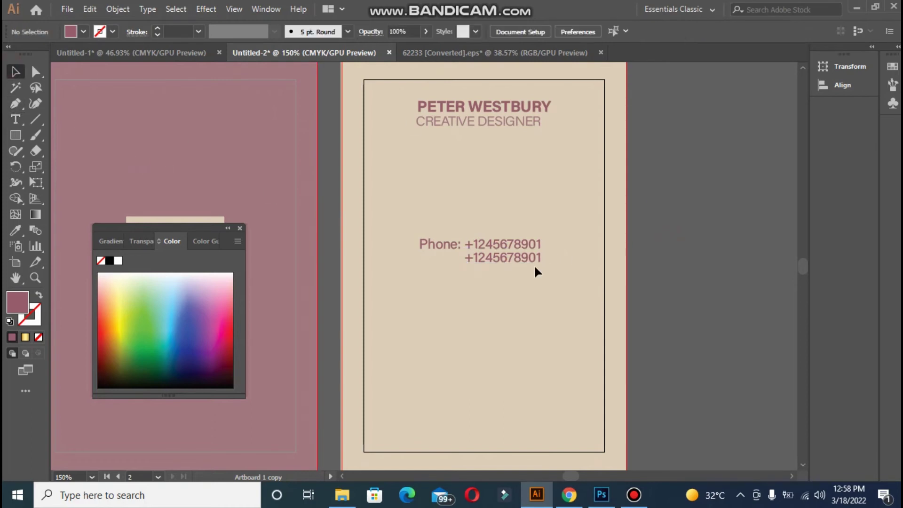
left_click(15, 119)
Type the email line beside the artboard and drag it onto the bottom of the back card
left_click(741, 204)
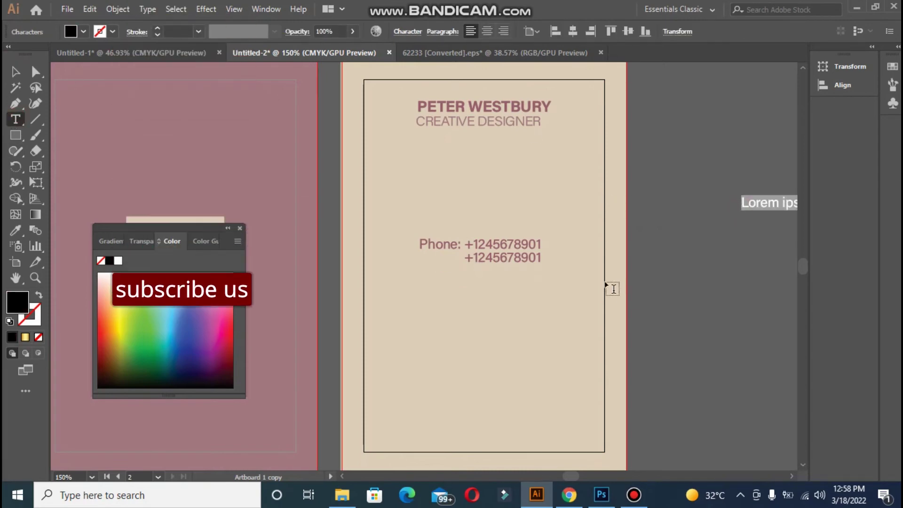
type("ema")
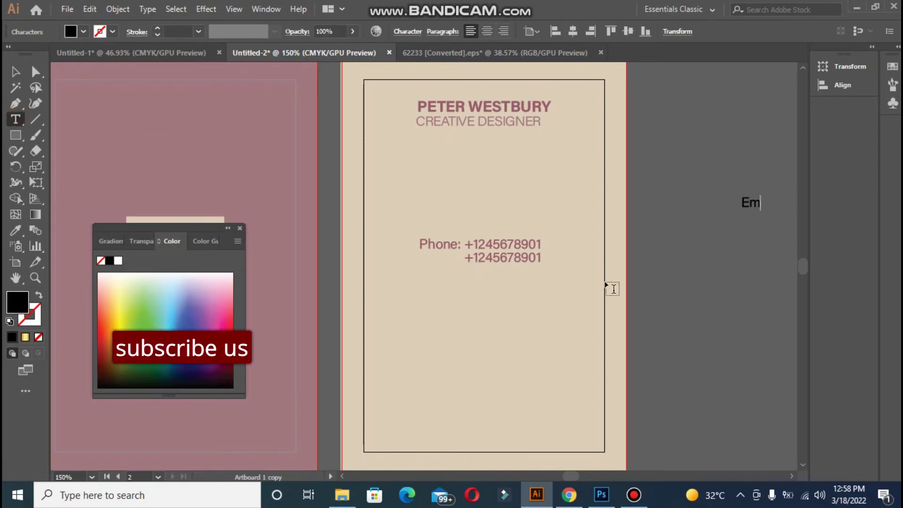
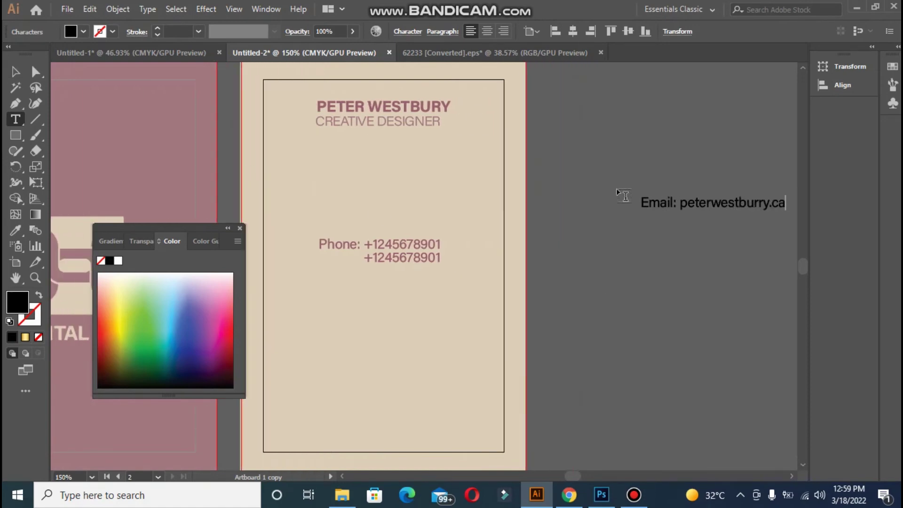
left_click(21, 74)
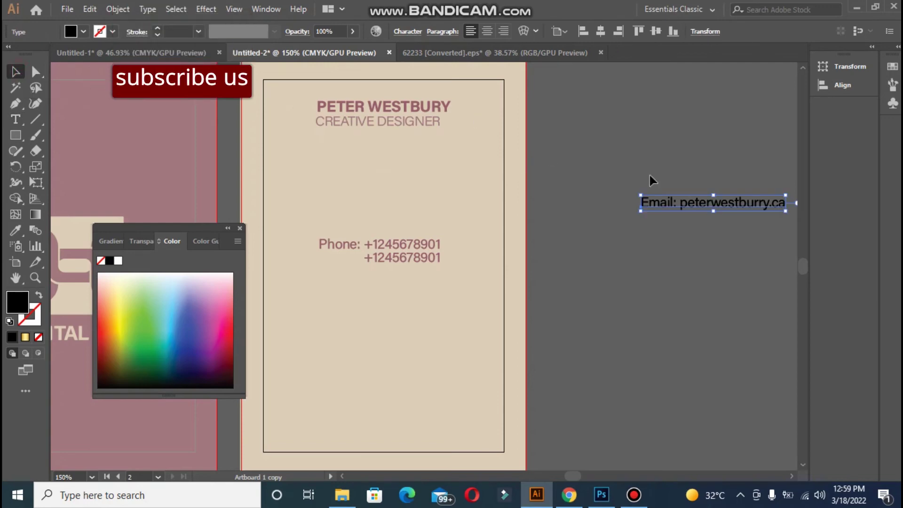
left_click_drag(667, 199, 341, 367)
left_click(584, 377)
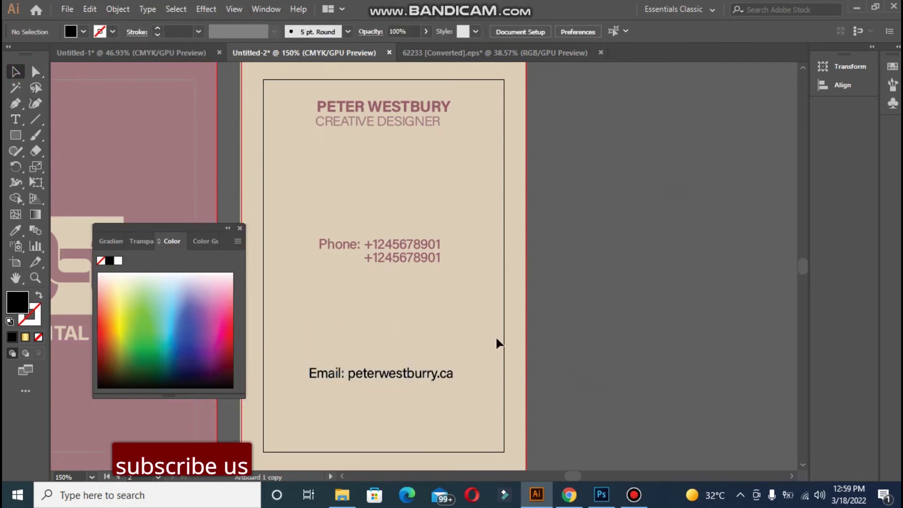
Recolour the email line with the phone text's mauve and centre it horizontally on the card
left_click(16, 232)
left_click(240, 228)
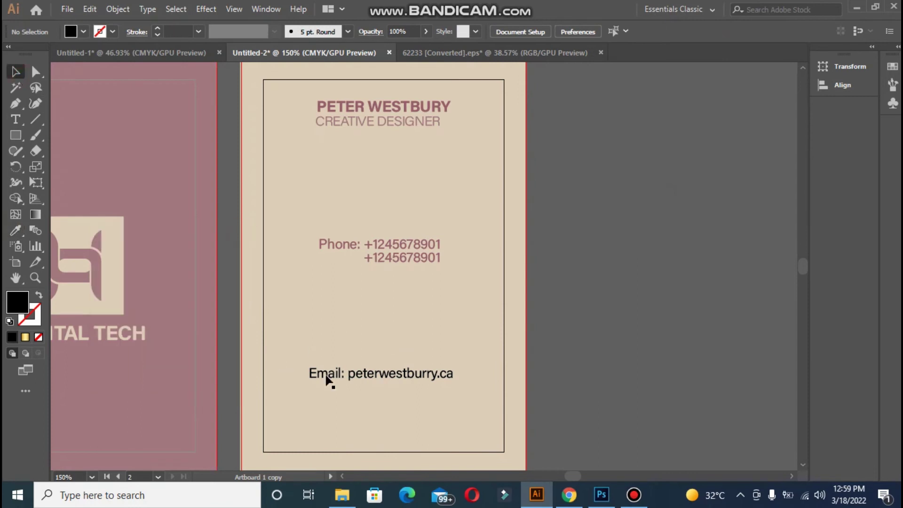
left_click(337, 371)
key("i")
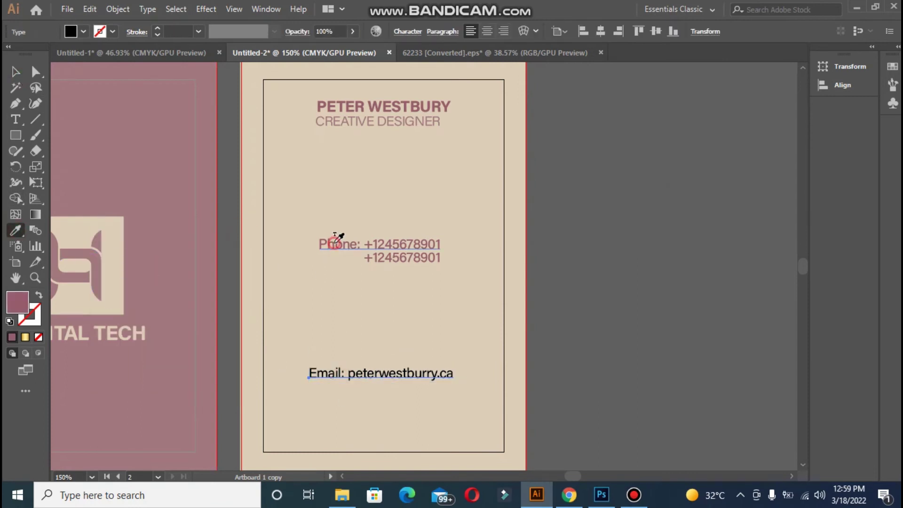
left_click(334, 240)
key("v")
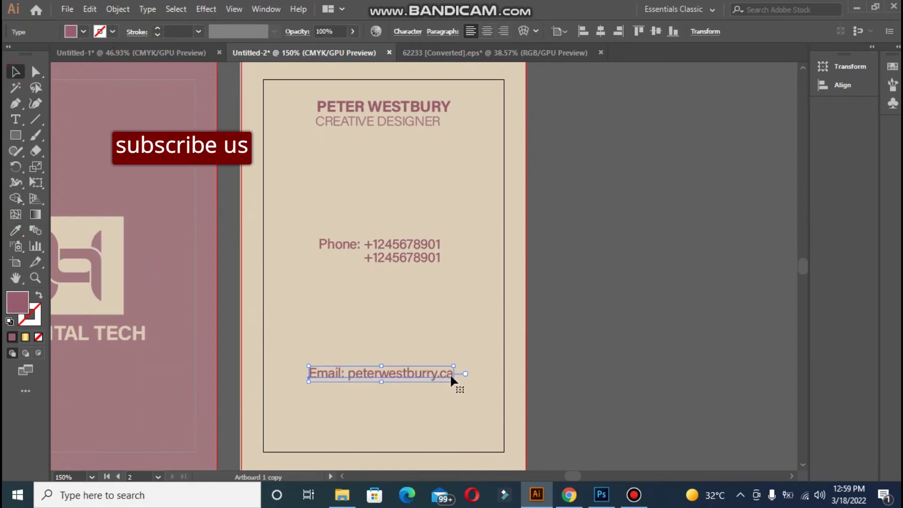
left_click(601, 33)
left_click(647, 180)
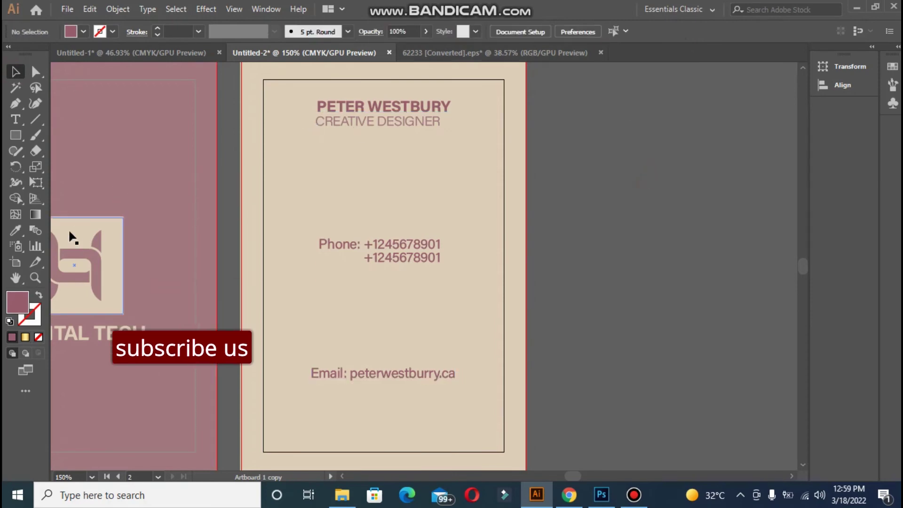
left_click(15, 119)
Type the address line below the email, nudge it down, and colour it the email's mauve
left_click(310, 385)
key("BackSpace")
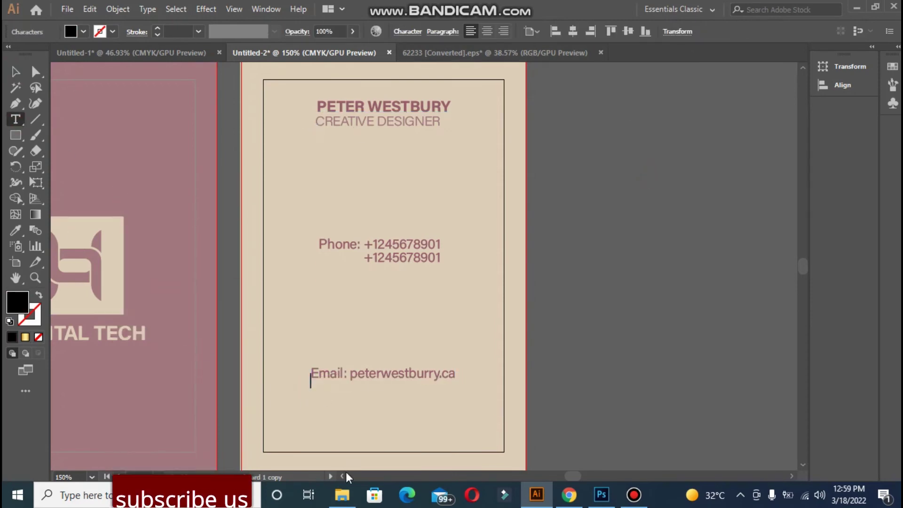
type("ABC,R")
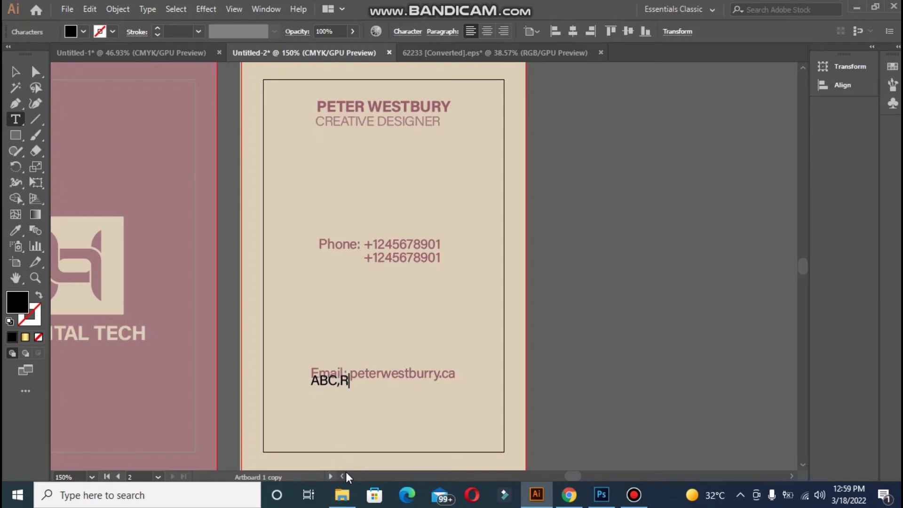
type("OAD,")
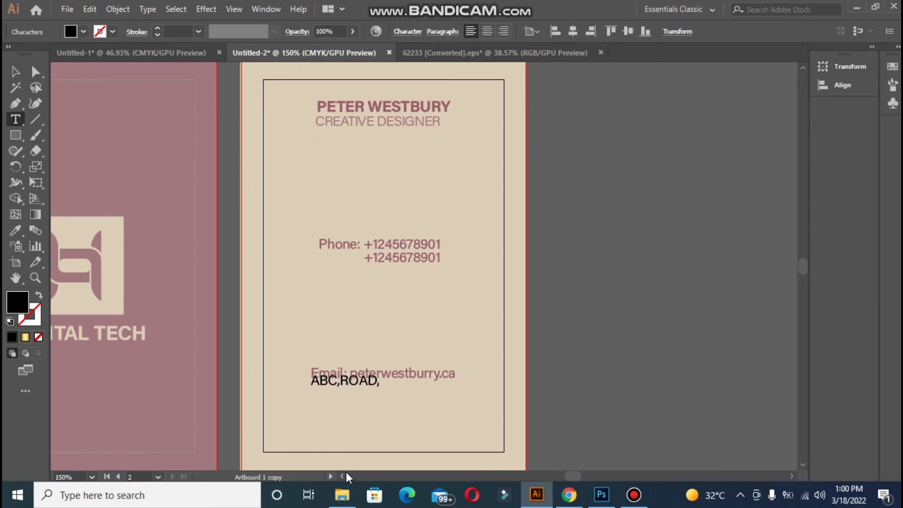
type(" WEST")
key("BackSpace")
key("BackSpace")
key("BackSpace")
key("BackSpace")
type("CALIF")
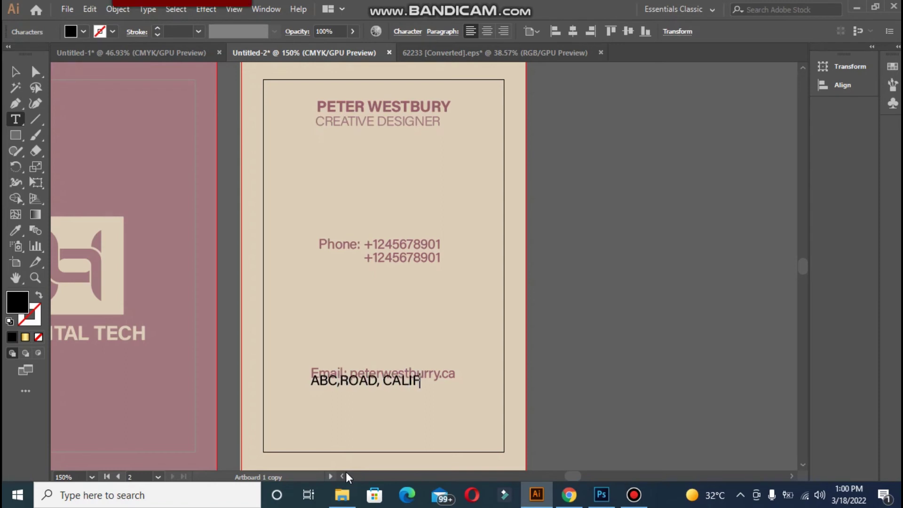
type("ORNIA")
key("Escape")
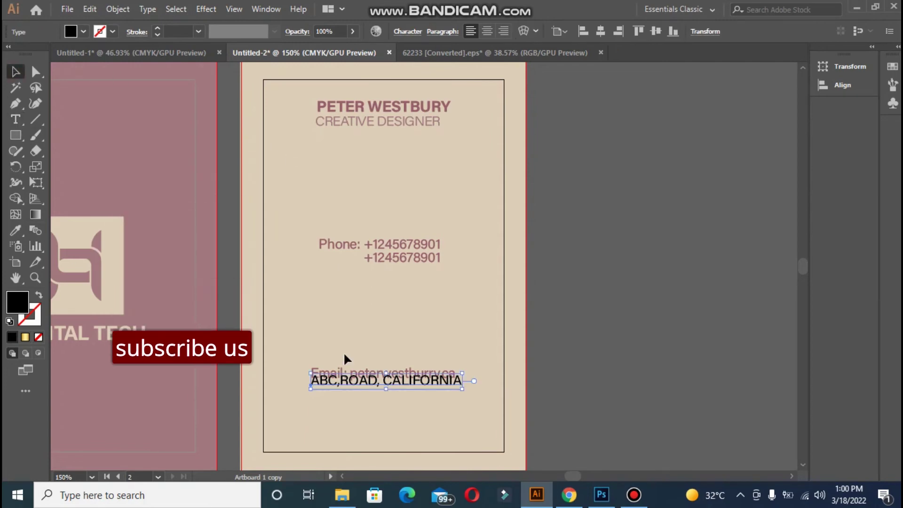
key("Down")
key("Down")
key("Down")
key("Down")
key("Down")
key("Down")
key("Down")
key("Down")
key("Down")
key("Down")
key("Down")
key("Down")
key("Down")
key("Down")
key("Down")
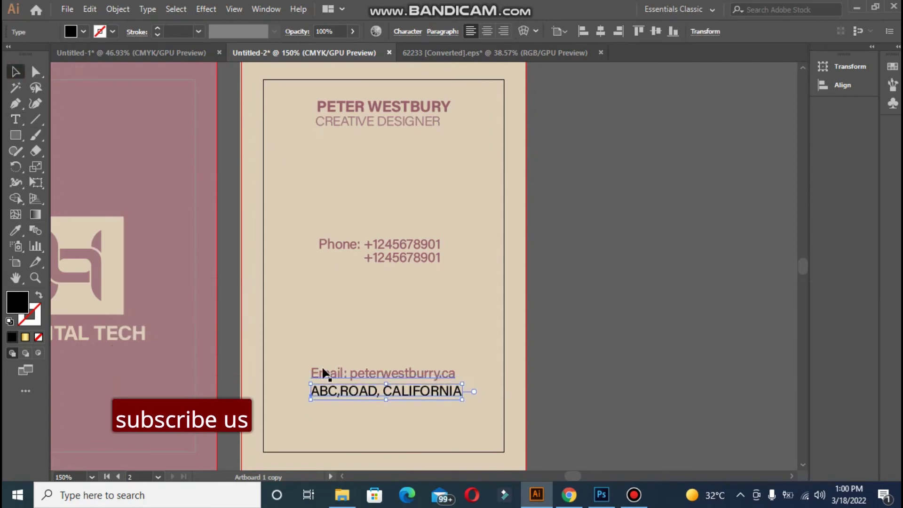
key("i")
left_click(332, 373)
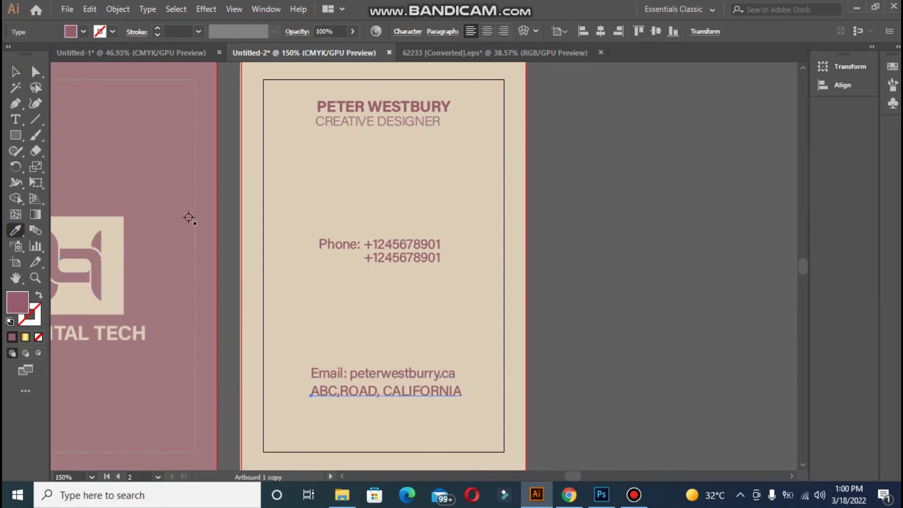
left_click(15, 73)
Retype the address words in title case, e.g. 'Road' and 'California'
triple_click(377, 396)
left_click(377, 396)
key("BackSpace")
key("BackSpace")
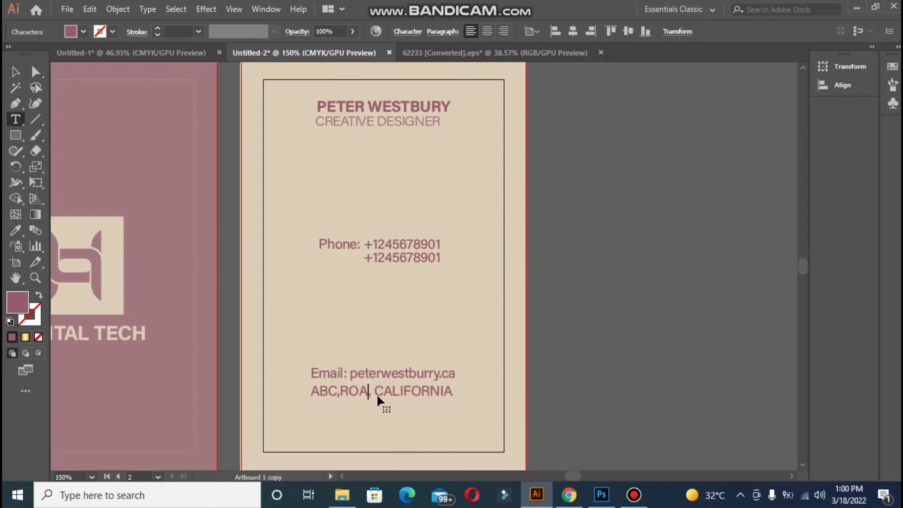
key("ctrl+z")
key("BackSpace")
key("BackSpace")
key("BackSpace")
type("oad")
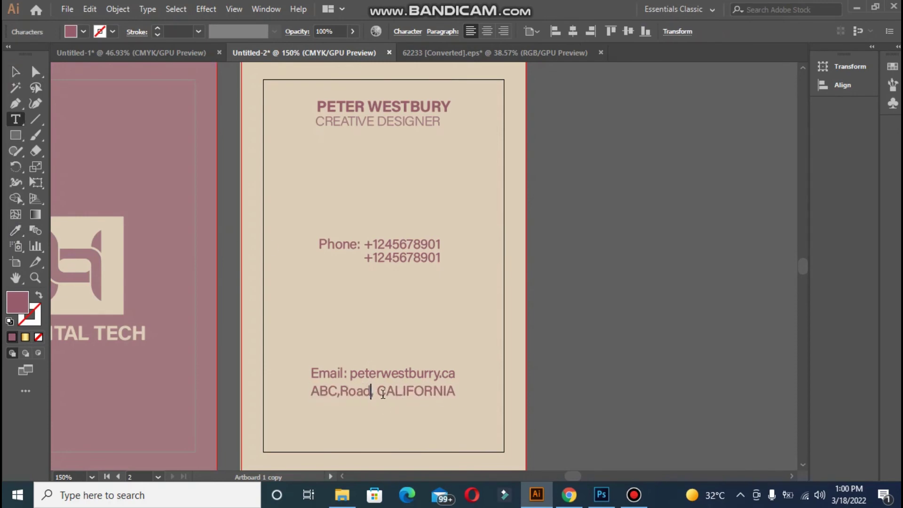
left_click(455, 393)
key("BackSpace")
key("BackSpace")
key("BackSpace")
key("BackSpace")
key("BackSpace")
key("BackSpace")
key("BackSpace")
key("BackSpace")
key("BackSpace")
key("BackSpace")
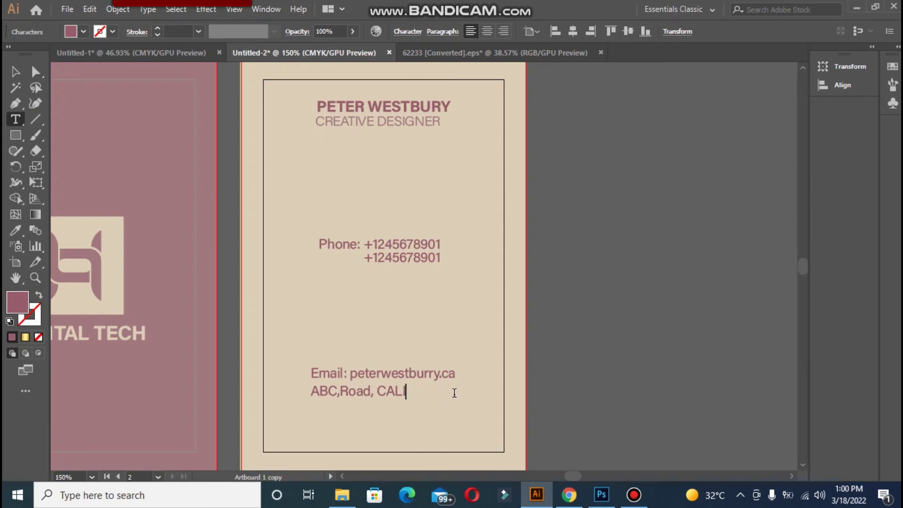
type("California")
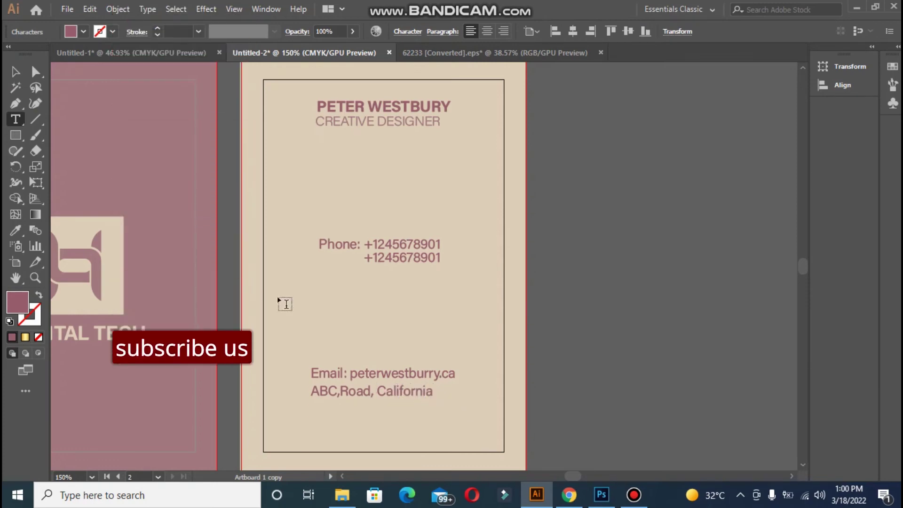
Centre the address line horizontally, then nudge it right under the email address
left_click(16, 72)
left_click(601, 31)
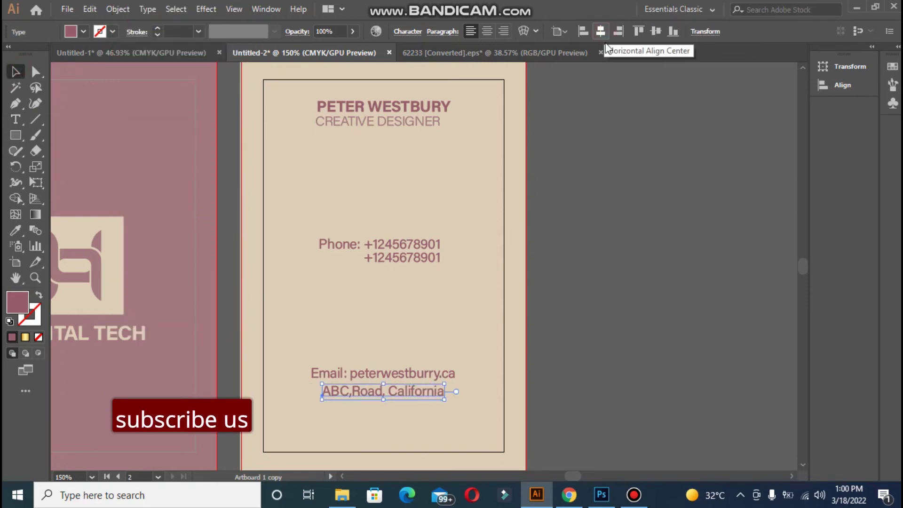
left_click(447, 265)
left_click(390, 392)
key("Right")
key("Right")
key("Right")
key("Right")
key("Right")
key("Right")
key("Right")
key("Right")
key("Right")
key("Right")
key("Right")
key("Right")
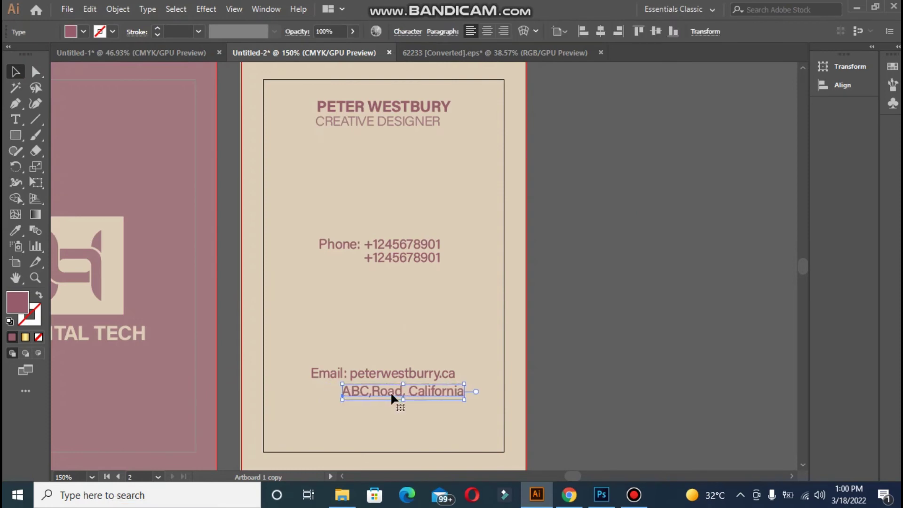
left_click(15, 231)
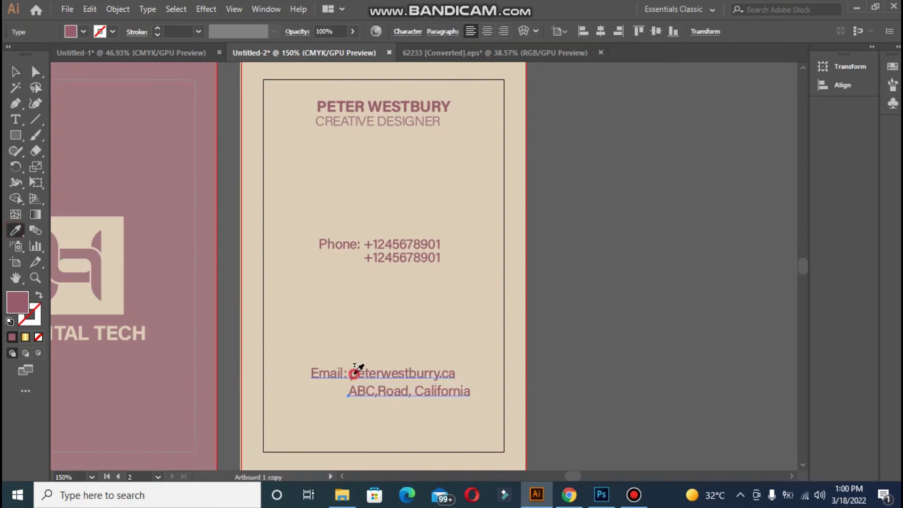
Lower the address line's tracking to -69 in the Character panel
left_click(402, 34)
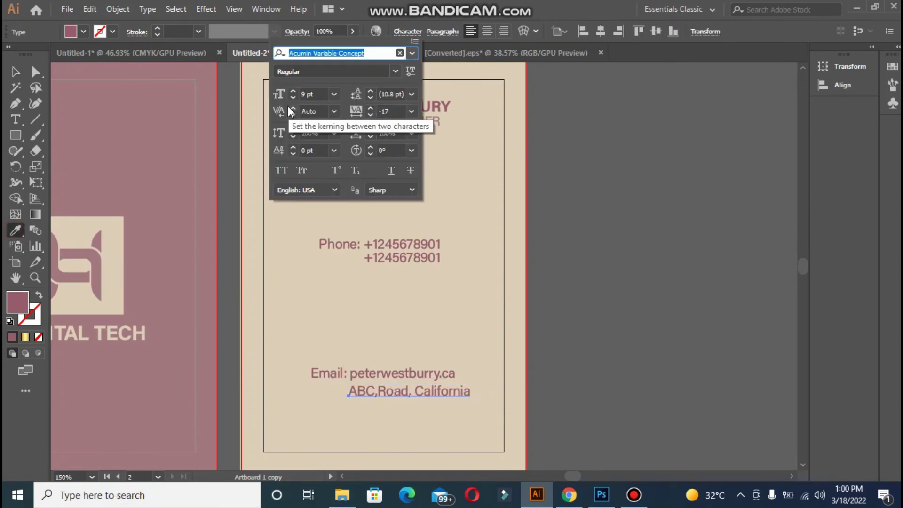
left_click(15, 80)
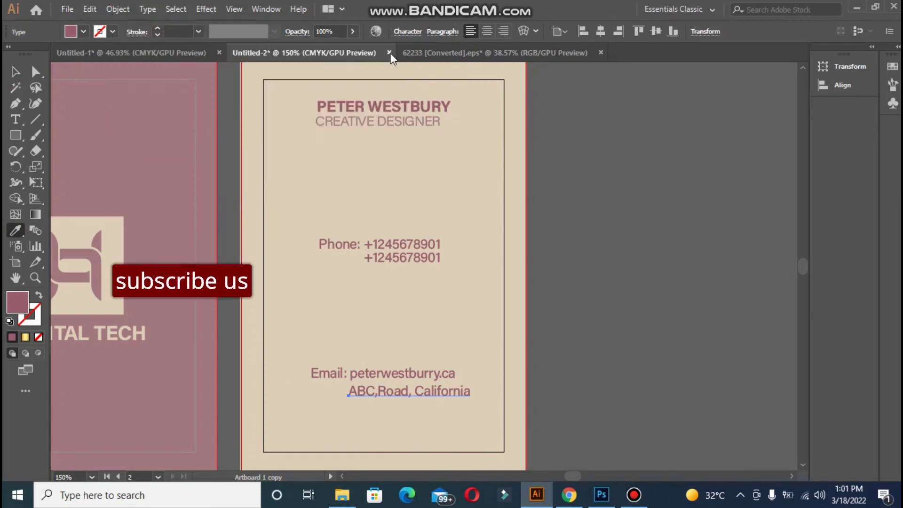
left_click(414, 34)
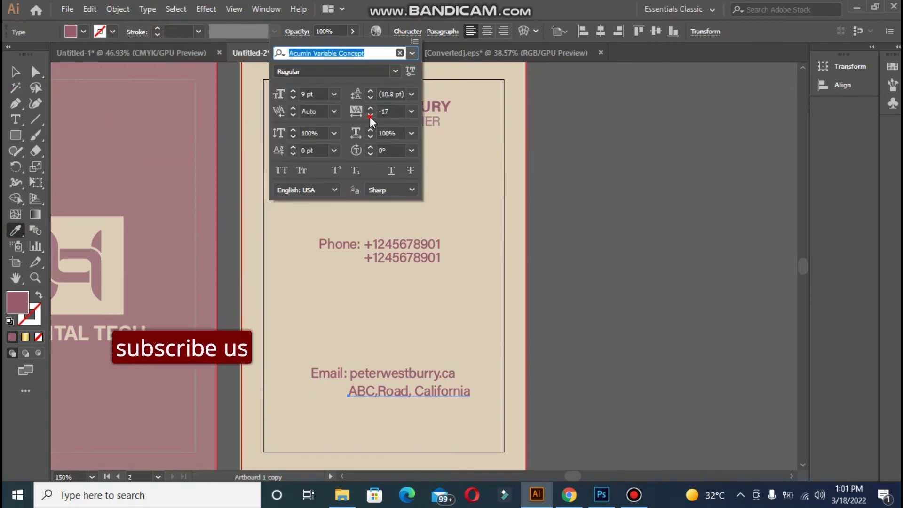
left_click(370, 116)
left_click(370, 116)
left_click(370, 116)
left_click(370, 116)
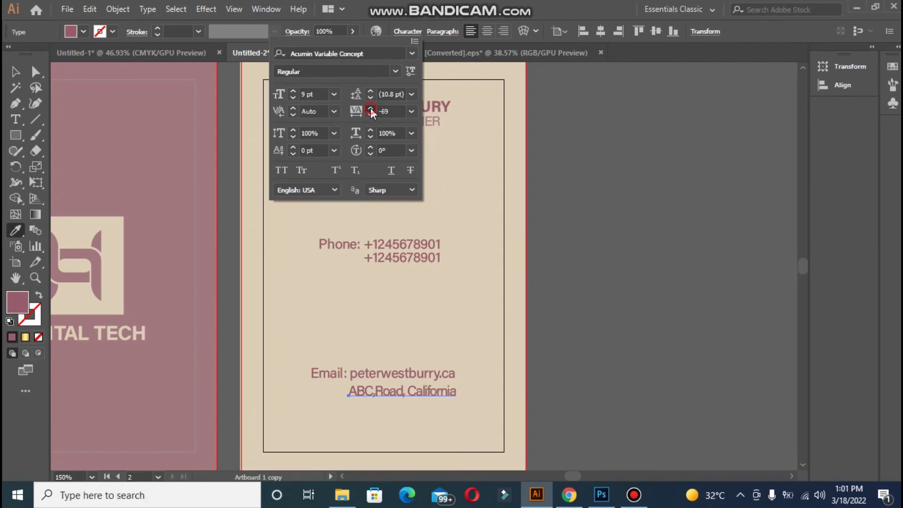
left_click(17, 71)
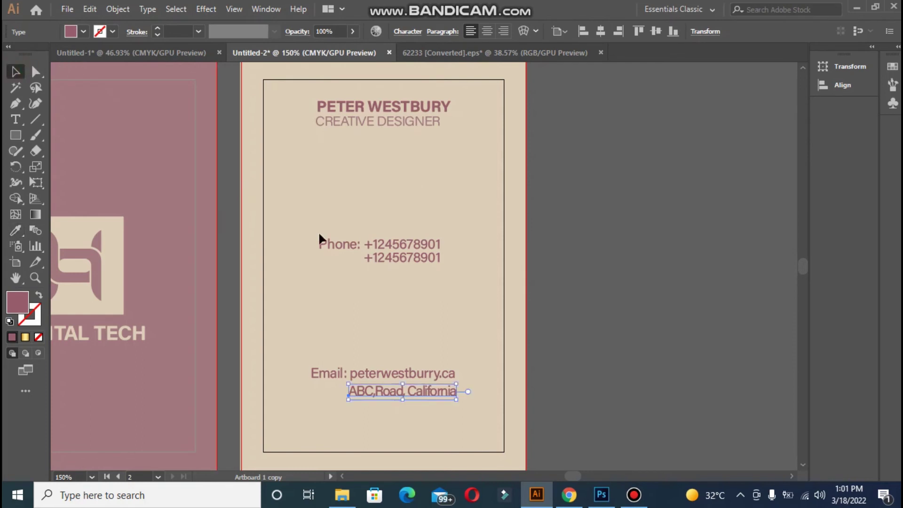
left_click(586, 315)
Select the name, phone and contact texts, try centring them, then undo the centring
left_click(356, 106)
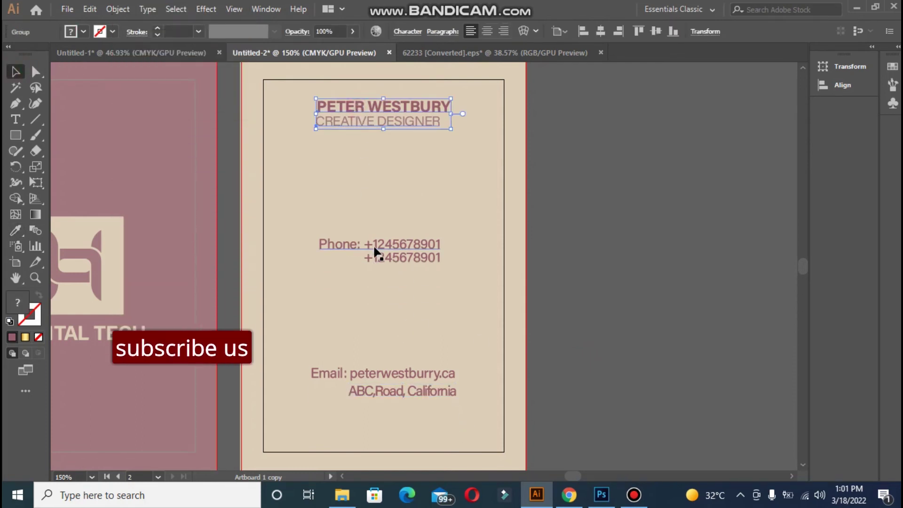
left_click(384, 257, "shift")
left_click(359, 392, "shift")
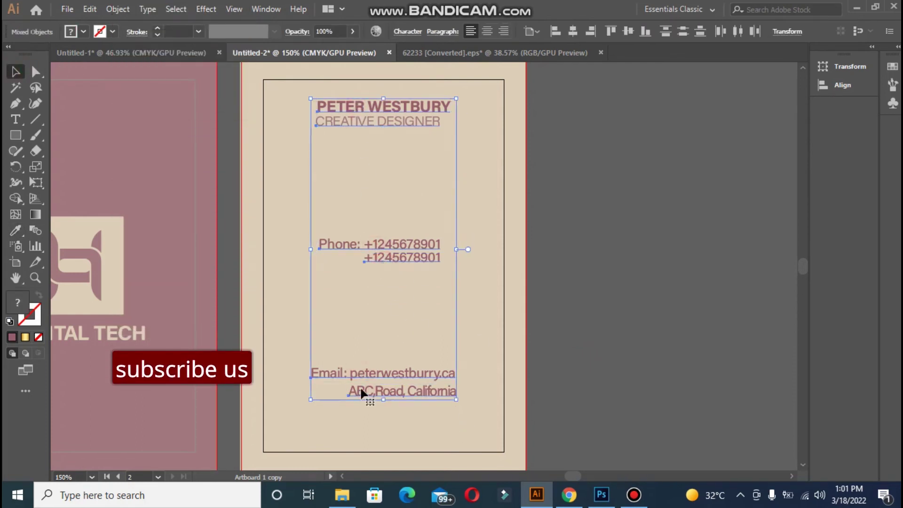
left_click(573, 31)
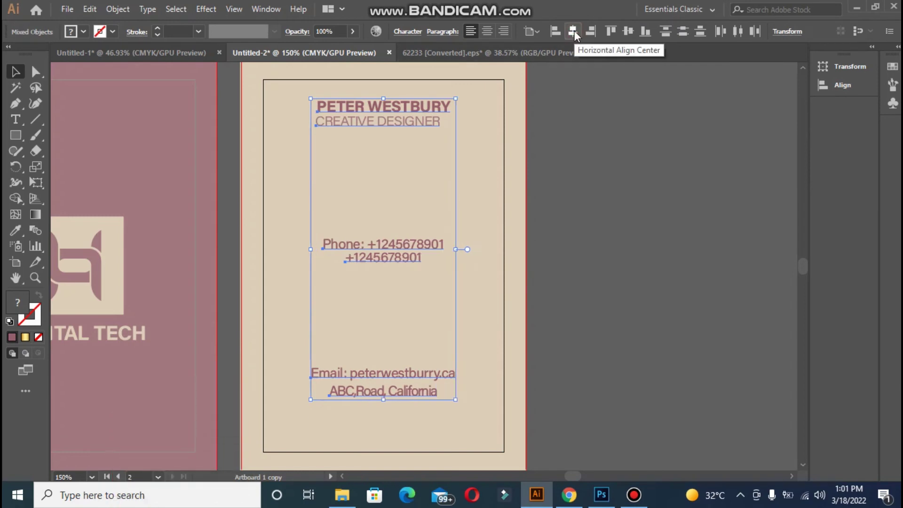
key("ctrl+z")
left_click(593, 141)
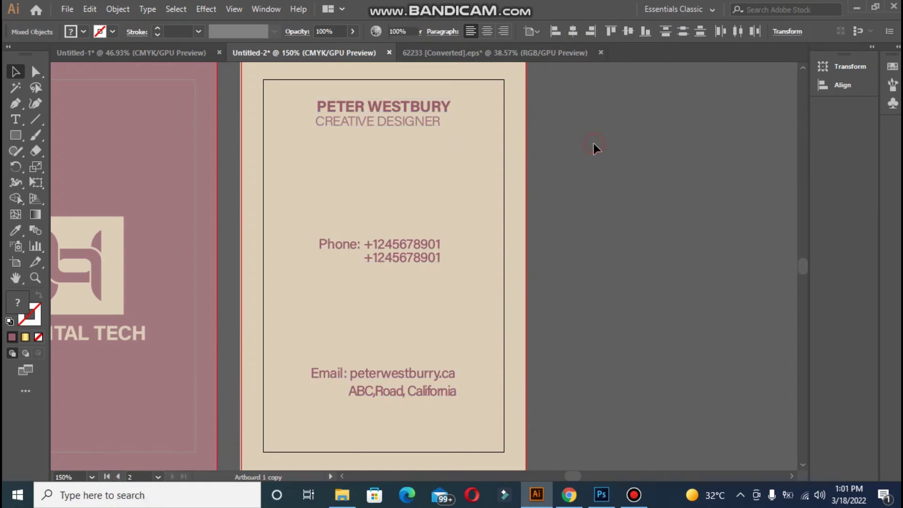
Group the phone, email and address lines together with Ctrl+G
left_click(391, 254)
left_click(375, 376, "shift")
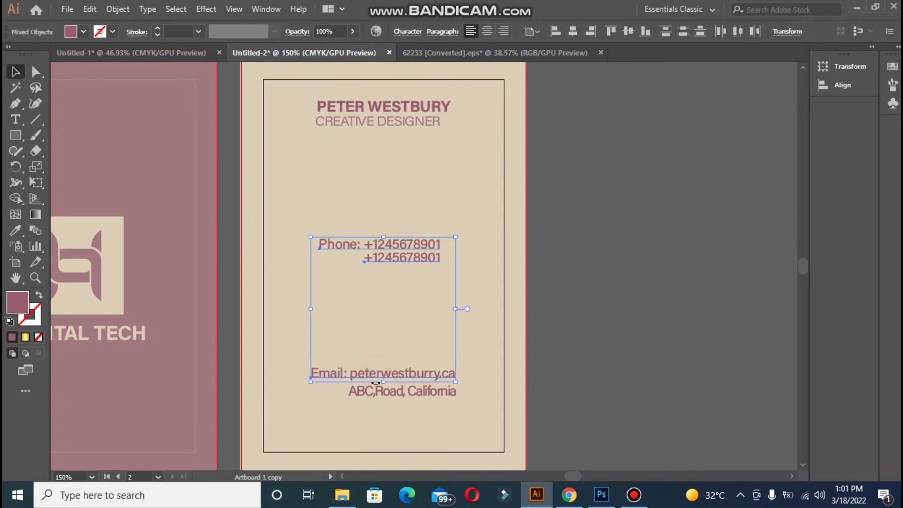
left_click(374, 391, "shift")
key("ctrl+g")
left_click(394, 111)
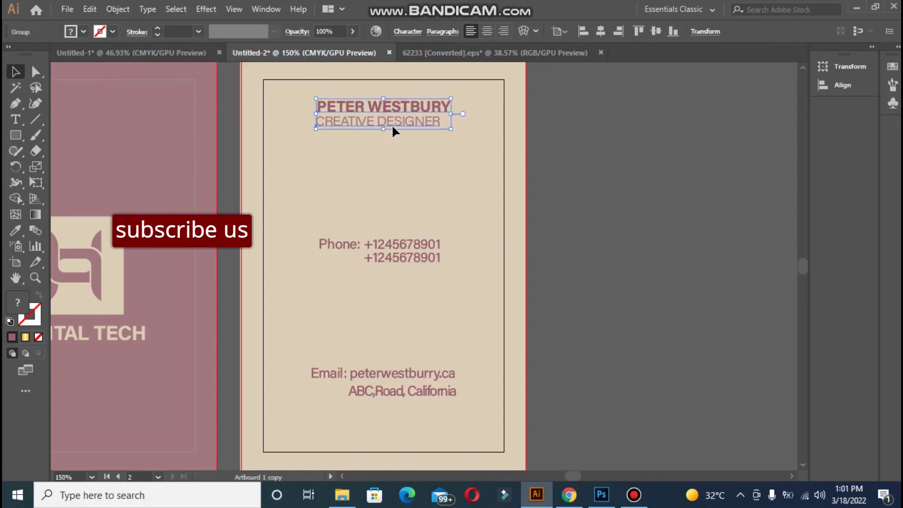
left_click(394, 135)
left_click(409, 109)
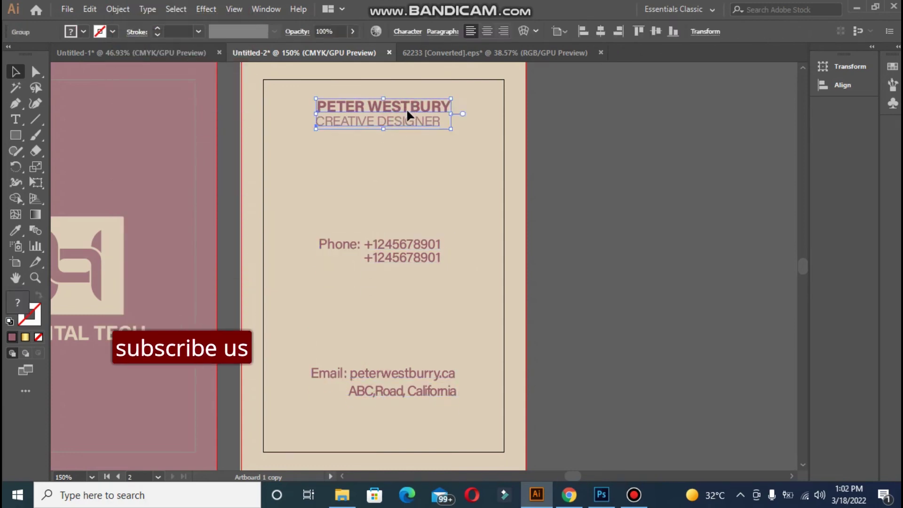
left_click(401, 249, "shift")
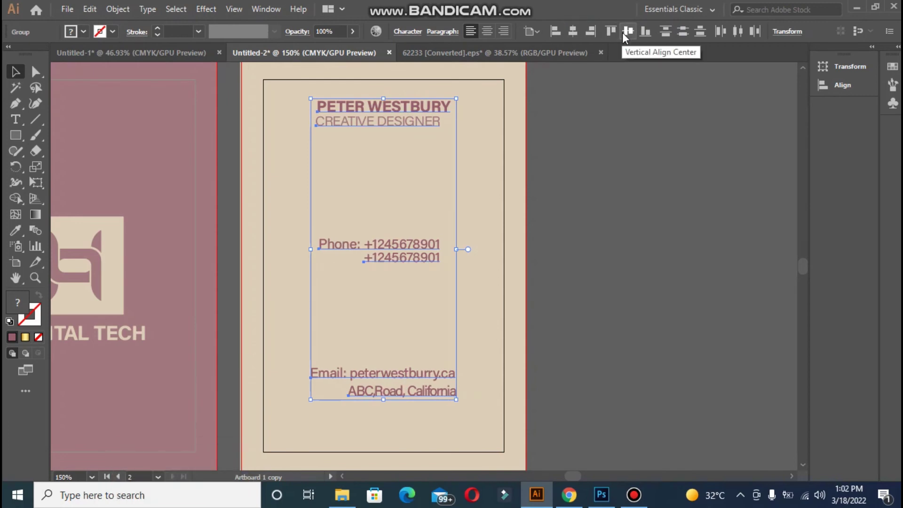
left_click(653, 188)
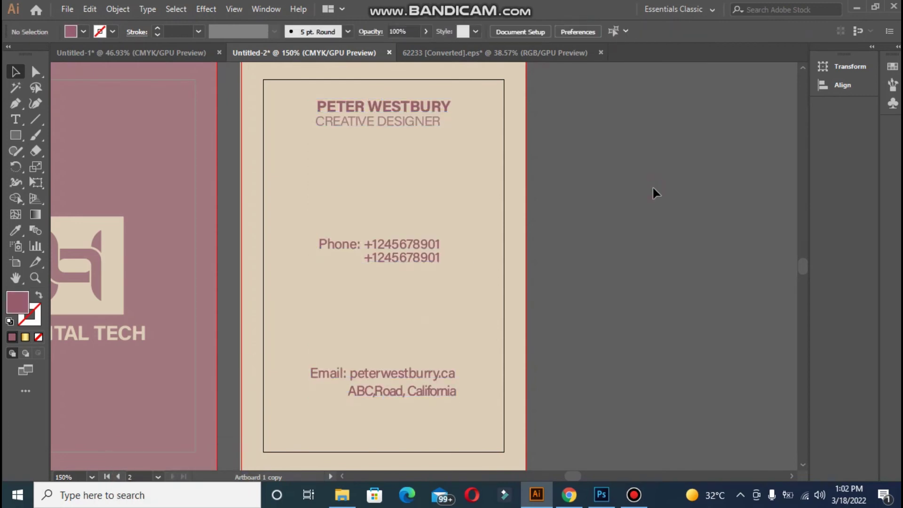
Zoom to 100% showing both card sides, and marquee-select the spare swatches and COMPANY logo
key("ctrl+0")
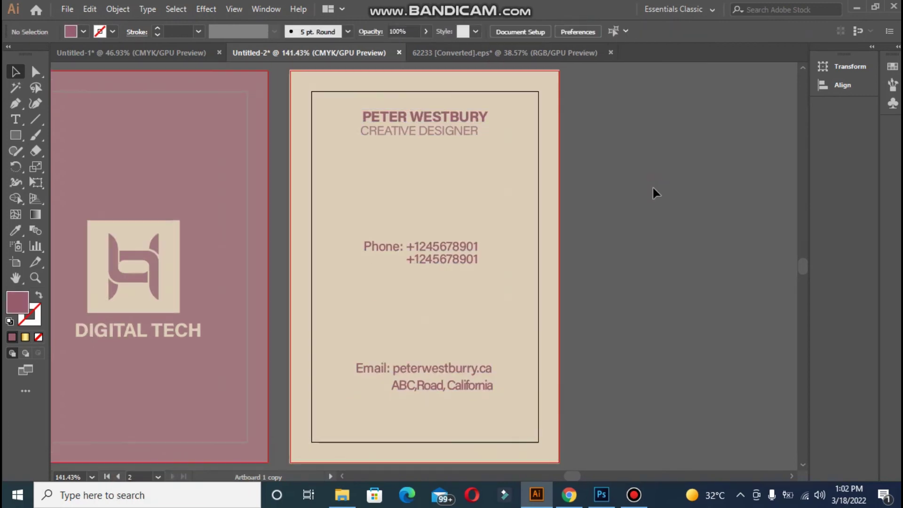
key("ctrl+1")
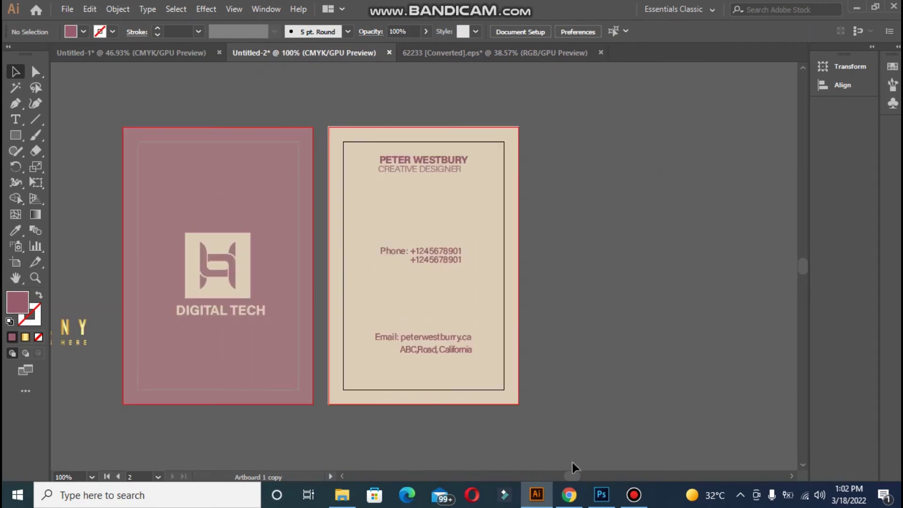
left_click(574, 473)
left_click_drag(589, 474, 570, 476)
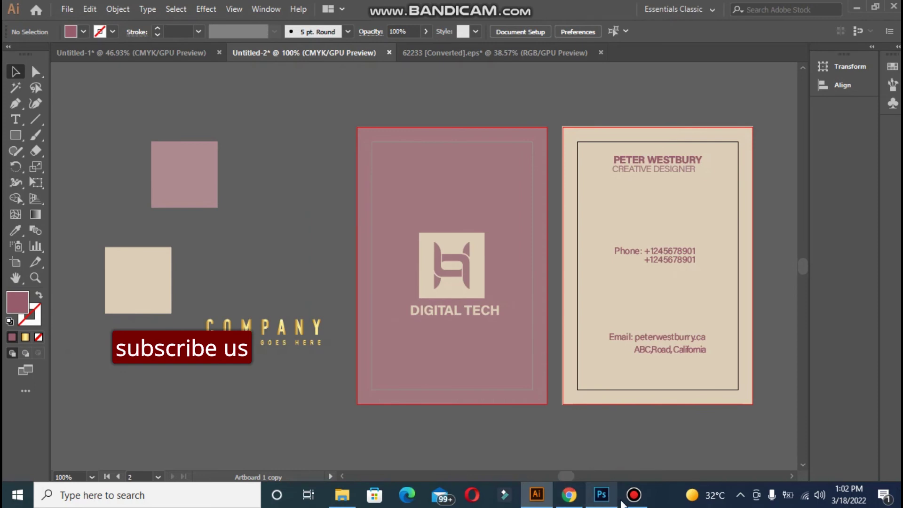
left_click_drag(99, 118, 300, 361)
Delete the spare colour swatches and the leftover COMPANY logo fragments
key("Delete")
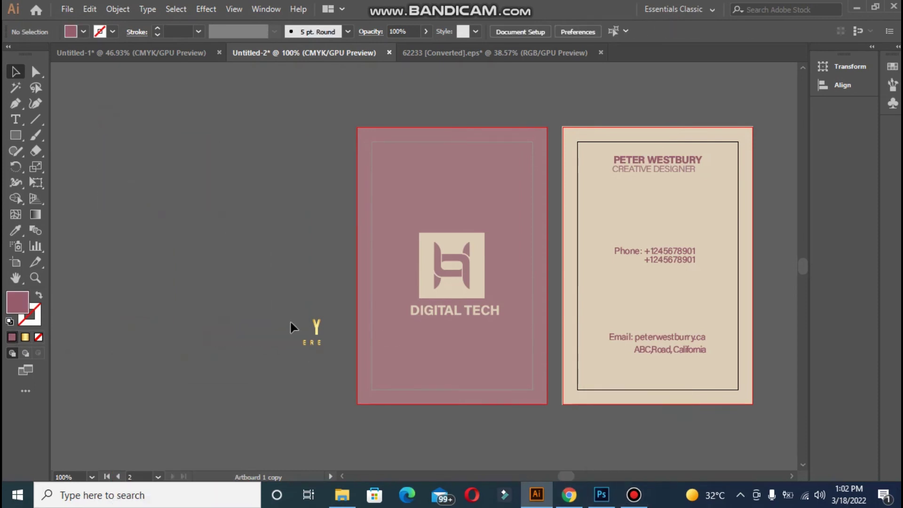
left_click_drag(290, 320, 332, 362)
key("Delete")
Open Save for Web, cancel it, and switch over to Photoshop
left_click(64, 10)
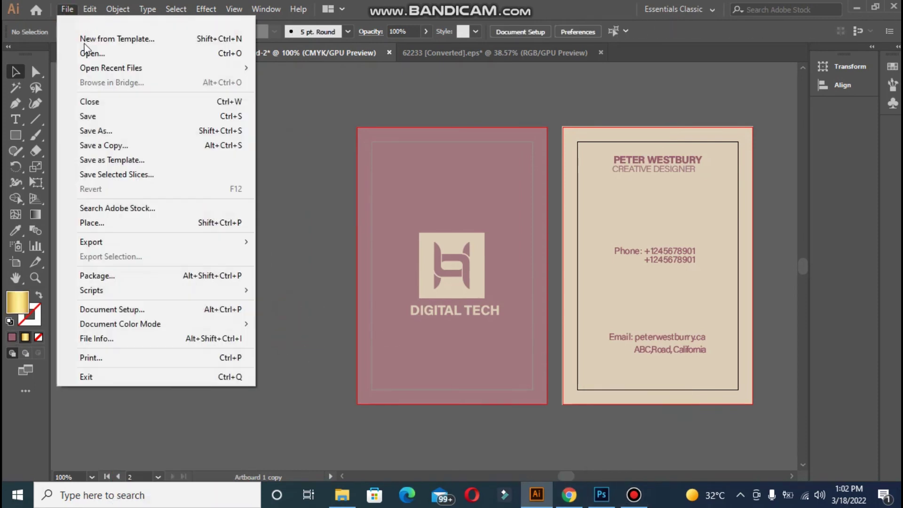
mouse_move(198, 242)
left_click(273, 267)
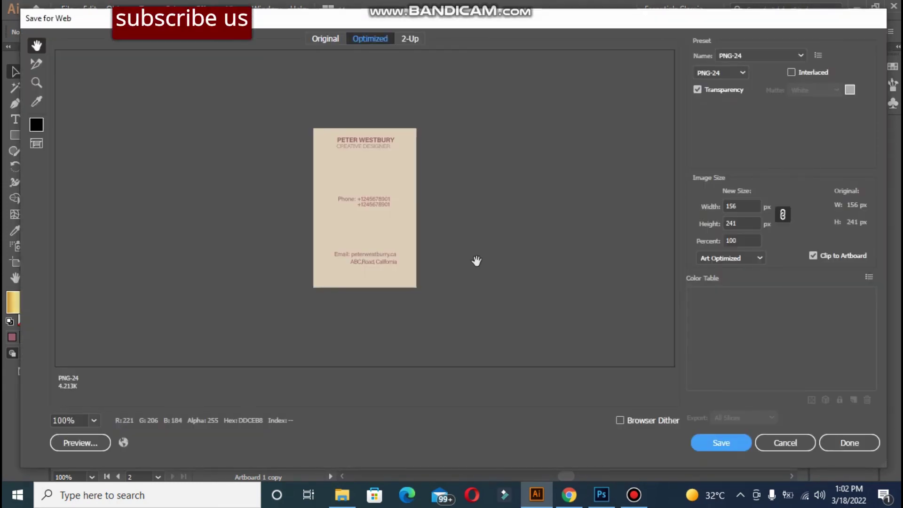
left_click(789, 444)
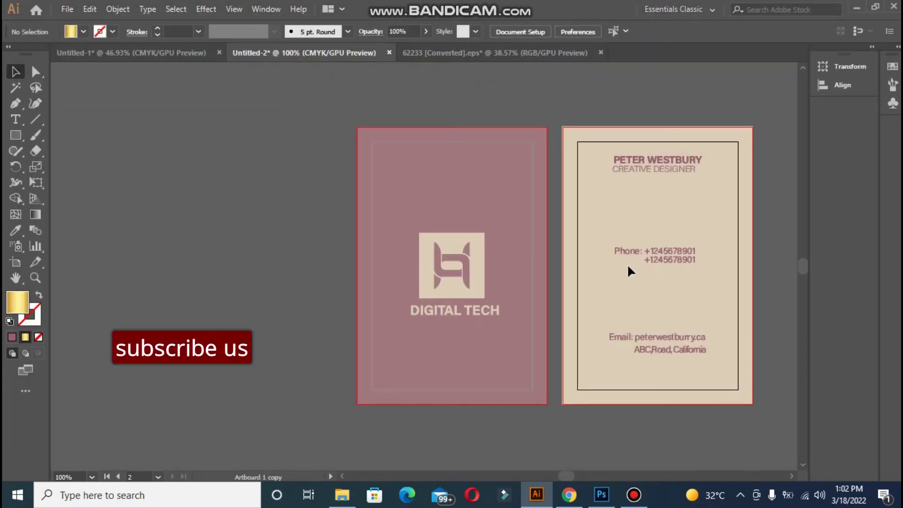
left_click(634, 495)
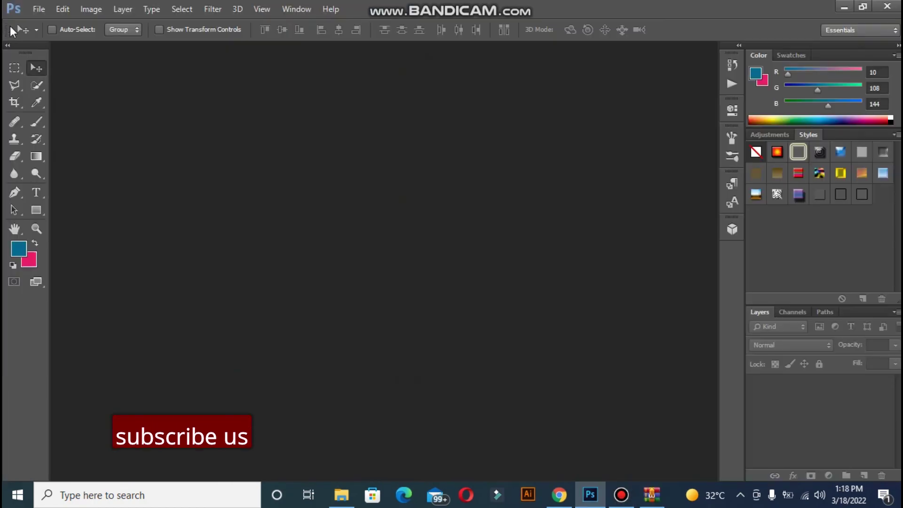
Open M001T035_Nov0221_View_02.psd from the mockups folder
left_click(38, 9)
left_click(49, 36)
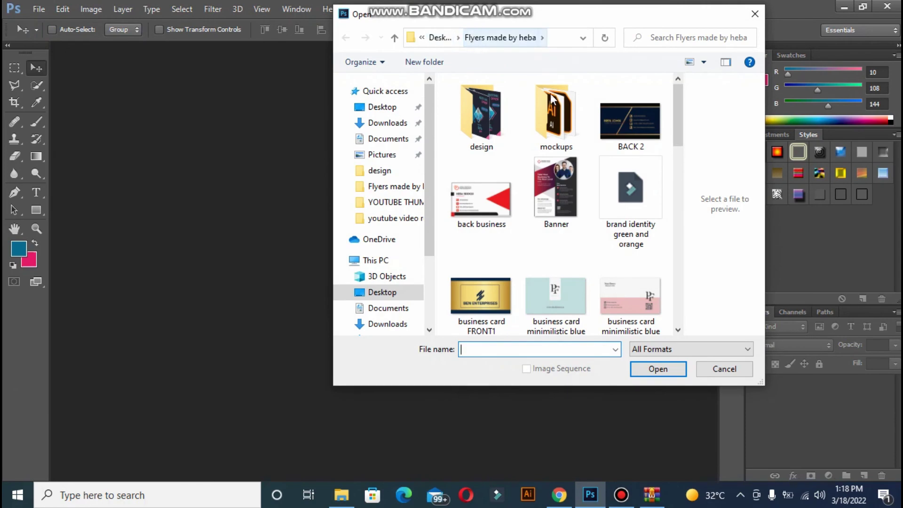
double_click(555, 98)
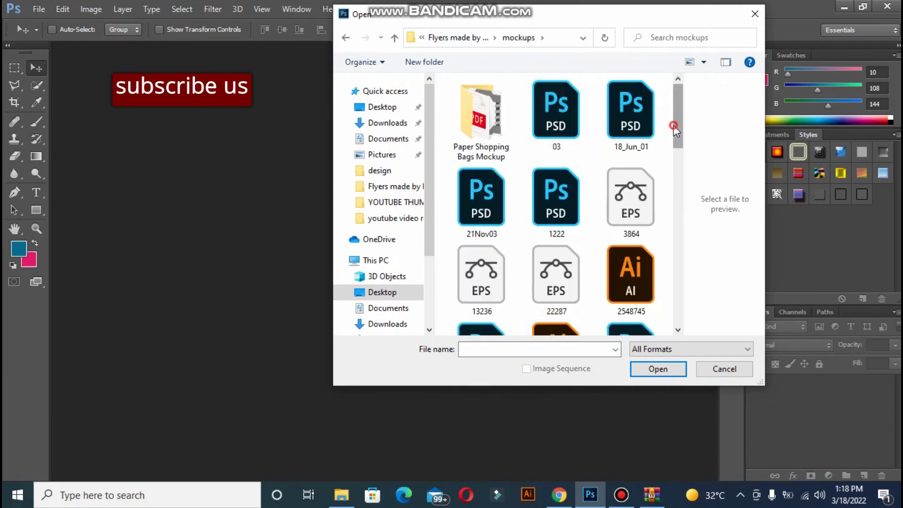
scroll(661, 284, "down", 10)
scroll(666, 308, "up", 2)
left_click(481, 160)
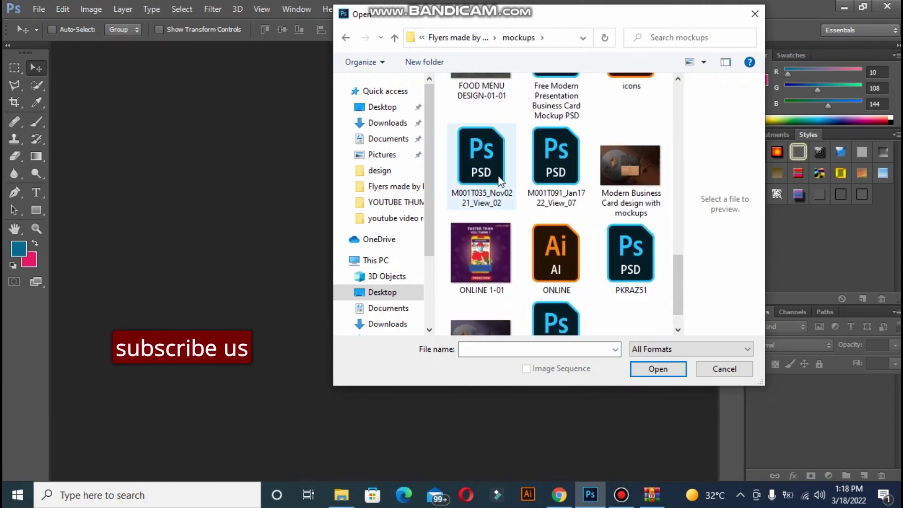
left_click(639, 372)
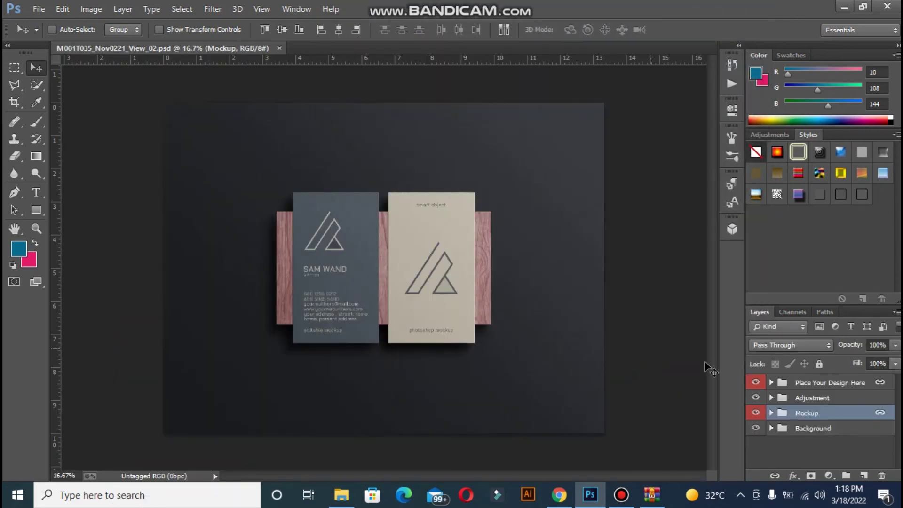
Edit the Front smart object and open vertical business front and back-01.jpg
left_click(772, 383)
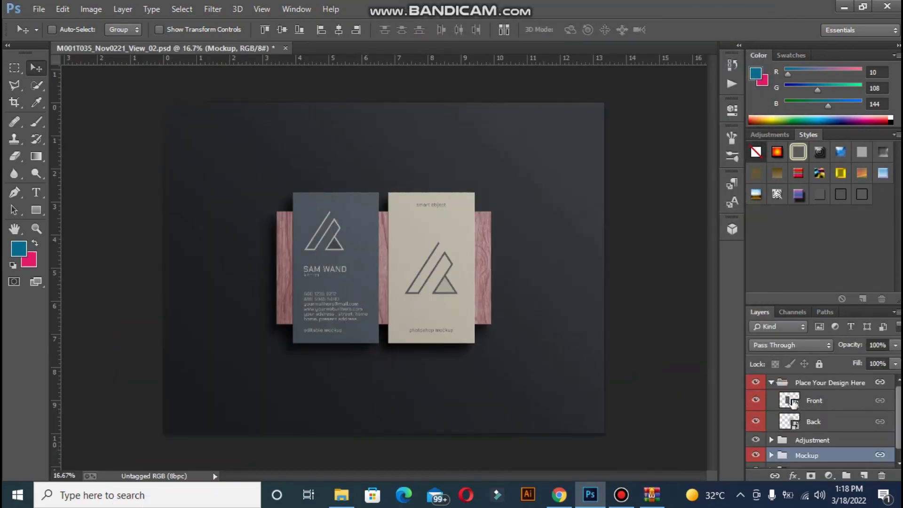
double_click(794, 401)
left_click(504, 220)
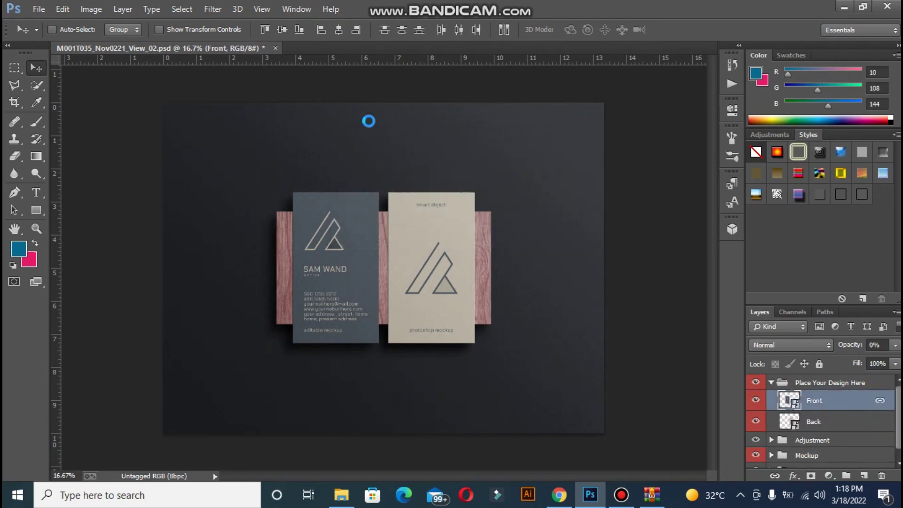
left_click(62, 9)
left_click(63, 9)
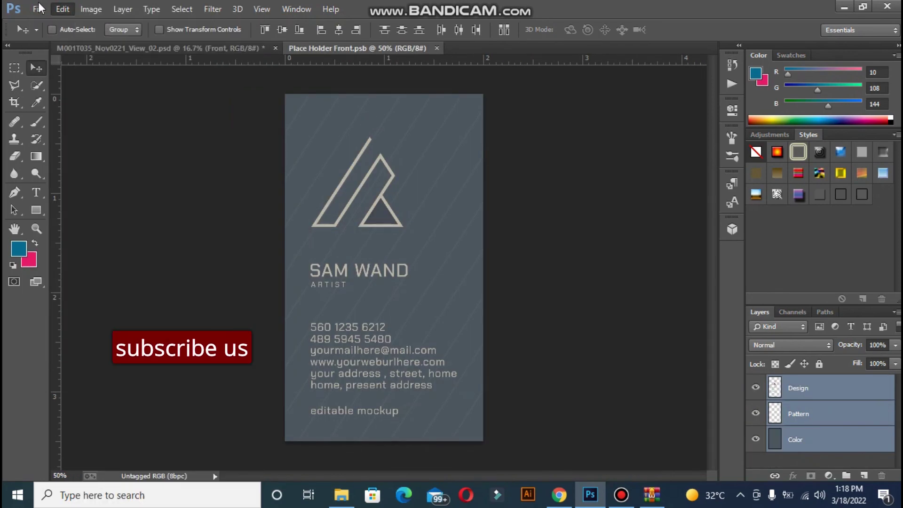
left_click(38, 9)
left_click(183, 36)
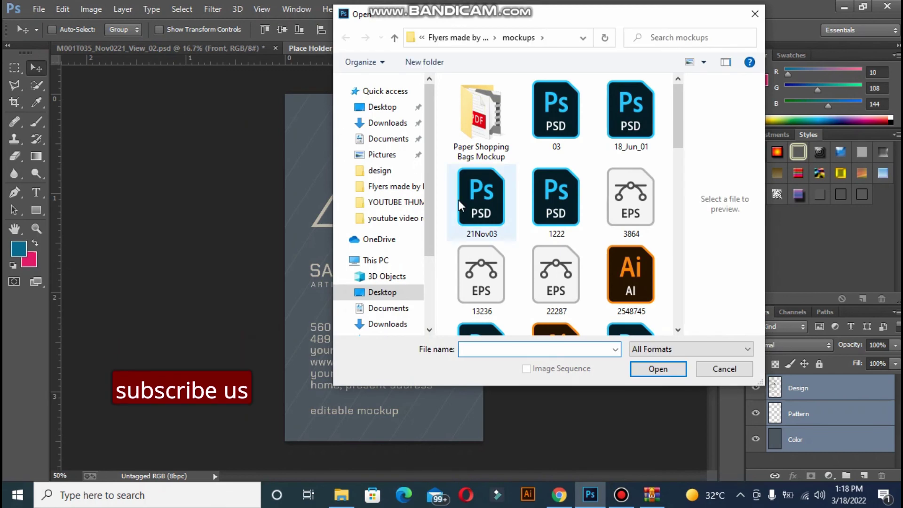
left_click(433, 36)
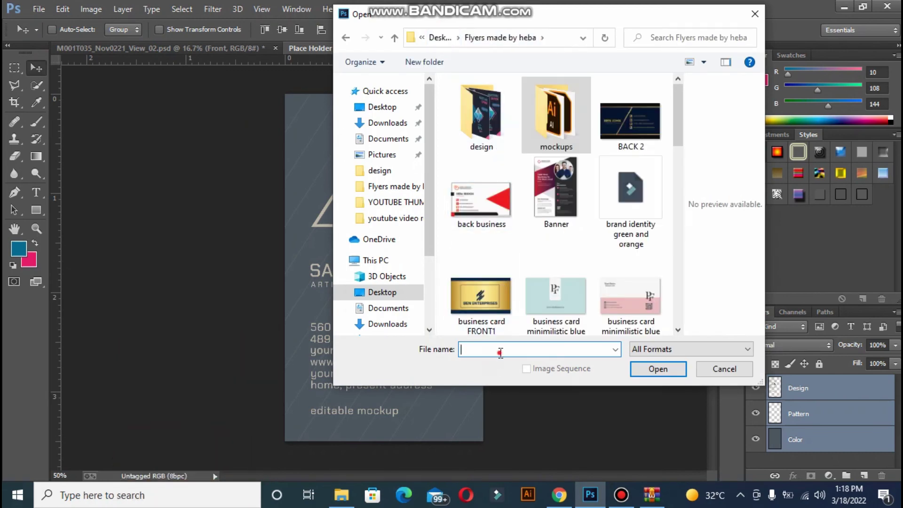
type("v")
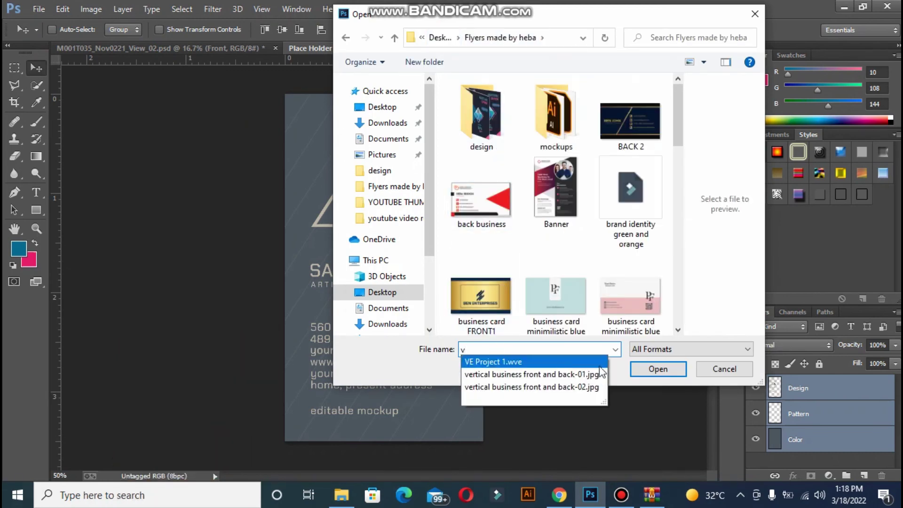
left_click(596, 375)
left_click(658, 368)
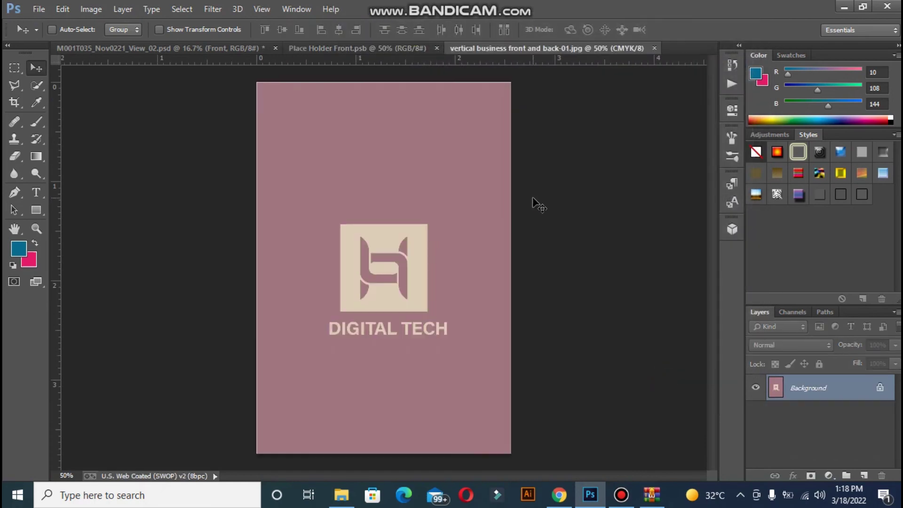
Bring the front design into Place Holder Front, align it, then save and close it
key("ctrl+a")
left_click_drag(469, 172, 470, 171)
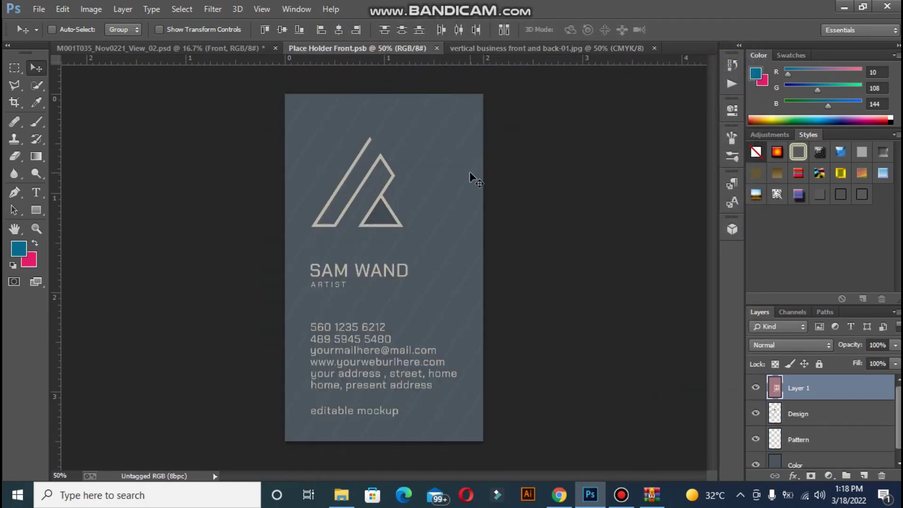
left_click_drag(394, 195, 361, 172)
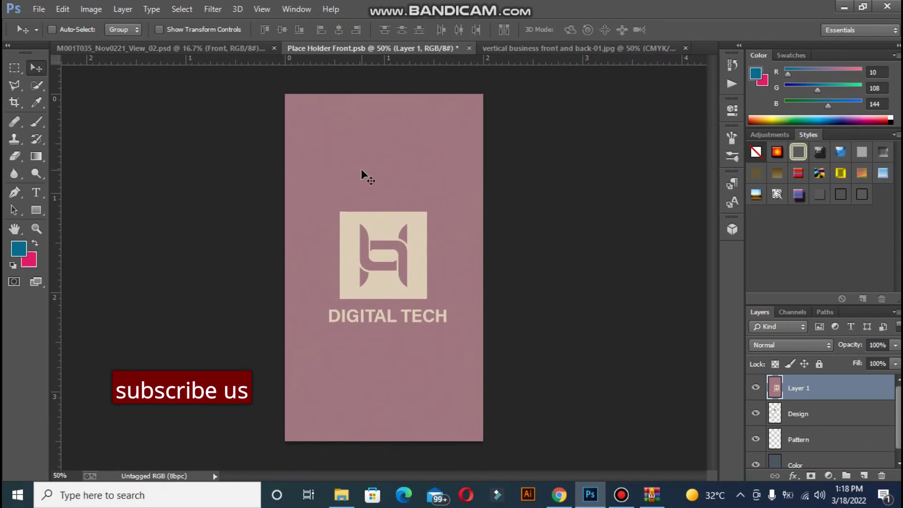
mouse_move(389, 229)
left_mouse_down()
mouse_move(388, 301)
mouse_move(389, 227)
left_mouse_up()
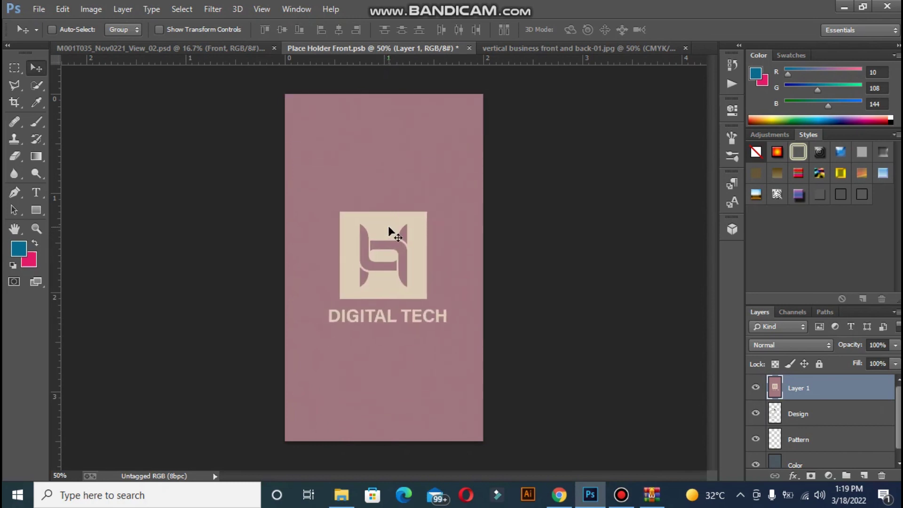
left_click(470, 47)
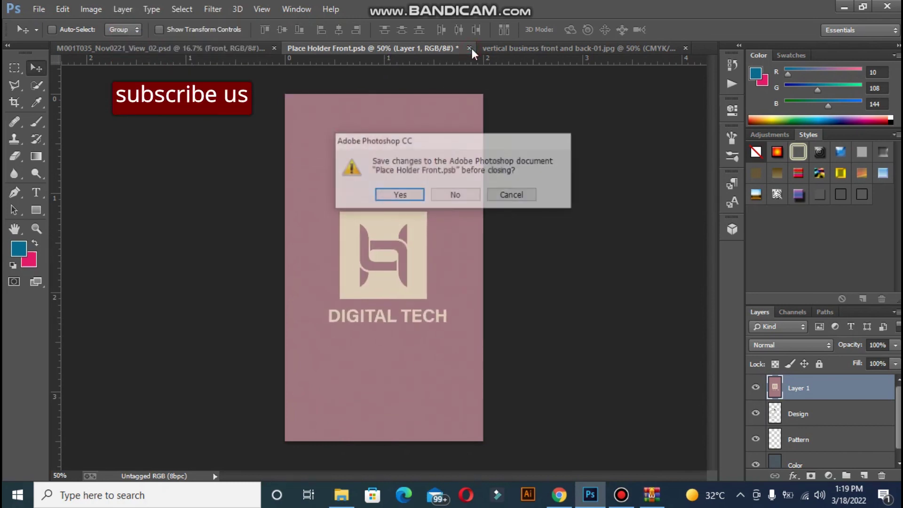
left_click(403, 196)
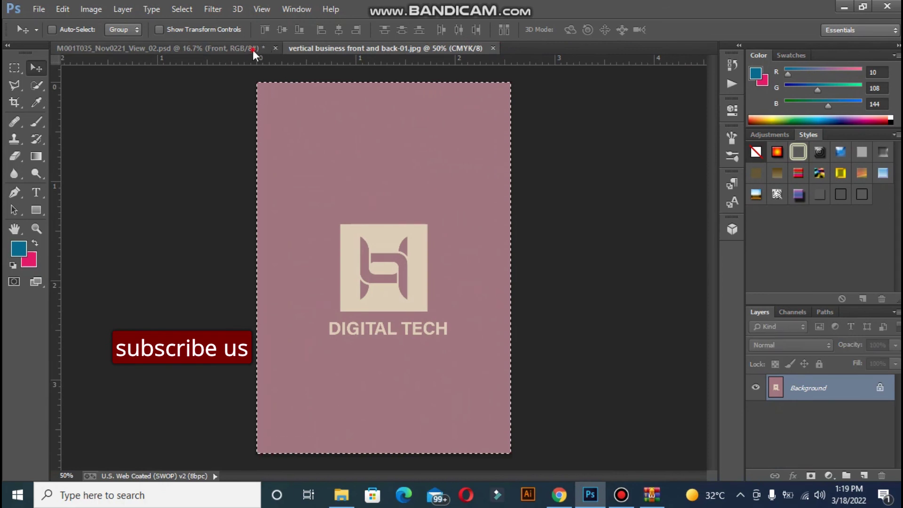
left_click(253, 48)
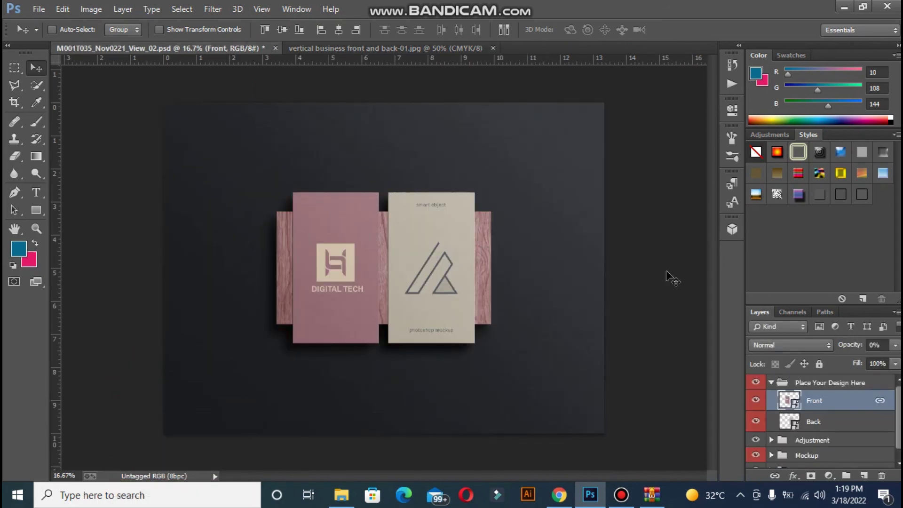
Edit the Back smart object and open vertical business front and back-02.jpg
double_click(796, 428)
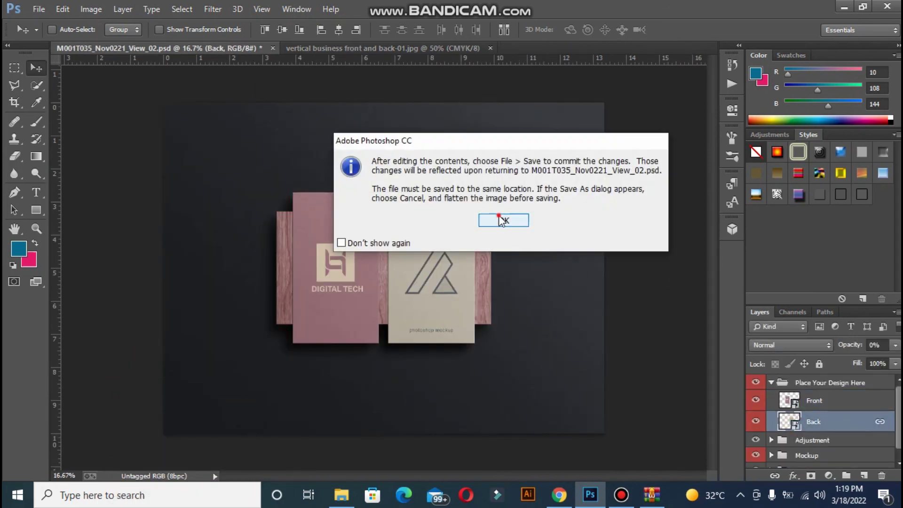
left_click(499, 218)
left_click(38, 9)
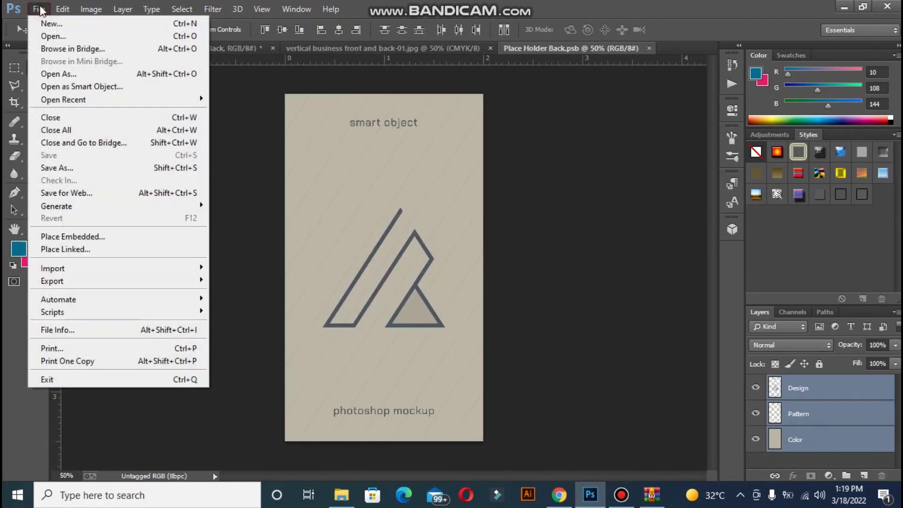
left_click(47, 35)
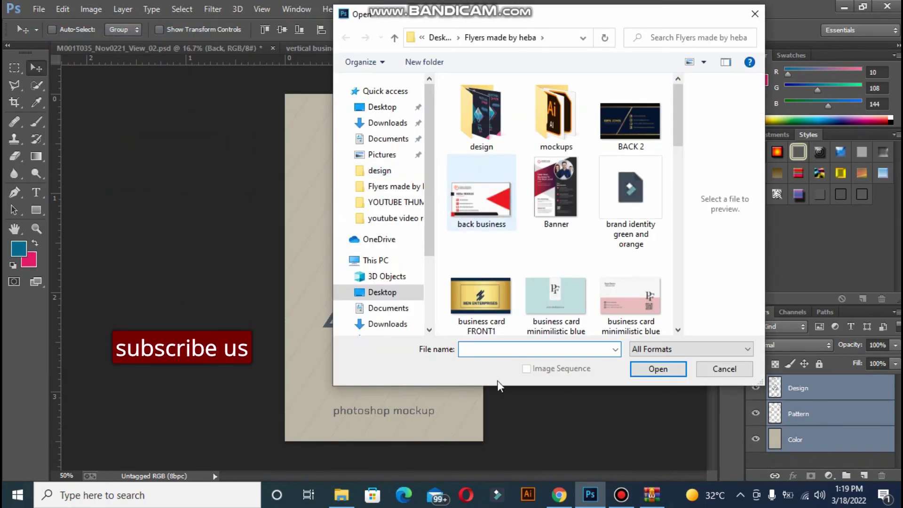
type("v")
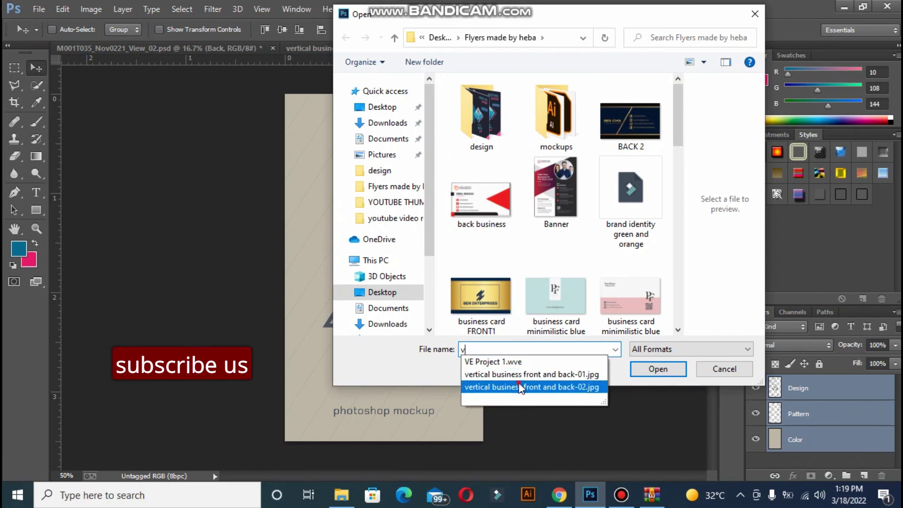
left_click(527, 387)
left_click(647, 371)
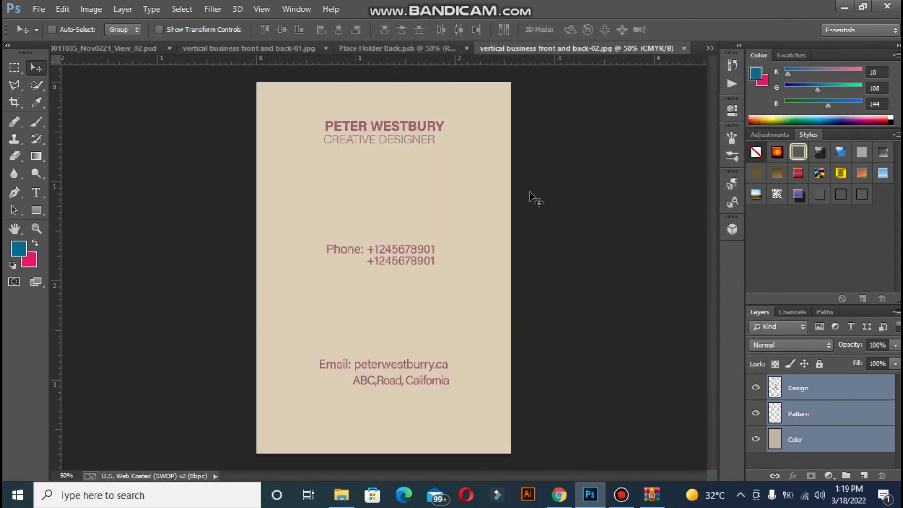
Paste the back design into Place Holder Back, align it, save it, and close the JPG
left_click(419, 49)
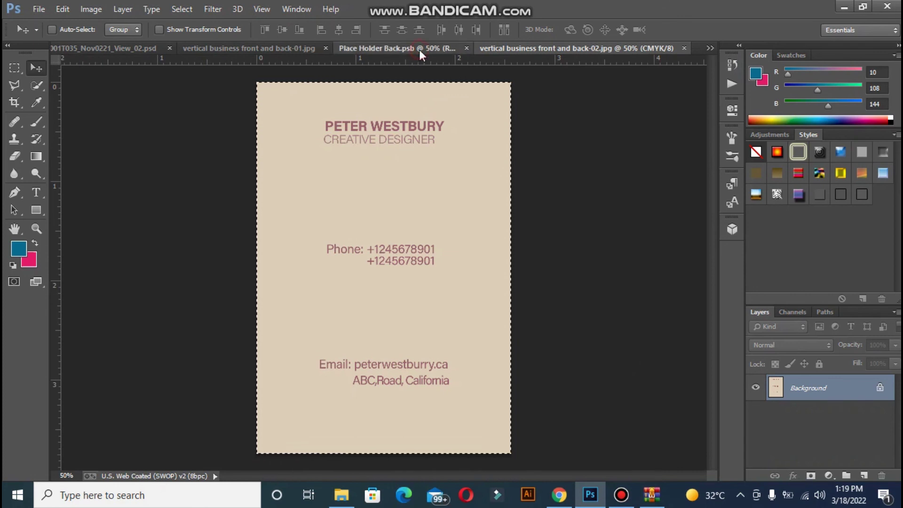
key("ctrl+v")
left_click_drag(396, 168, 358, 166)
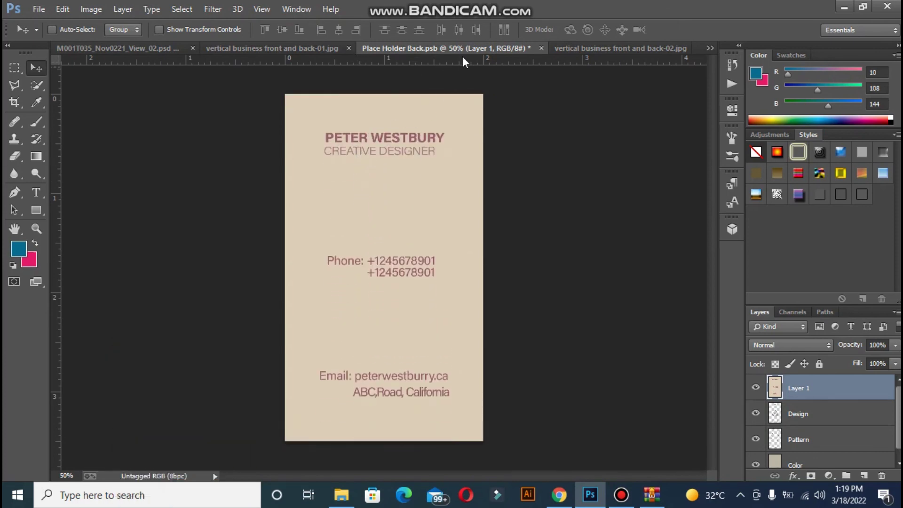
left_click(541, 48)
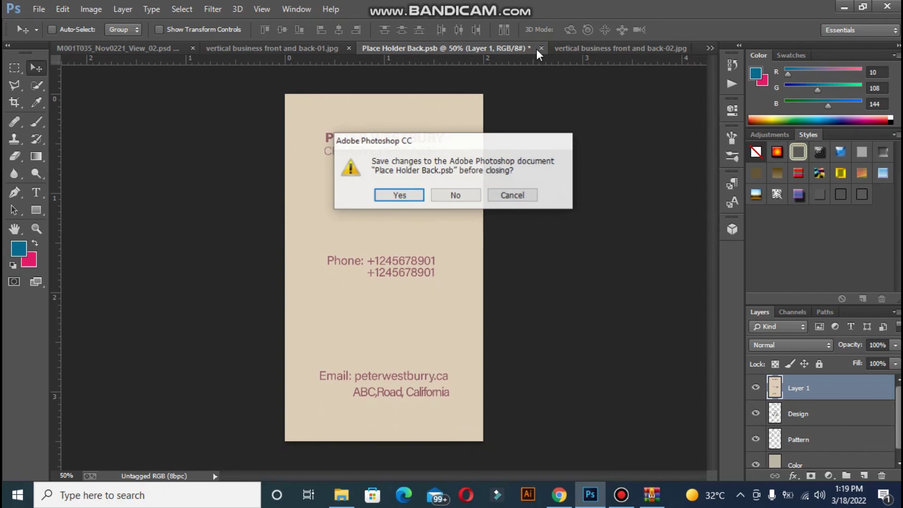
left_click(399, 195)
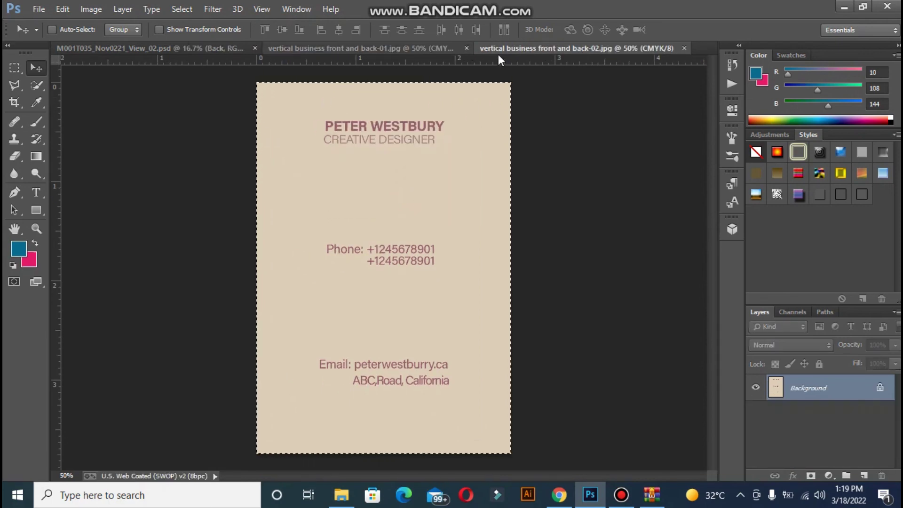
left_click(685, 48)
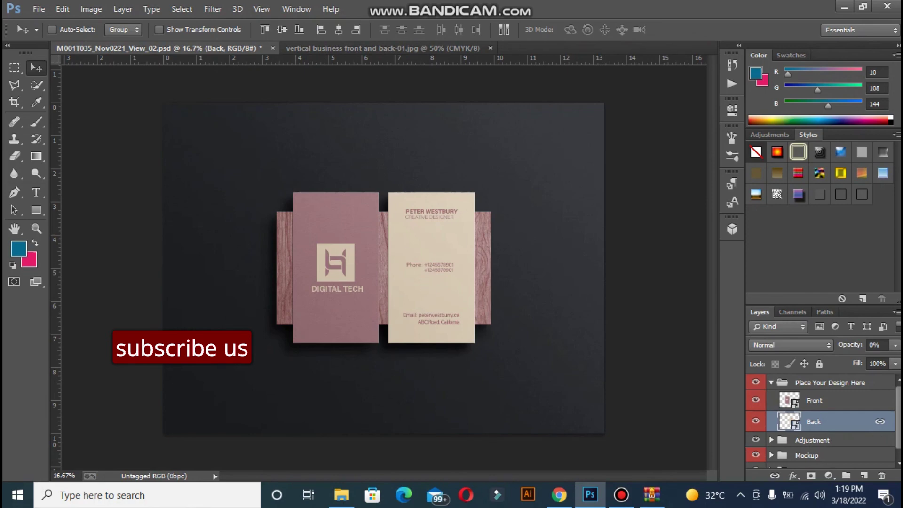
Set the Background group's Color fill to deep purple #37163d and zoom in
scroll(896, 400, "down", 1)
left_click(772, 462)
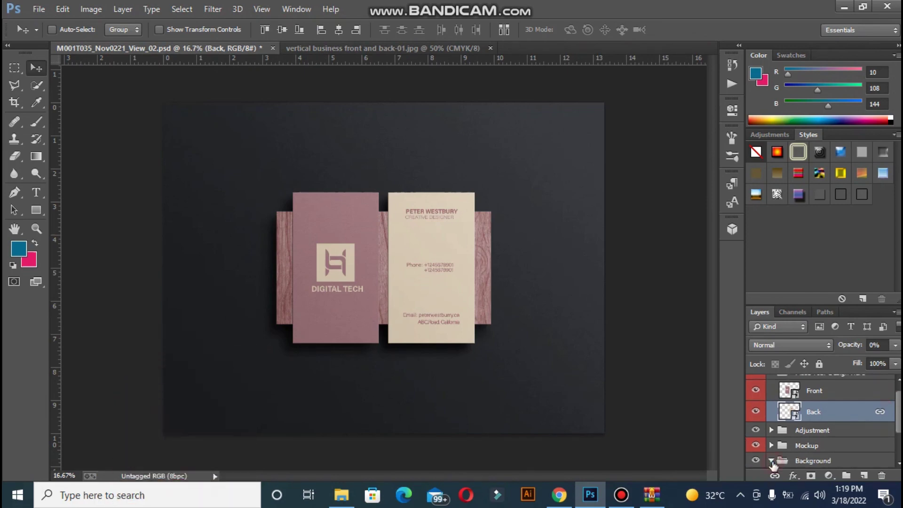
left_click_drag(898, 414, 898, 445)
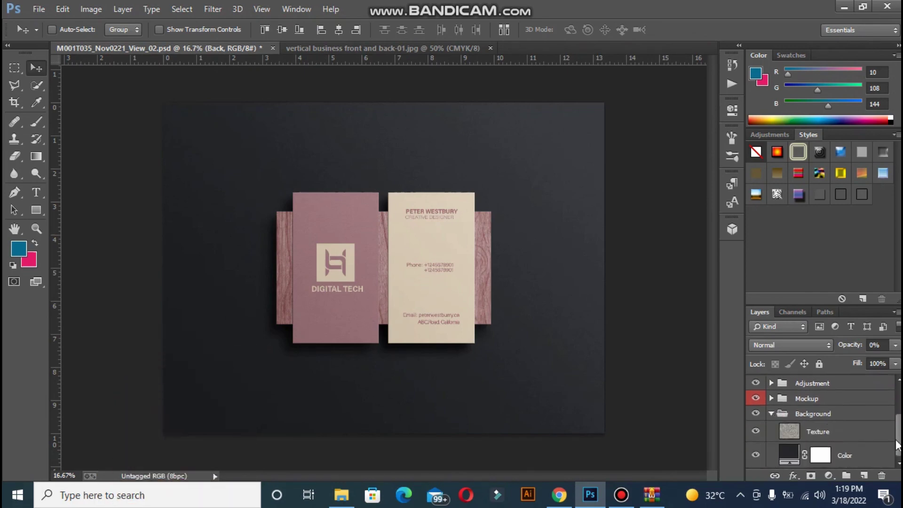
double_click(799, 456)
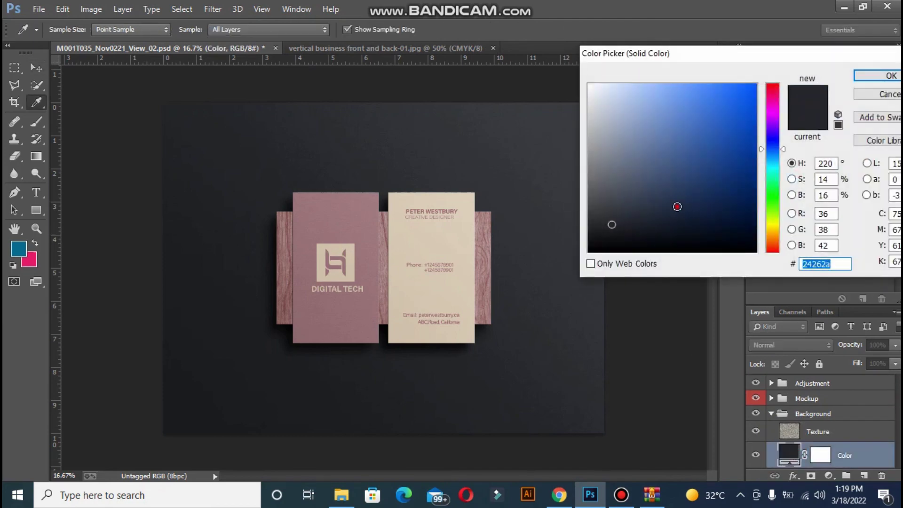
left_click(774, 116)
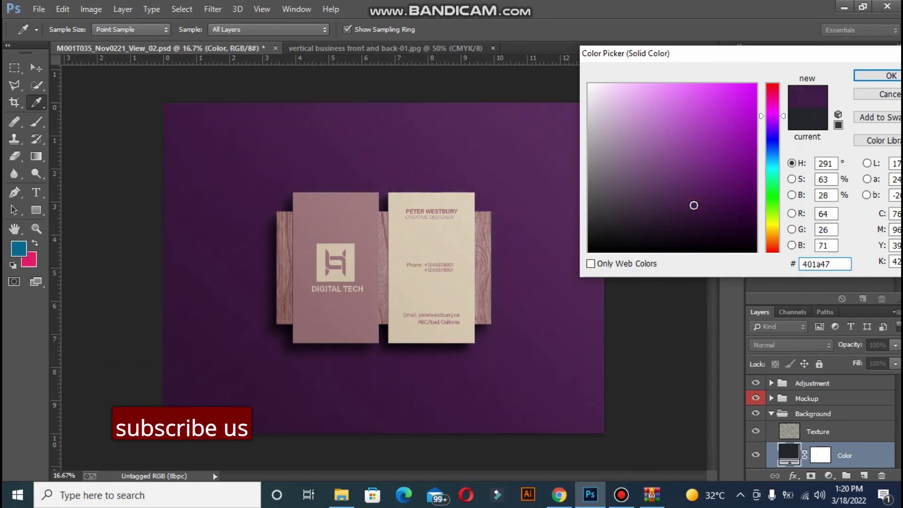
left_click(698, 192)
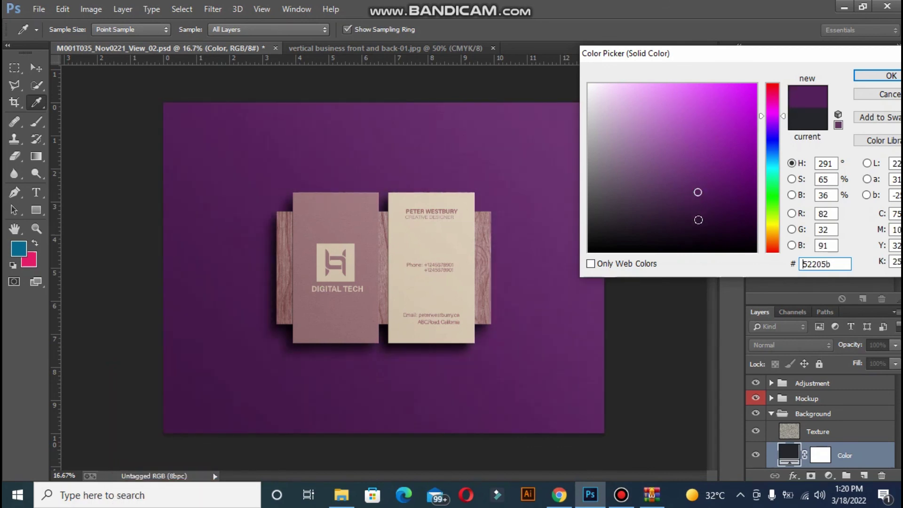
left_click(697, 213)
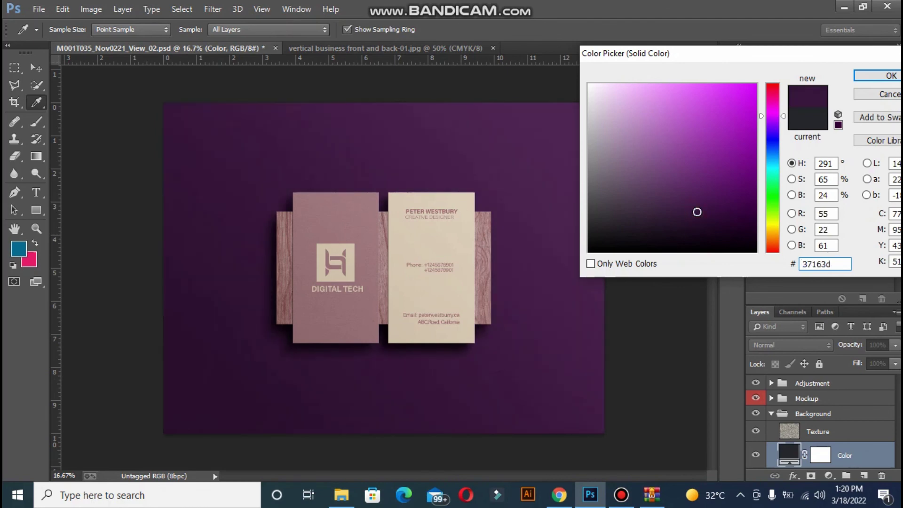
left_click(871, 77)
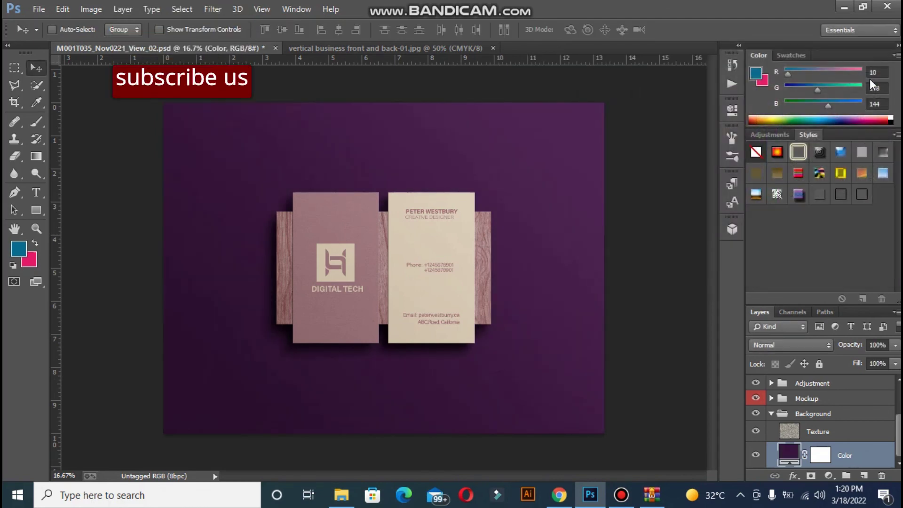
key("ctrl+plus")
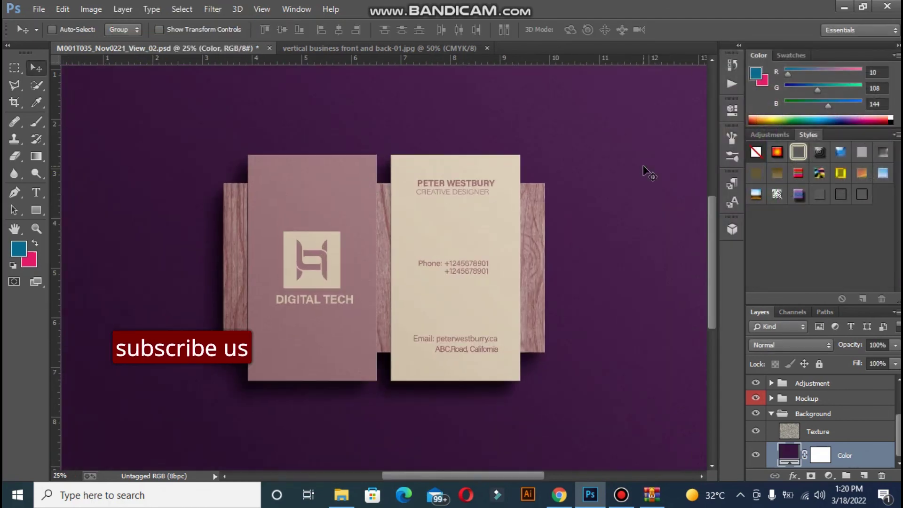